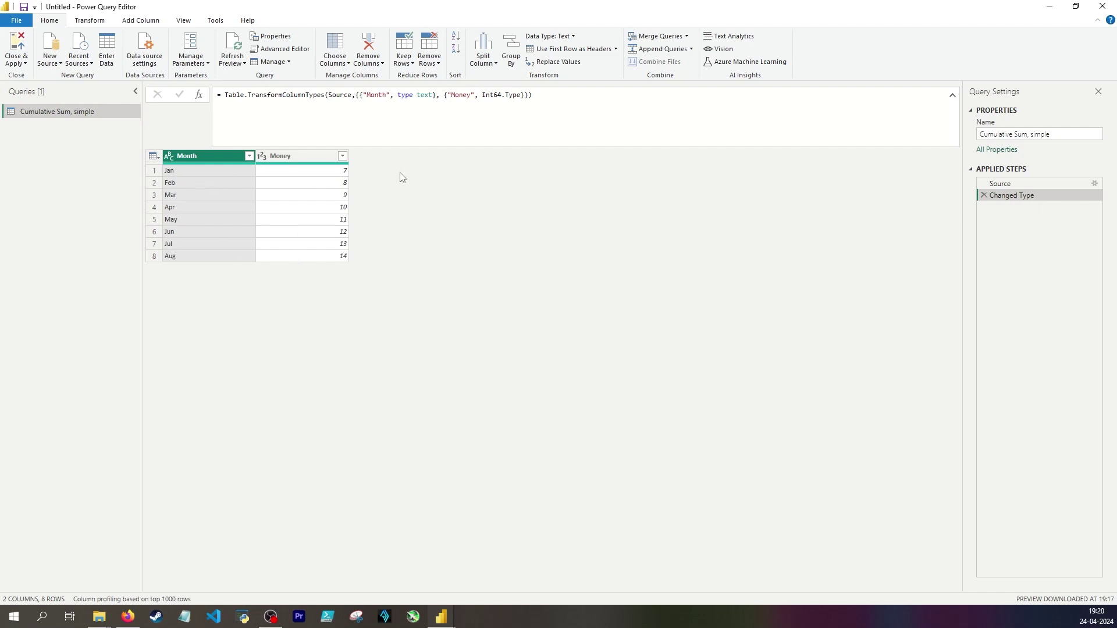
- Inspect the Money values and select the Money column of the Changed Type table
{"action": "left_click", "coordinate": [317, 209]}
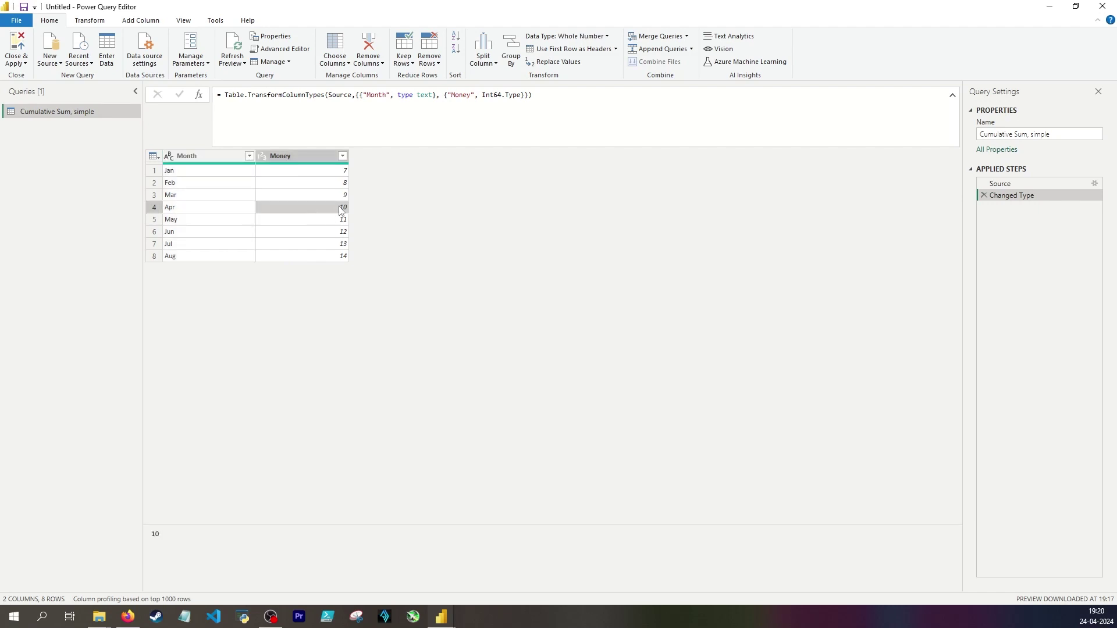
{"action": "left_click_drag", "start_coordinate": [339, 210], "coordinate": [330, 181]}
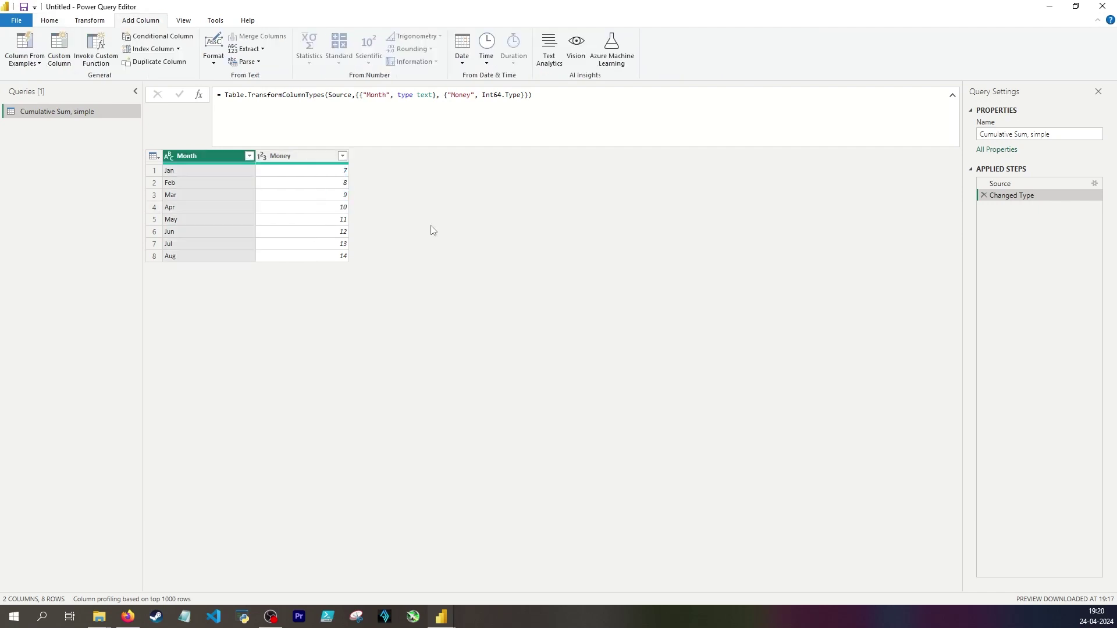
{"action": "left_click", "coordinate": [287, 157]}
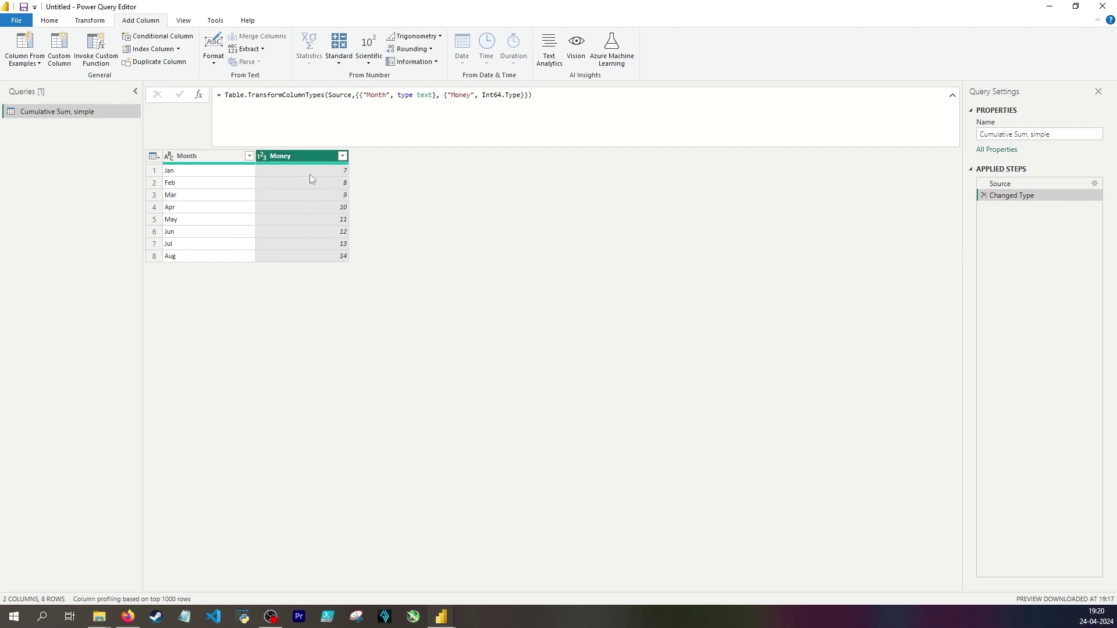
- Add a Custom1 step with formula List.Buffer(#"Changed Type"[Money])
{"action": "left_click", "coordinate": [199, 97]}
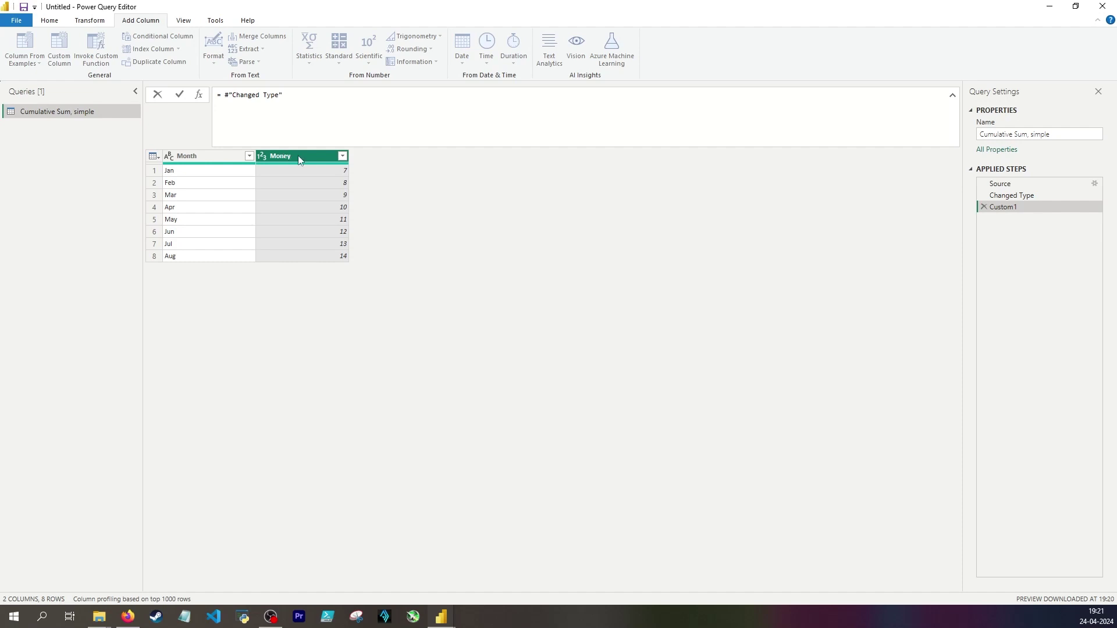
{"action": "type", "text": "[Mon"}
{"action": "type", "text": "ey"}
{"action": "key", "text": "Return"}
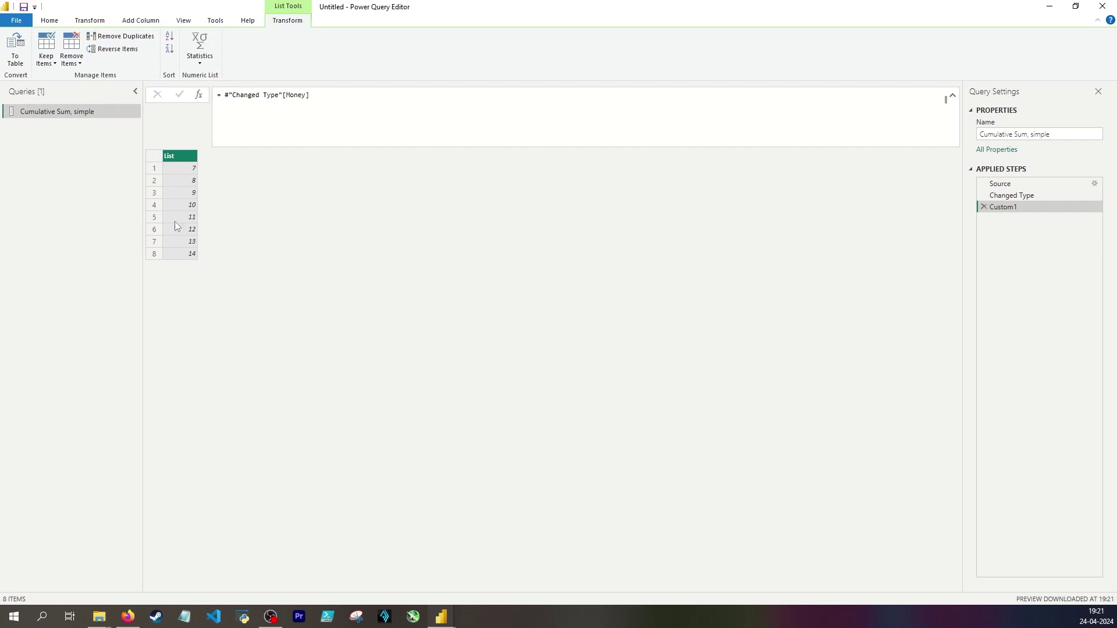
{"action": "left_click", "coordinate": [226, 96]}
{"action": "type", "text": "List.Bu"}
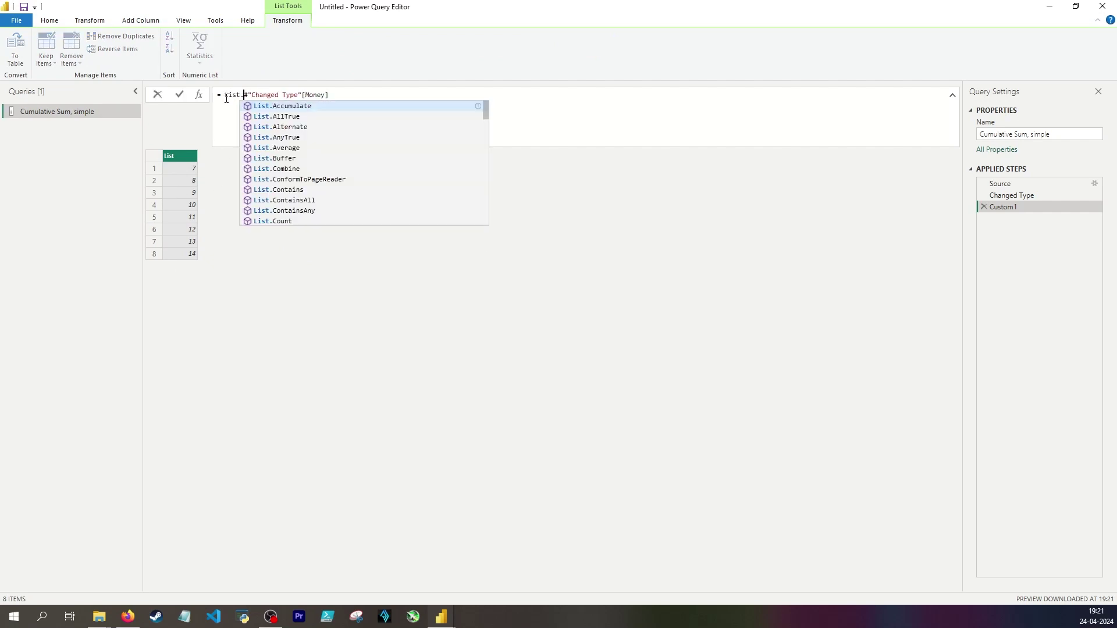
{"action": "type", "text": "ffer("}
{"action": "key", "text": "End"}
{"action": "type", "text": ")"}
{"action": "key", "text": "Return"}
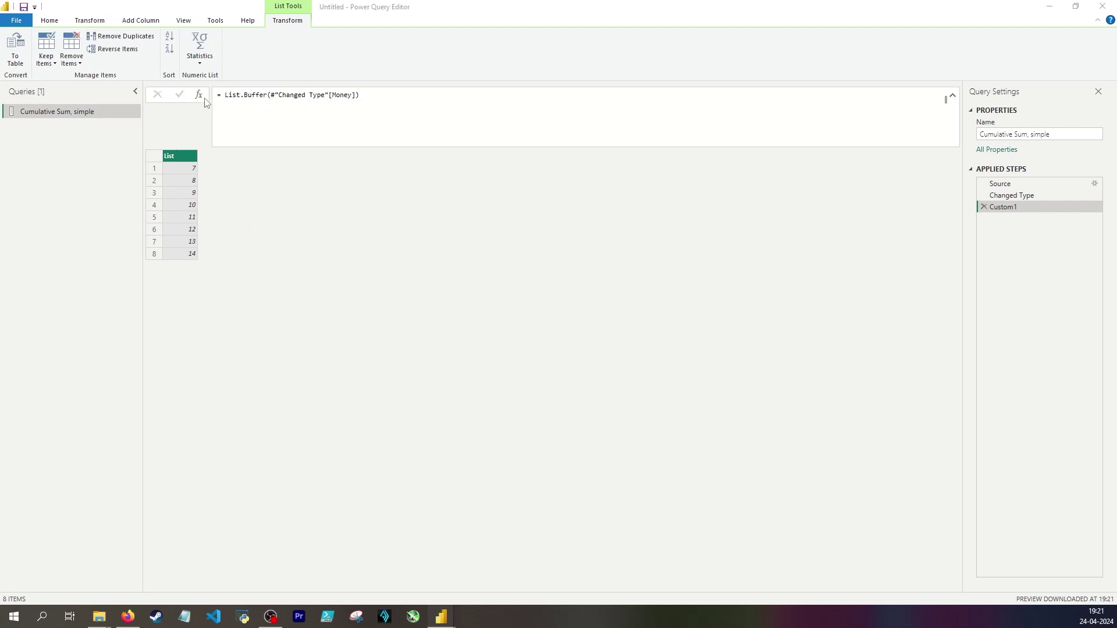
- Add an Index column starting at 1, built on #"Changed Type"
{"action": "left_click", "coordinate": [199, 95]}
{"action": "left_click", "coordinate": [308, 121]}
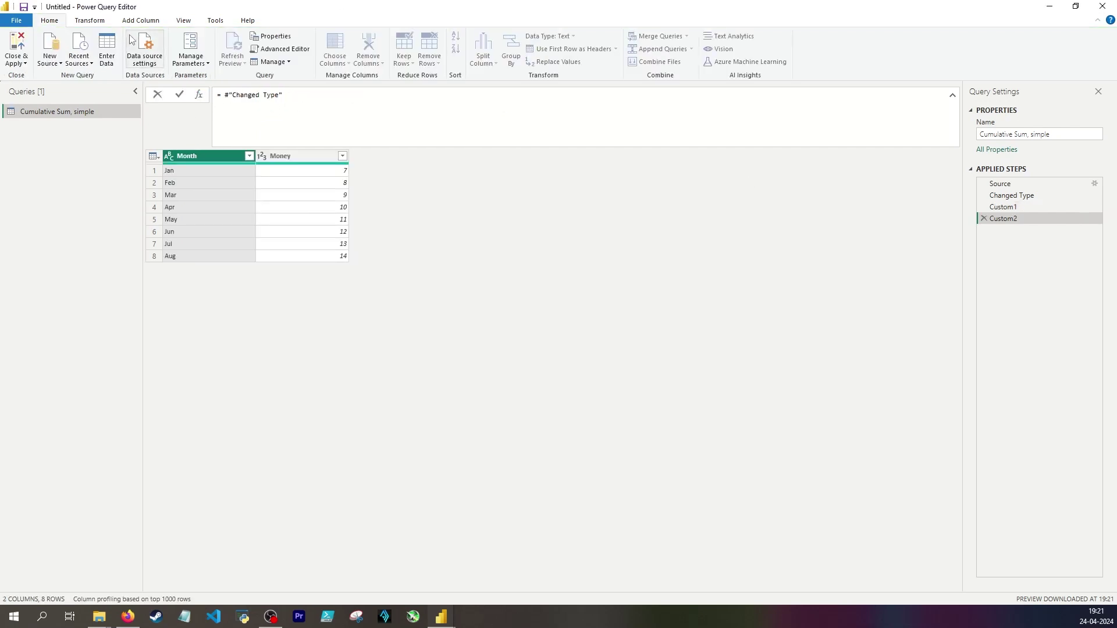
{"action": "left_click", "coordinate": [140, 20]}
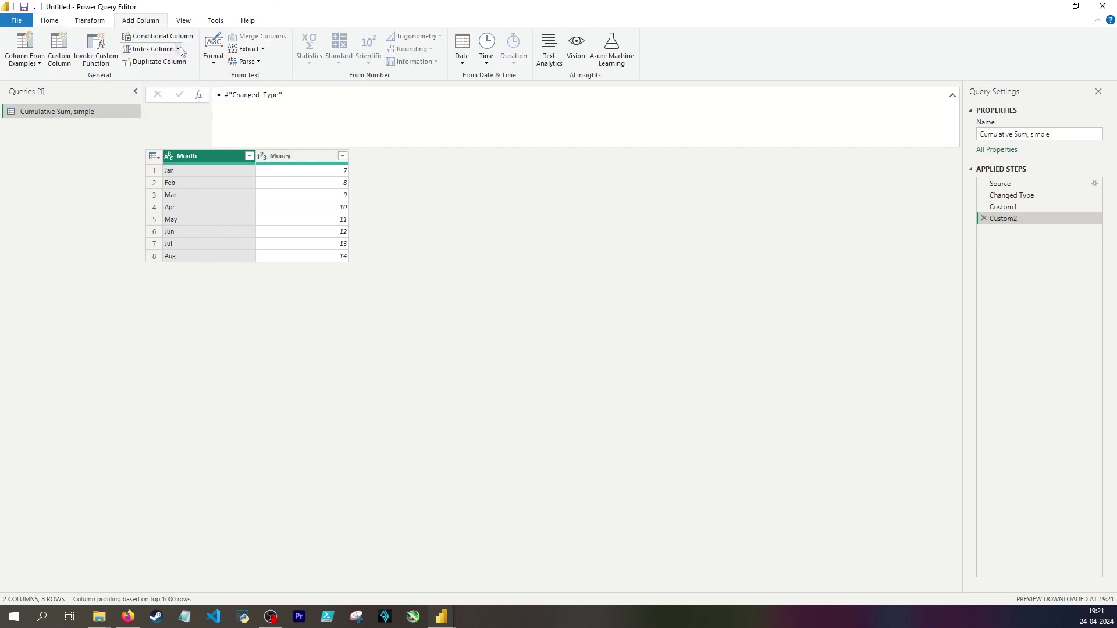
{"action": "left_click", "coordinate": [179, 50]}
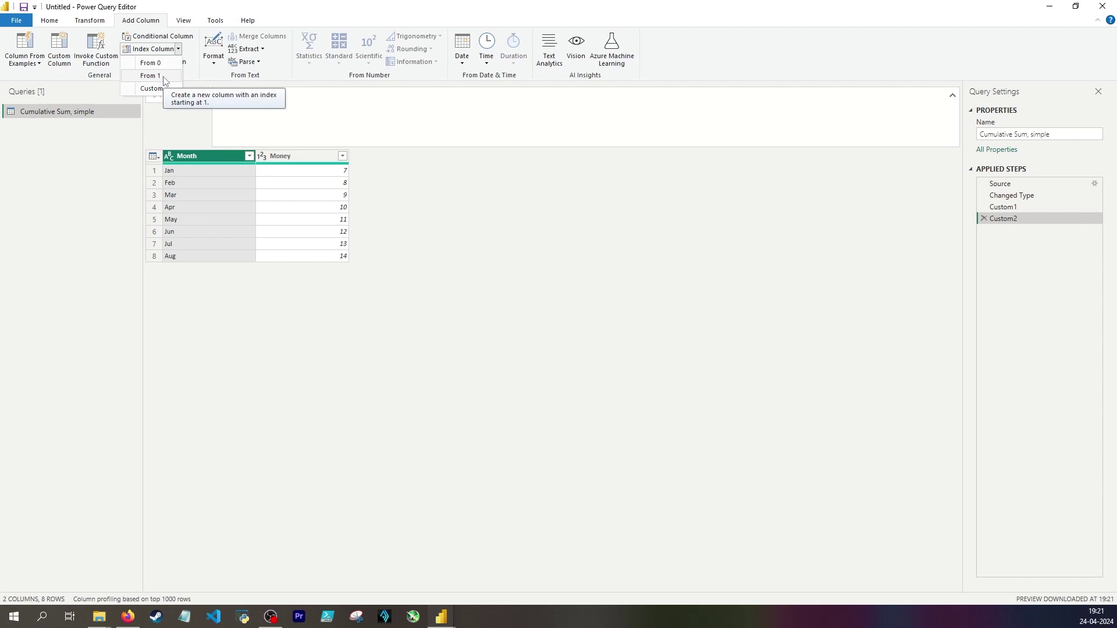
{"action": "left_click", "coordinate": [151, 76]}
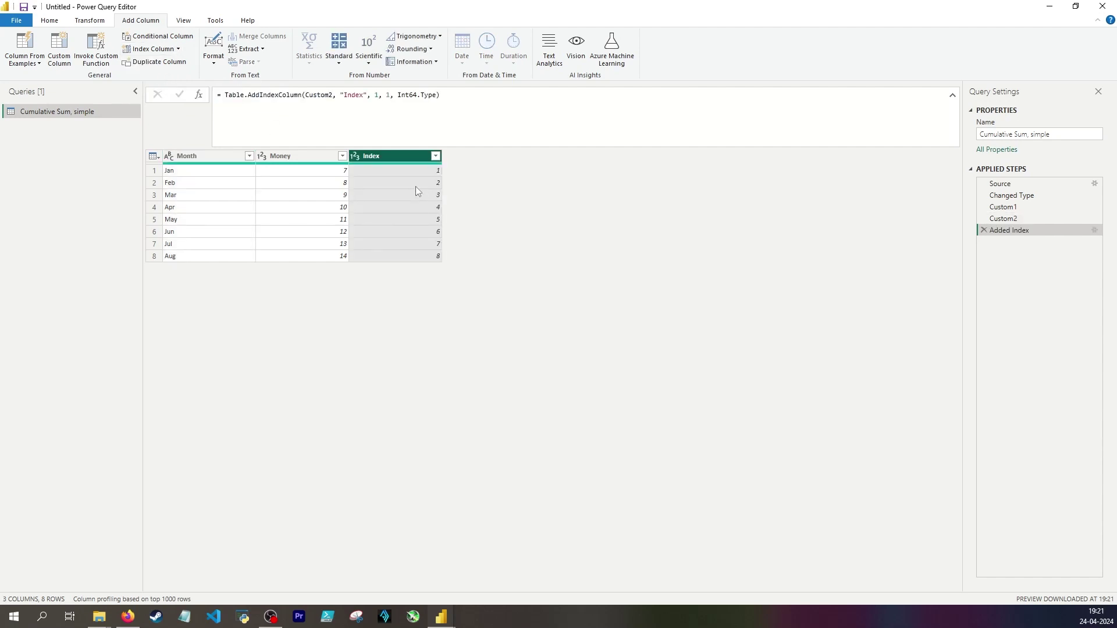
{"action": "double_click", "coordinate": [314, 95]}
{"action": "type", "text": "Change"}
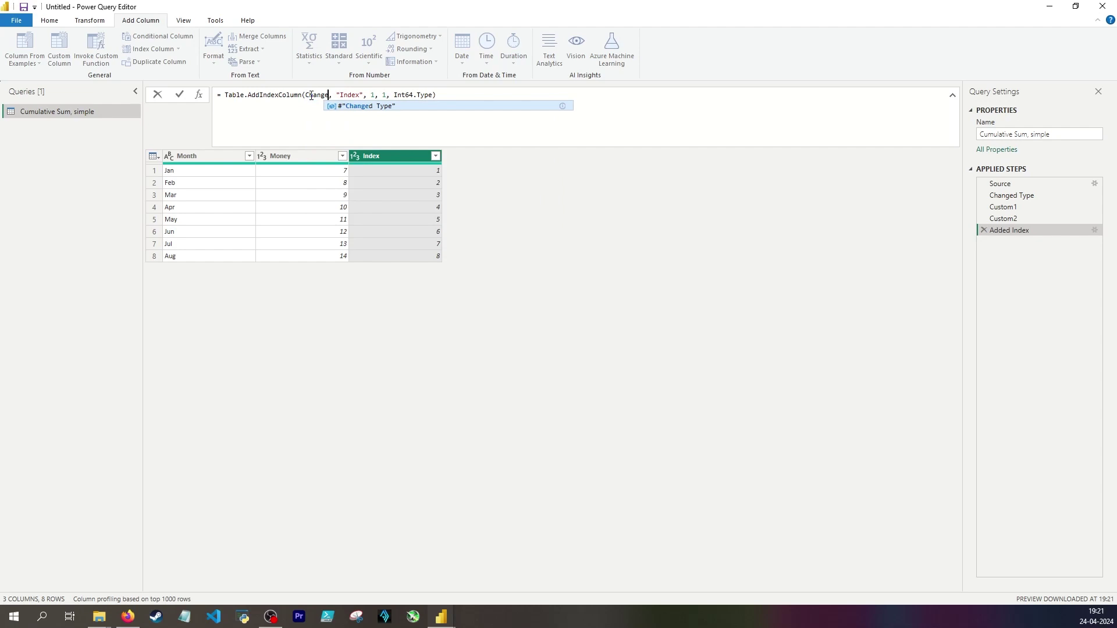
{"action": "key", "text": "Tab"}
- Delete the Custom2 step and rename Custom1 to 'List of money'
{"action": "left_click", "coordinate": [984, 219]}
{"action": "left_click", "coordinate": [672, 333]}
{"action": "double_click", "coordinate": [1007, 207]}
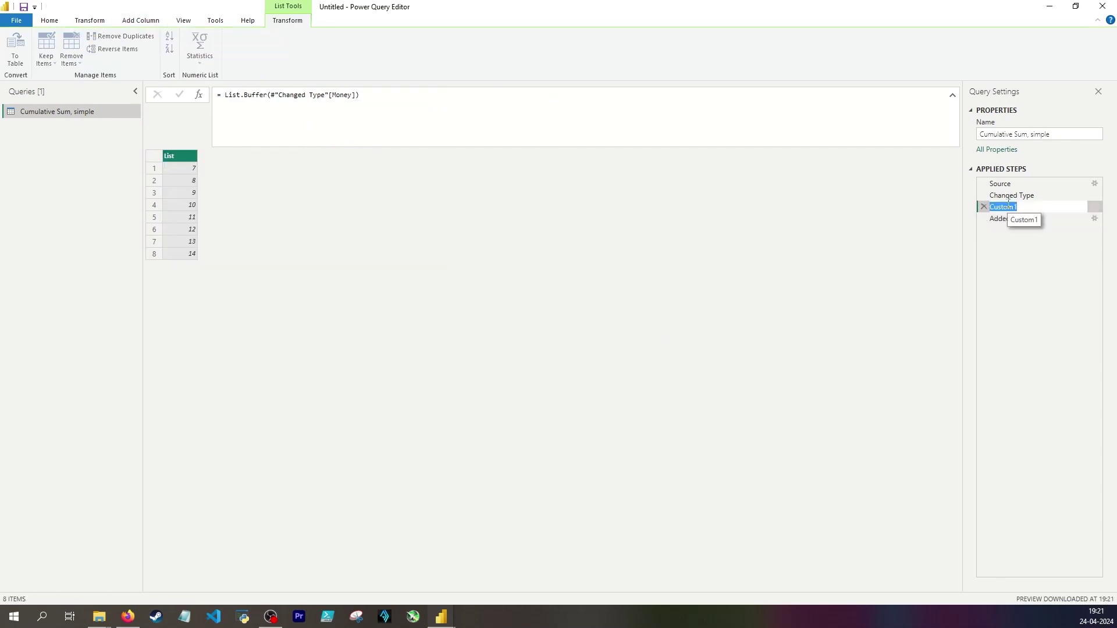
{"action": "type", "text": "List of money"}
{"action": "left_click", "coordinate": [1010, 219]}
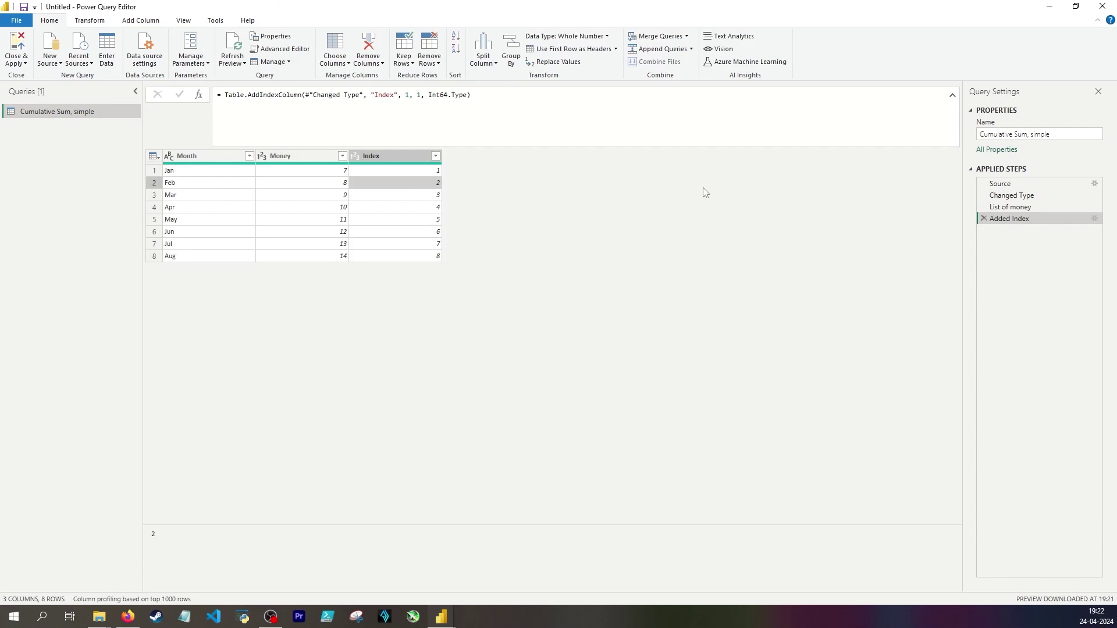
{"action": "left_click", "coordinate": [1016, 207]}
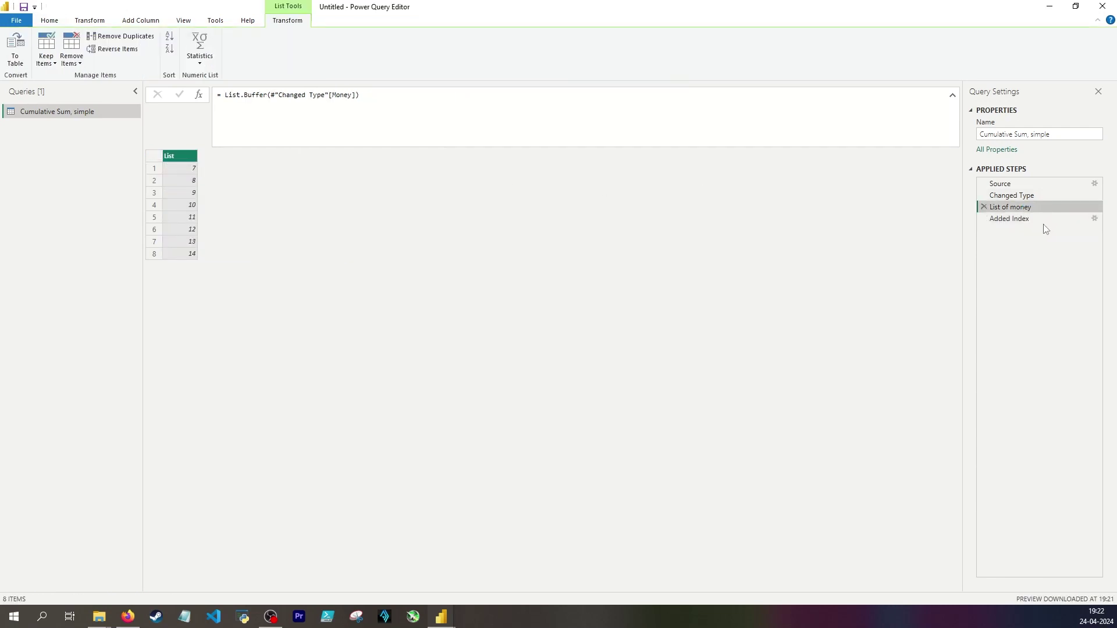
{"action": "left_click", "coordinate": [1040, 220]}
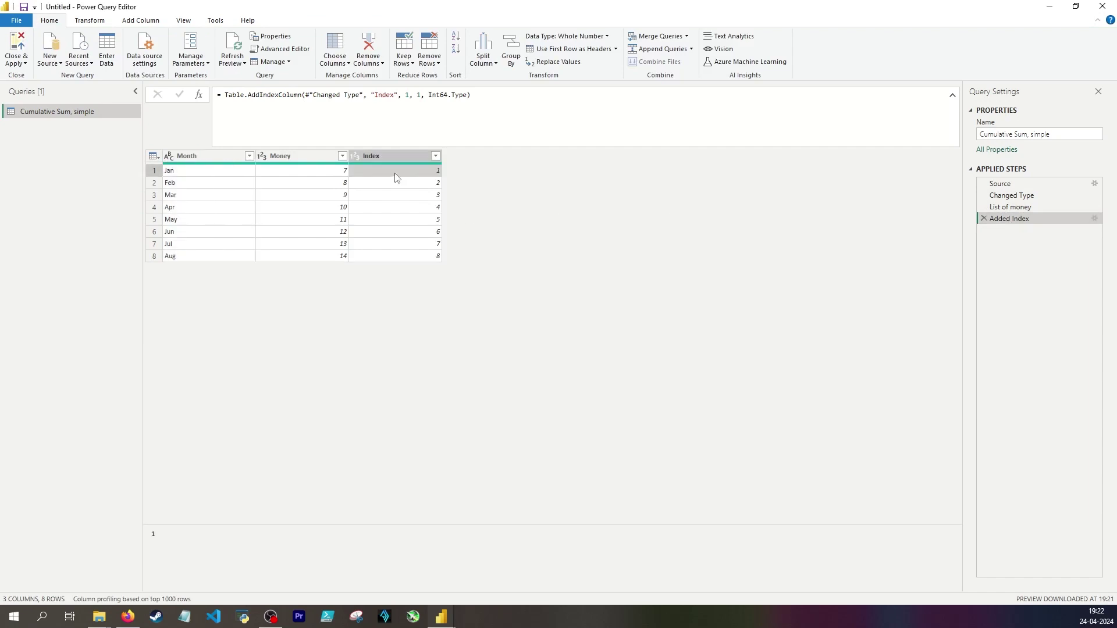
{"action": "left_click", "coordinate": [287, 174]}
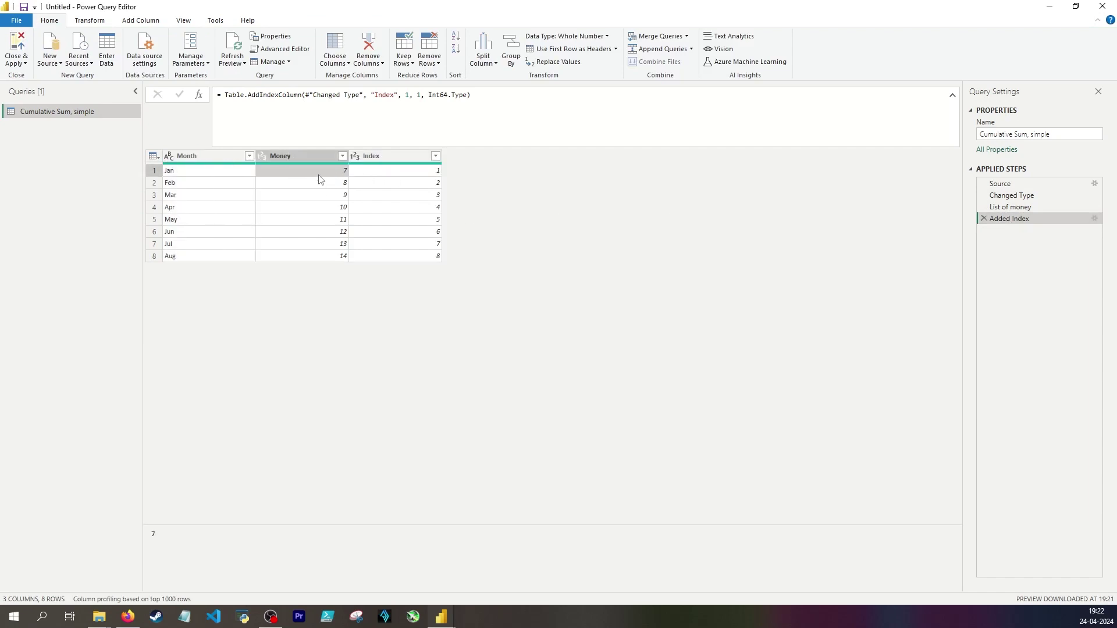
- Add a Custom column with List.FirstN(#"List of money", [Index]) and preview its lists
{"action": "left_click", "coordinate": [414, 183]}
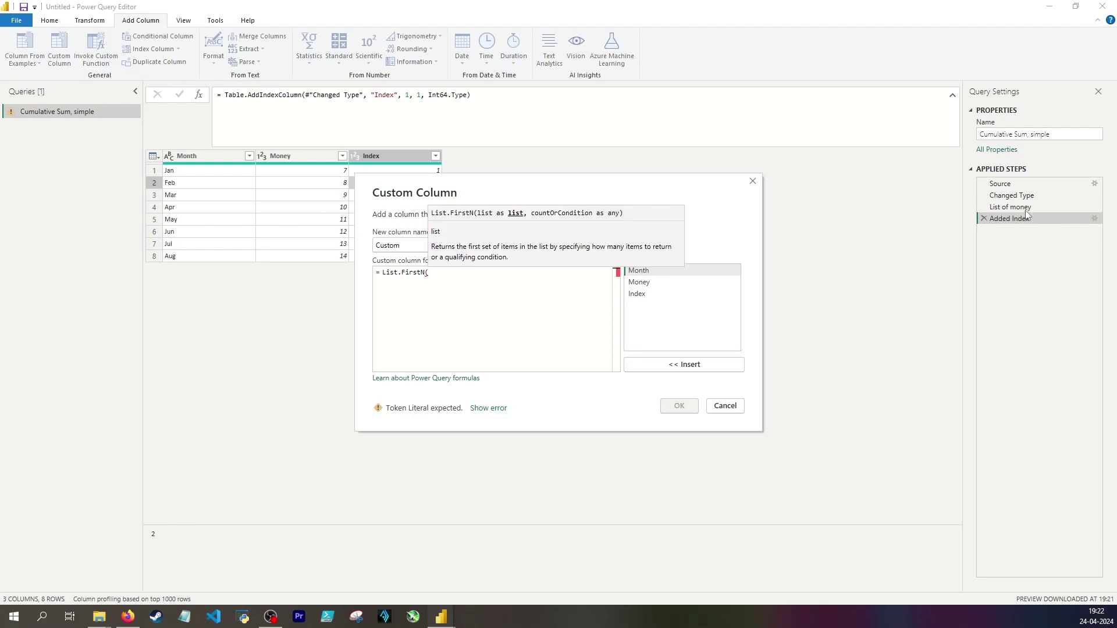
{"action": "type", "text": "#\"List of money\","}
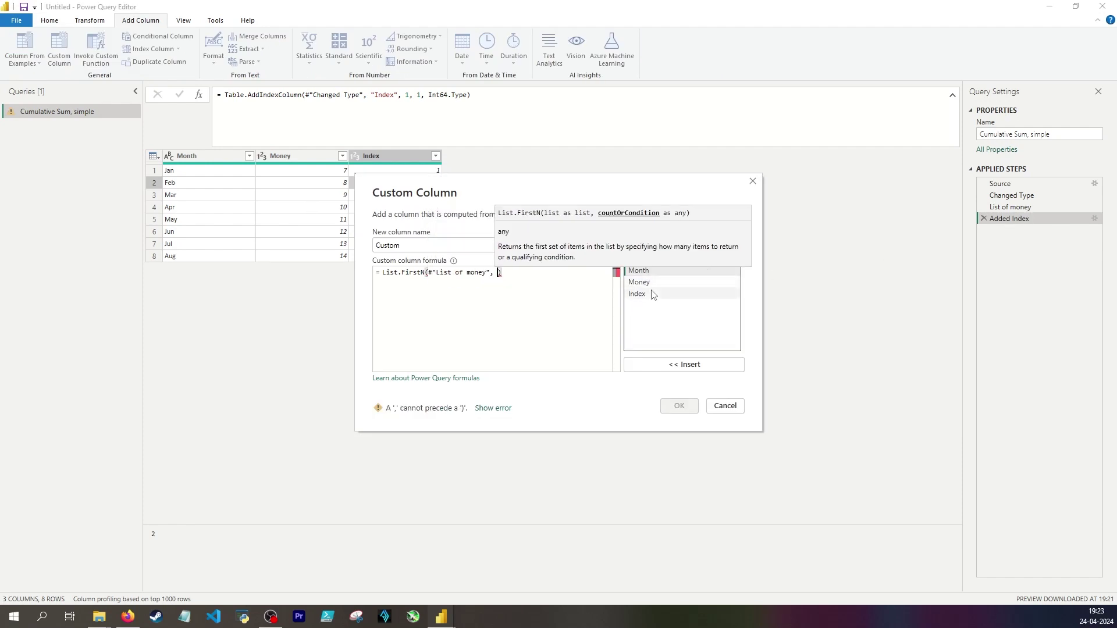
{"action": "double_click", "coordinate": [637, 294]}
{"action": "left_click", "coordinate": [679, 406]}
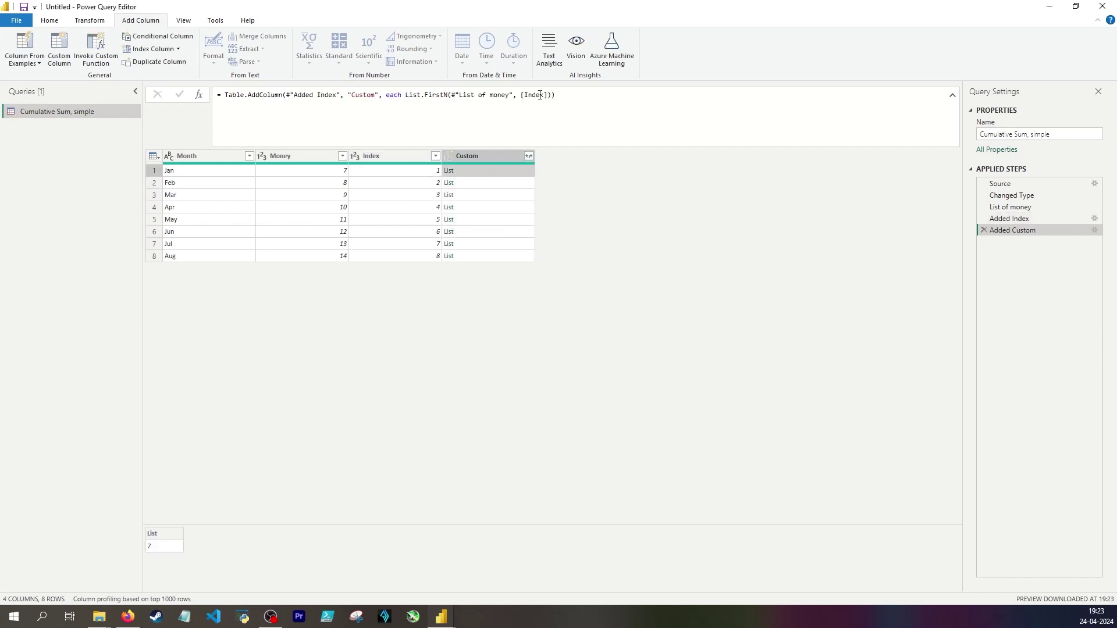
{"action": "left_click", "coordinate": [483, 196]}
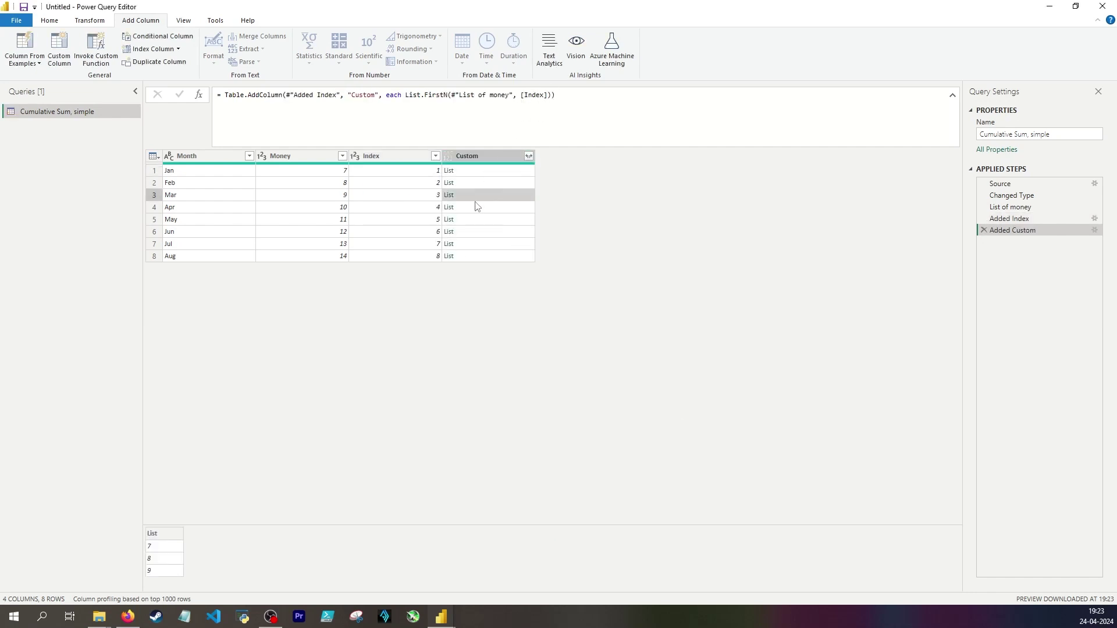
{"action": "left_click", "coordinate": [477, 175]}
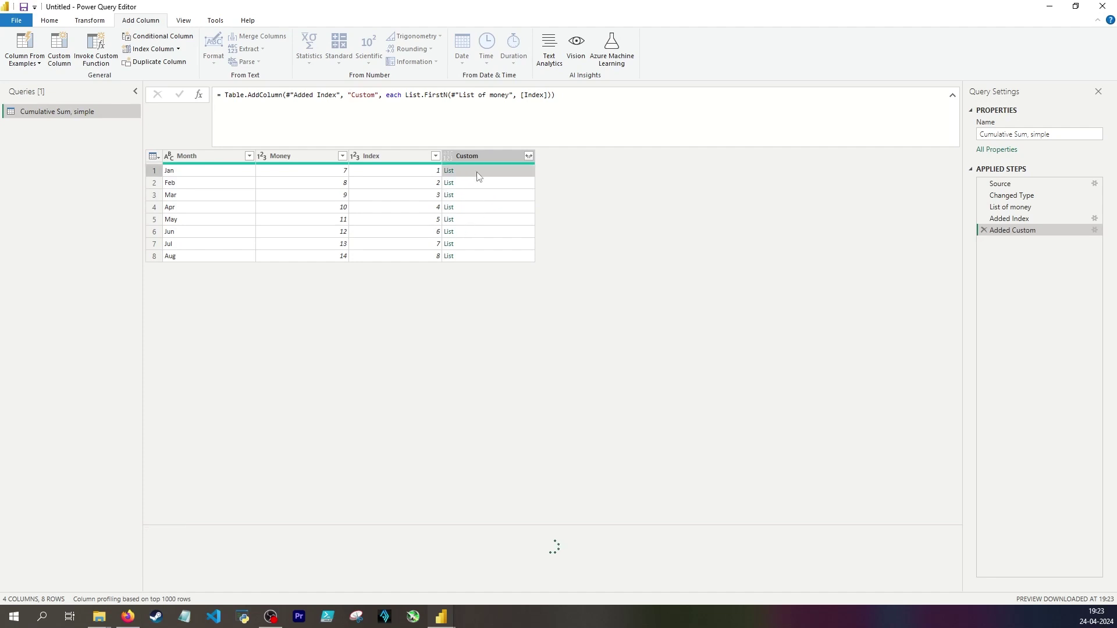
- Add a Custom.1 column computing List.Sum([Custom])
{"action": "left_click", "coordinate": [96, 48]}
{"action": "key", "text": "Escape"}
{"action": "left_click", "coordinate": [59, 46]}
{"action": "left_click", "coordinate": [508, 304]}
{"action": "key", "text": "ctrl+v"}
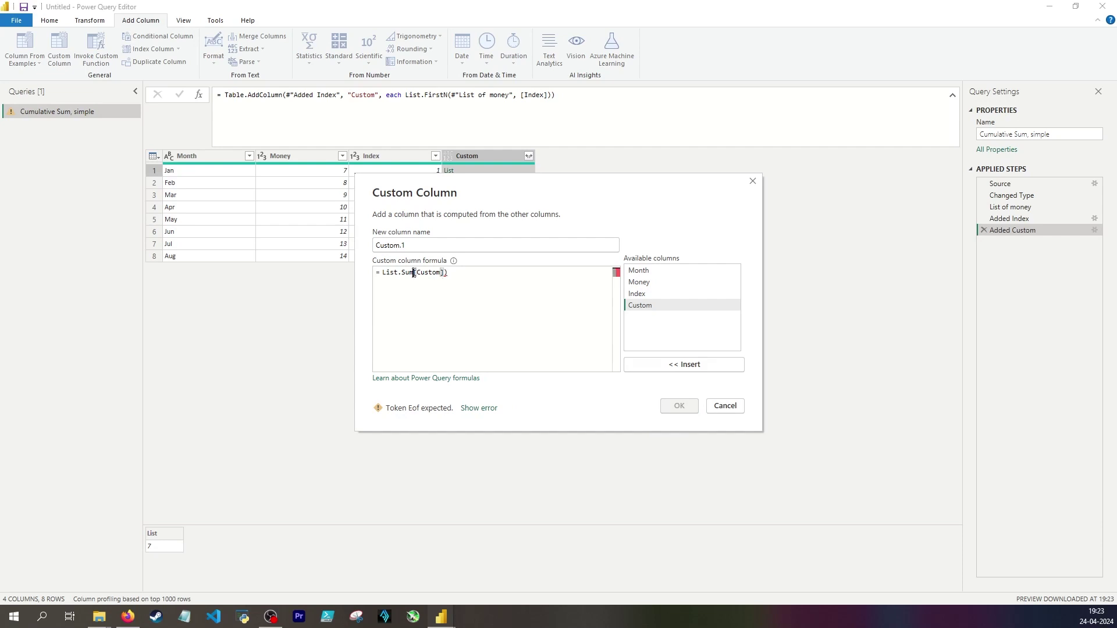
{"action": "type", "text": "("}
{"action": "left_click", "coordinate": [679, 405]}
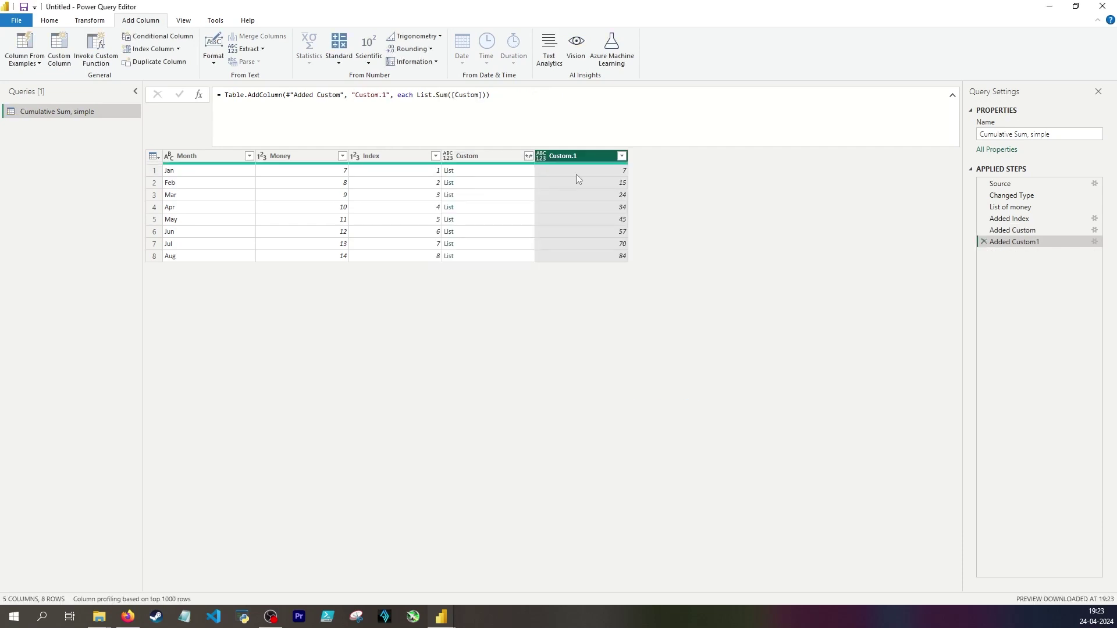
- Add a CumSum custom column: List.Sum(List.FirstN(List of money, [Index]))
{"action": "left_click", "coordinate": [486, 171]}
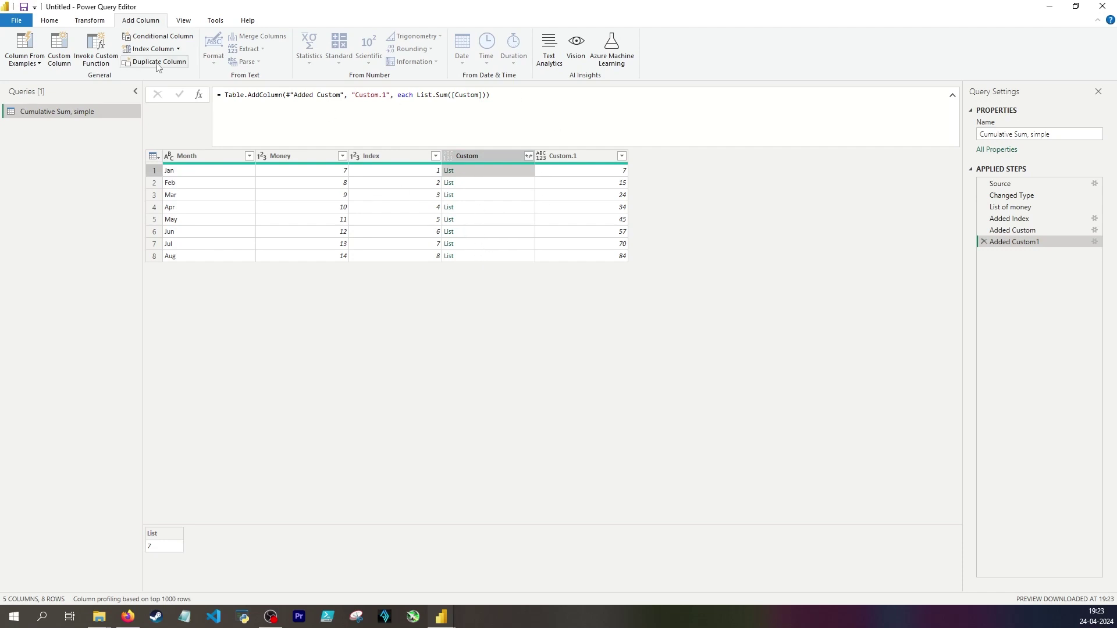
{"action": "left_click", "coordinate": [60, 53]}
{"action": "type", "text": "CumSum"}
{"action": "left_click", "coordinate": [451, 324]}
{"action": "type", "text": "listsu"}
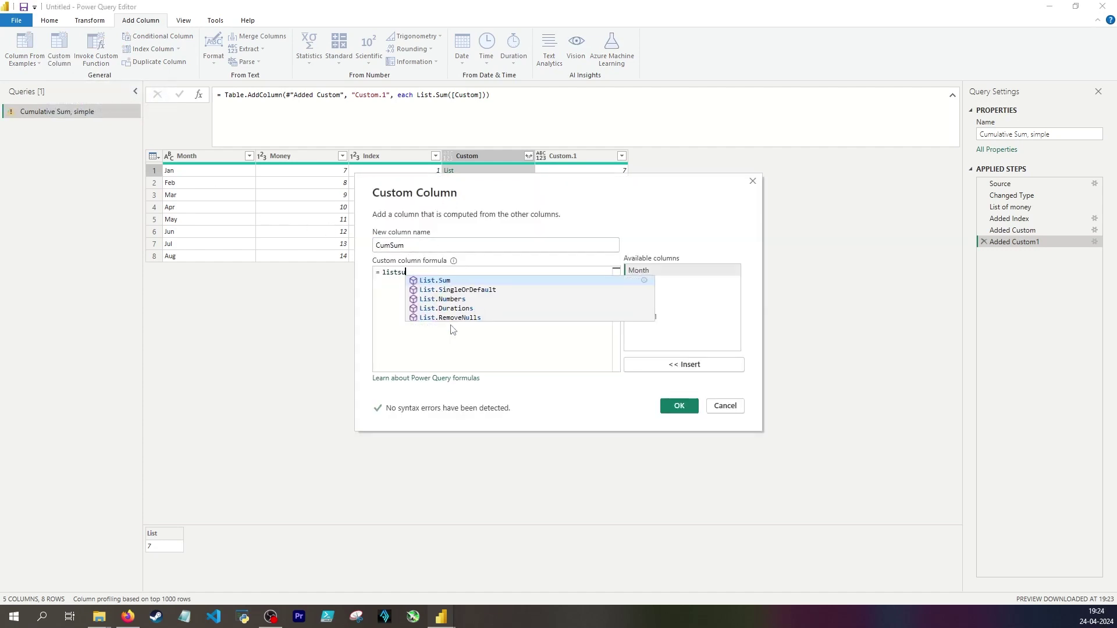
{"action": "key", "text": "Tab"}
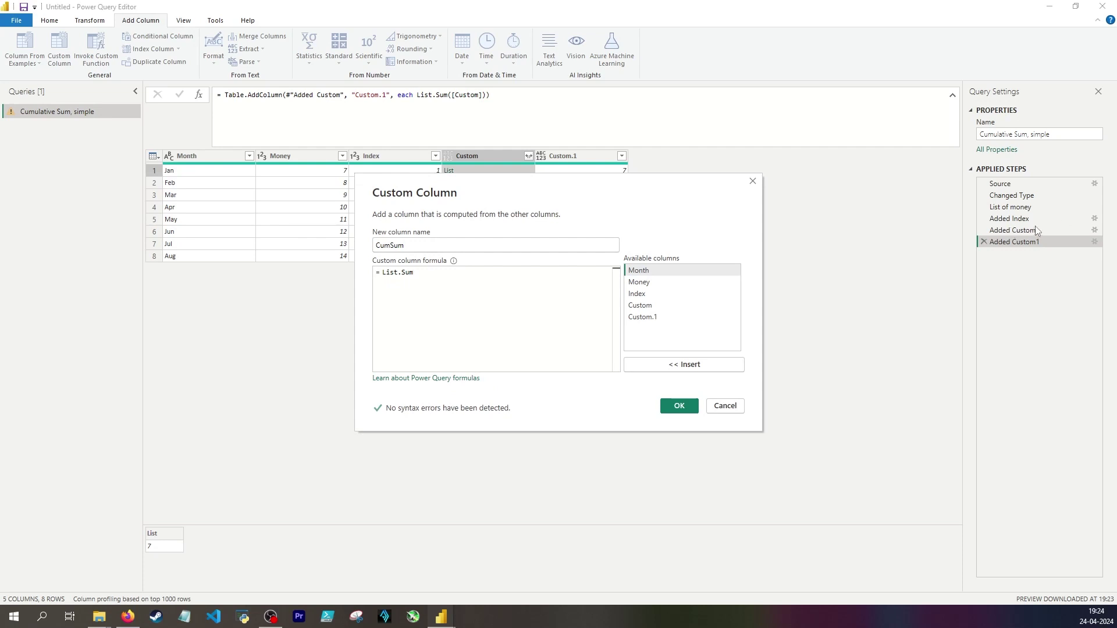
{"action": "type", "text": "("}
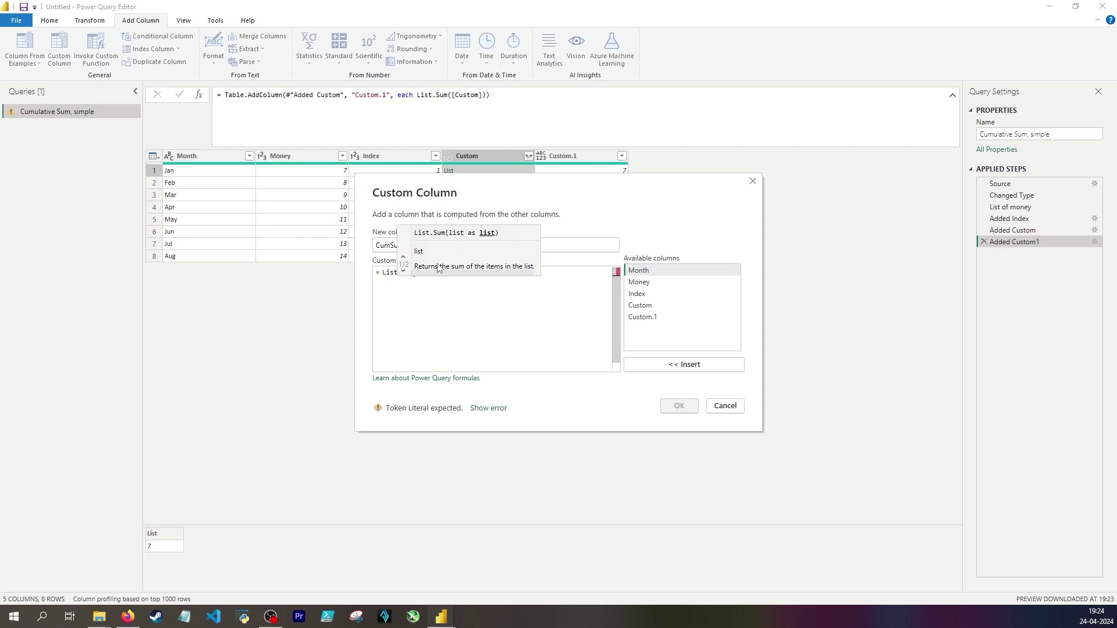
{"action": "type", "text": "li"}
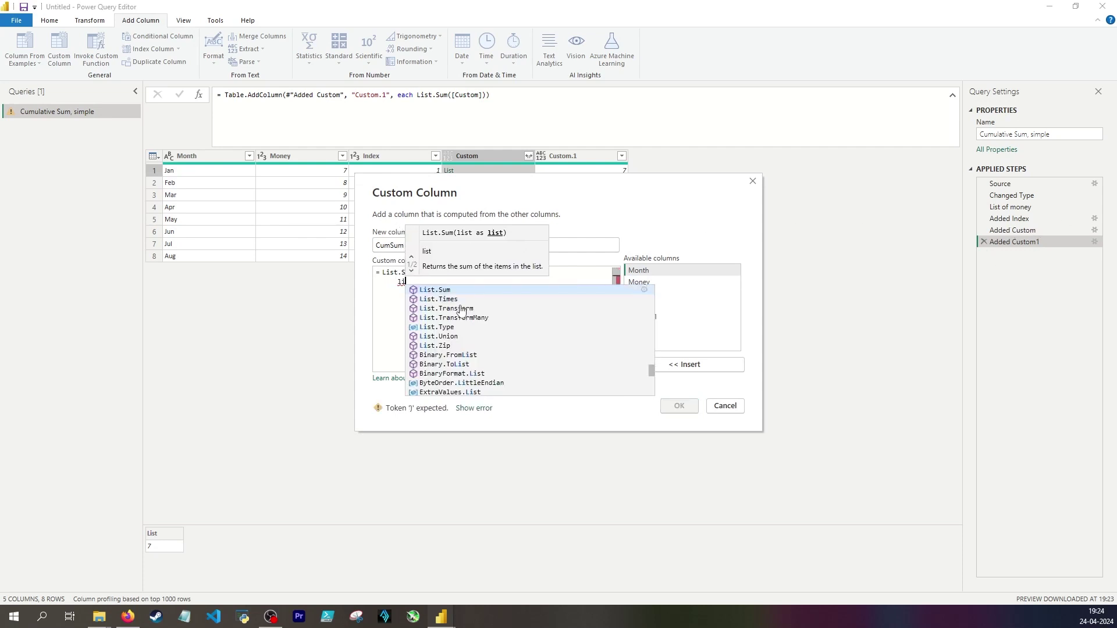
{"action": "type", "text": "st.FirstN("}
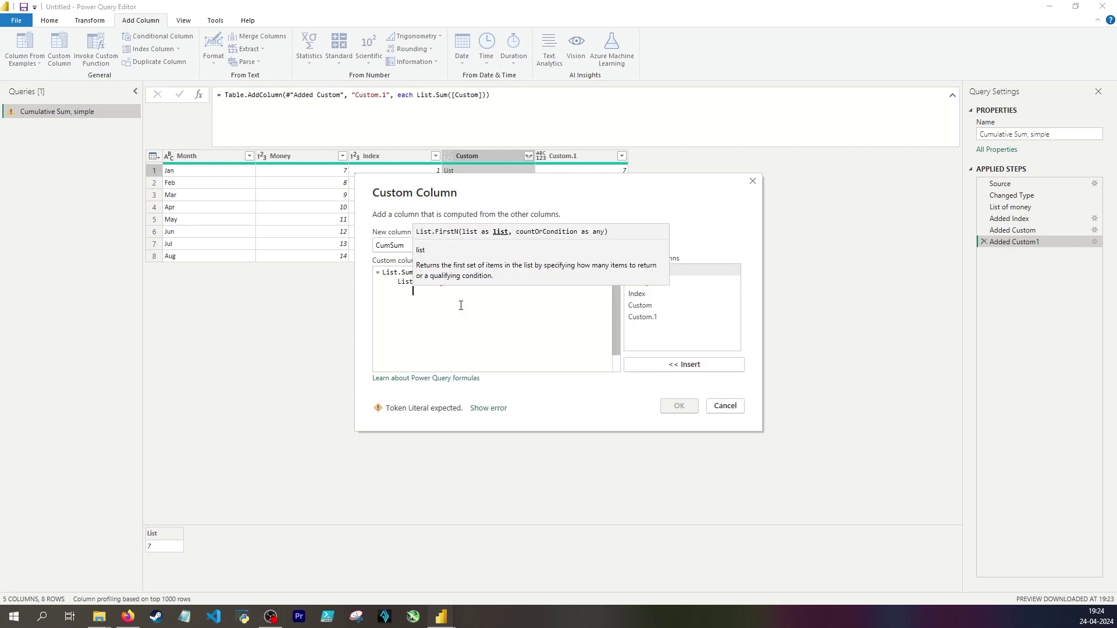
{"action": "key", "text": "Return"}
{"action": "type", "text": "[List of money],"}
{"action": "key", "text": "Return"}
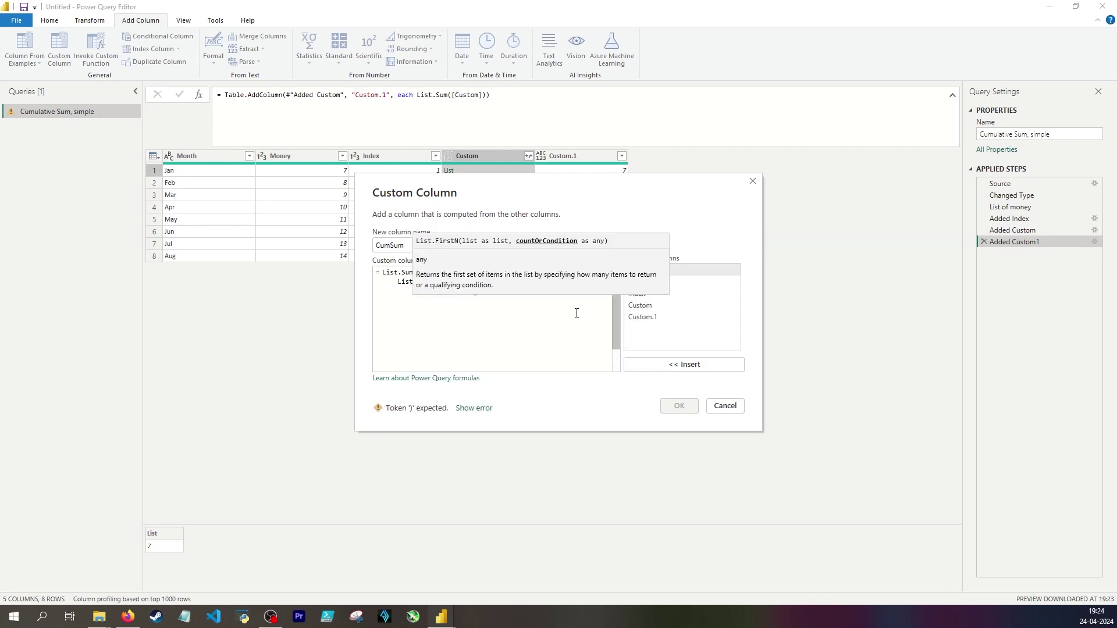
{"action": "double_click", "coordinate": [689, 293]}
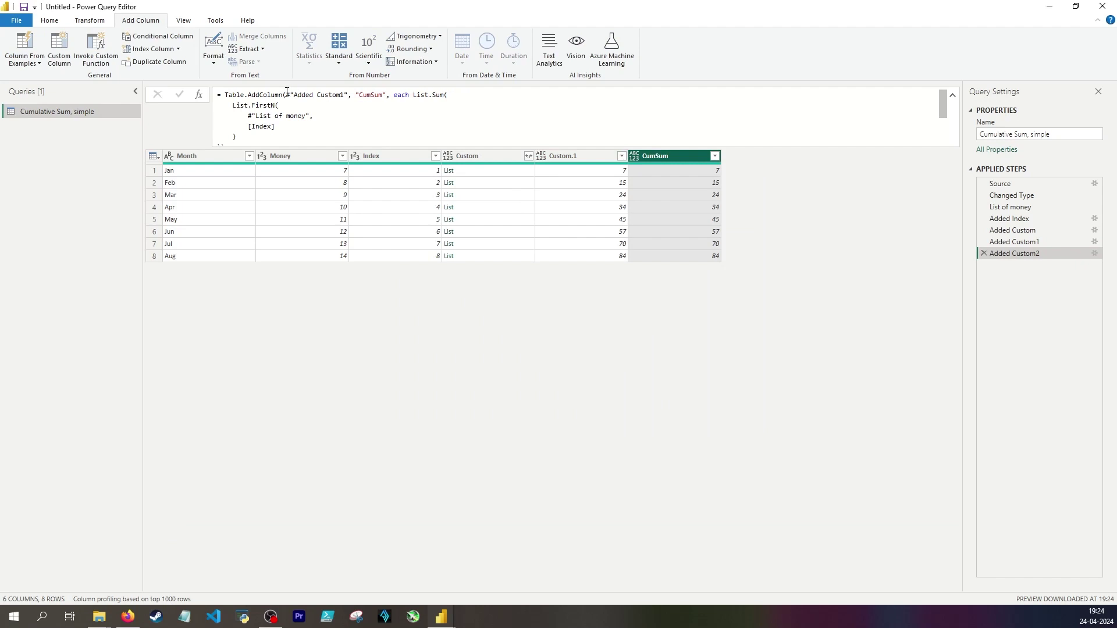
- Repoint the CumSum step's table reference to #"Added Index"
{"action": "left_click_drag", "start_coordinate": [286, 94], "coordinate": [348, 95]}
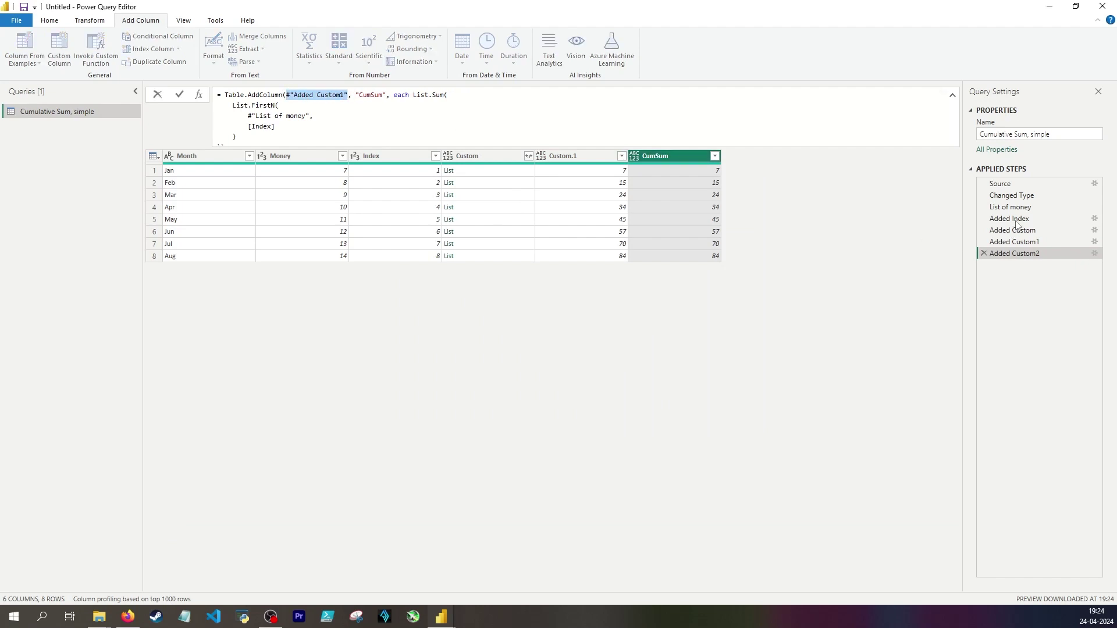
{"action": "type", "text": "#\"Added Index\""}
{"action": "key", "text": "Return"}
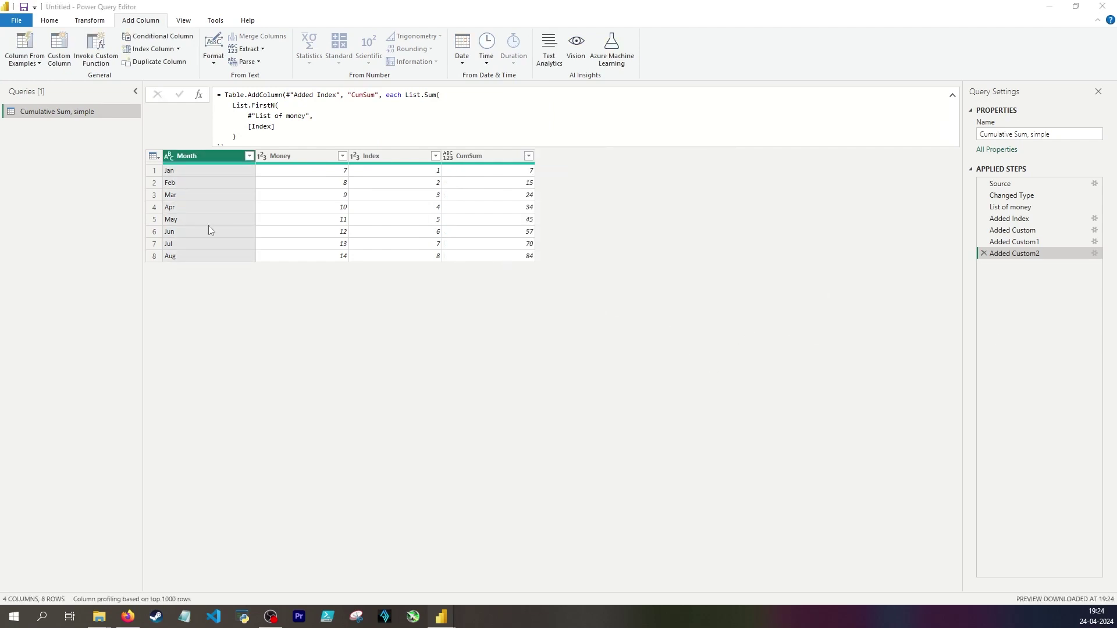
- Check the June (57) and July (70) CumSum totals, then insert a Custom1 step after Added Custom2
{"action": "left_click", "coordinate": [495, 245]}
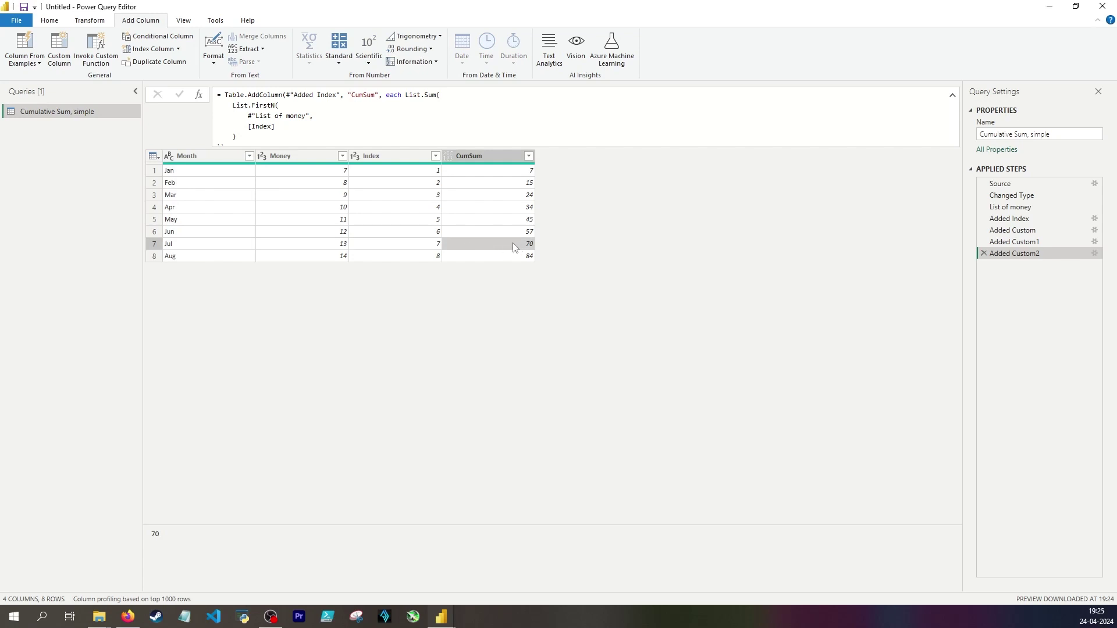
{"action": "left_click", "coordinate": [176, 236]}
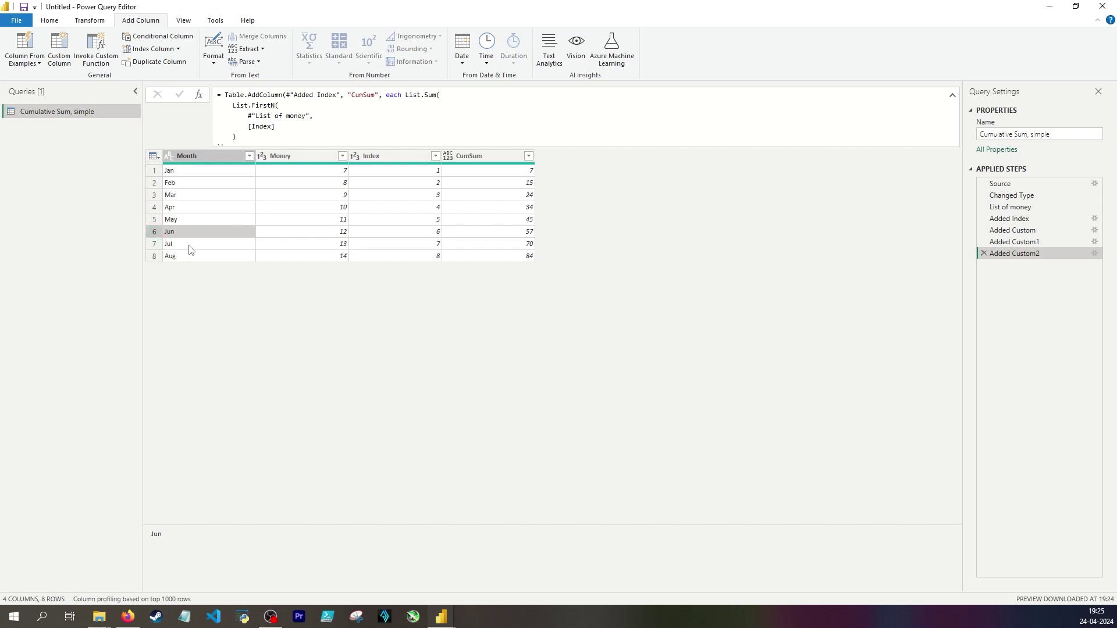
{"action": "left_click", "coordinate": [485, 232]}
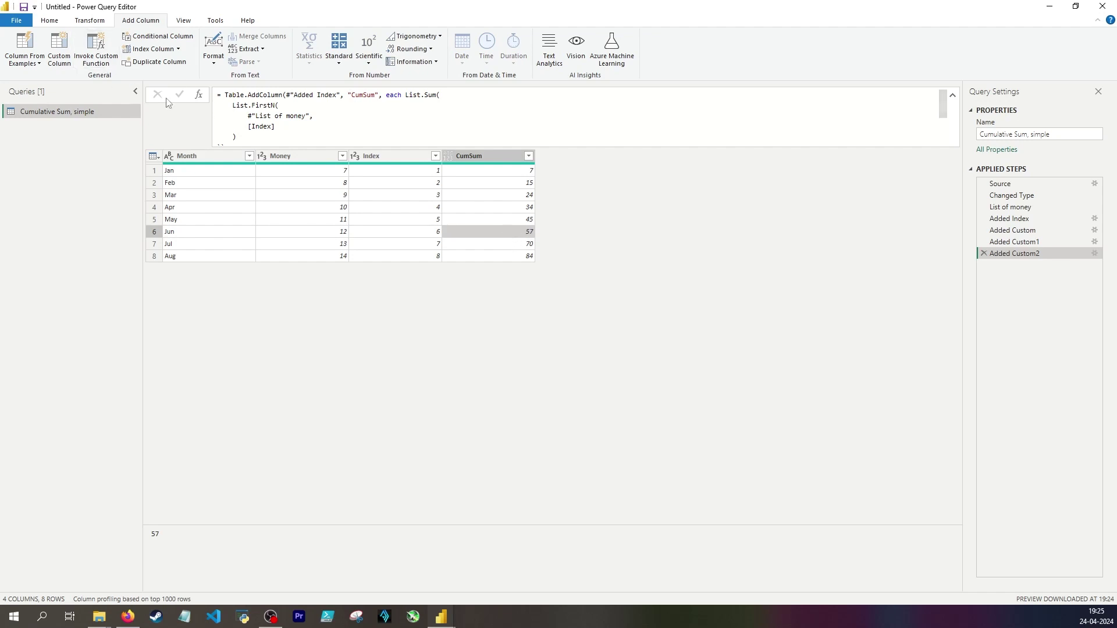
{"action": "left_click", "coordinate": [200, 96]}
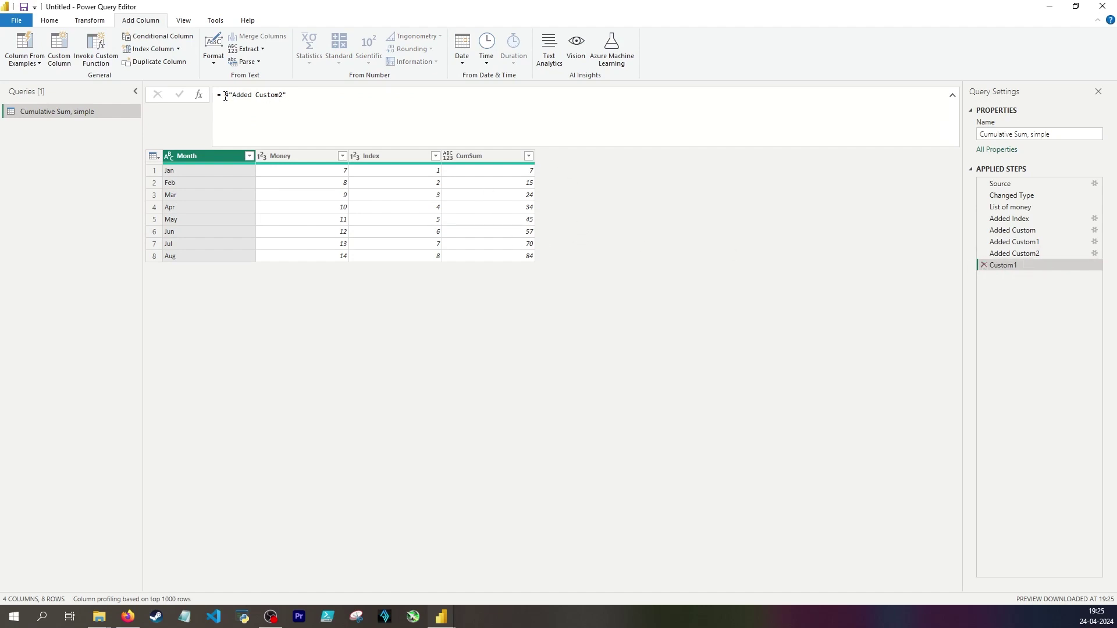
- Start the formula as let MaxAmount = 60 in Table.AddColumn(#"Added Custom2", …)
{"action": "left_click", "coordinate": [58, 59]}
{"action": "key", "text": "Escape"}
{"action": "left_click_drag", "start_coordinate": [299, 99], "coordinate": [225, 94]}
{"action": "type", "text": "let "}
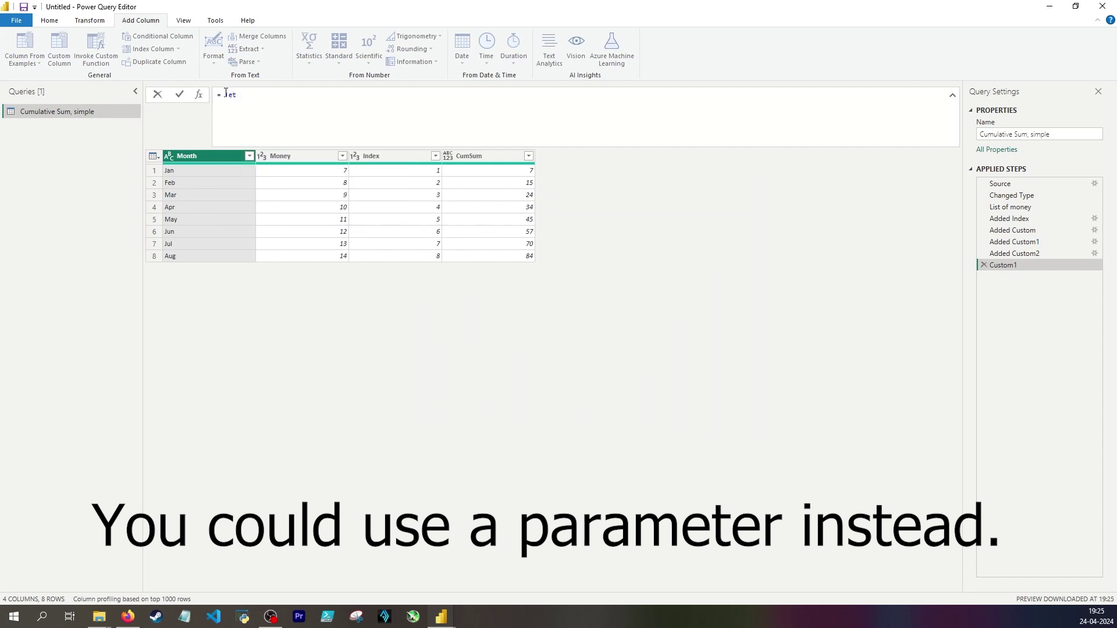
{"action": "type", "text": "MaxAmount = 60 in"}
{"action": "key", "text": "shift+Return"}
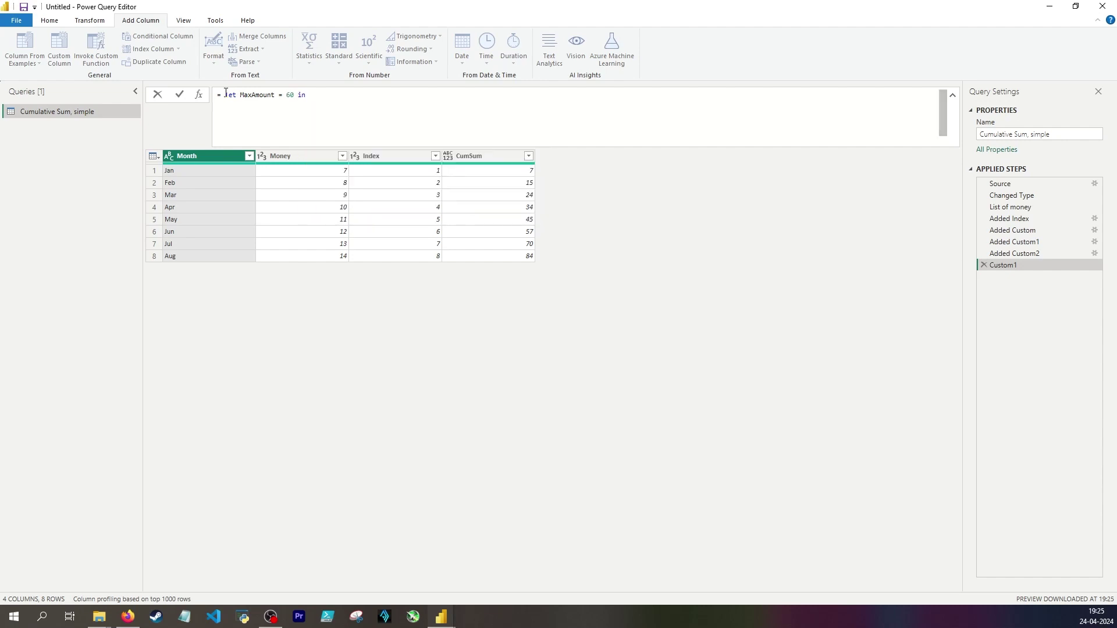
{"action": "type", "text": "Table.AddColumn("}
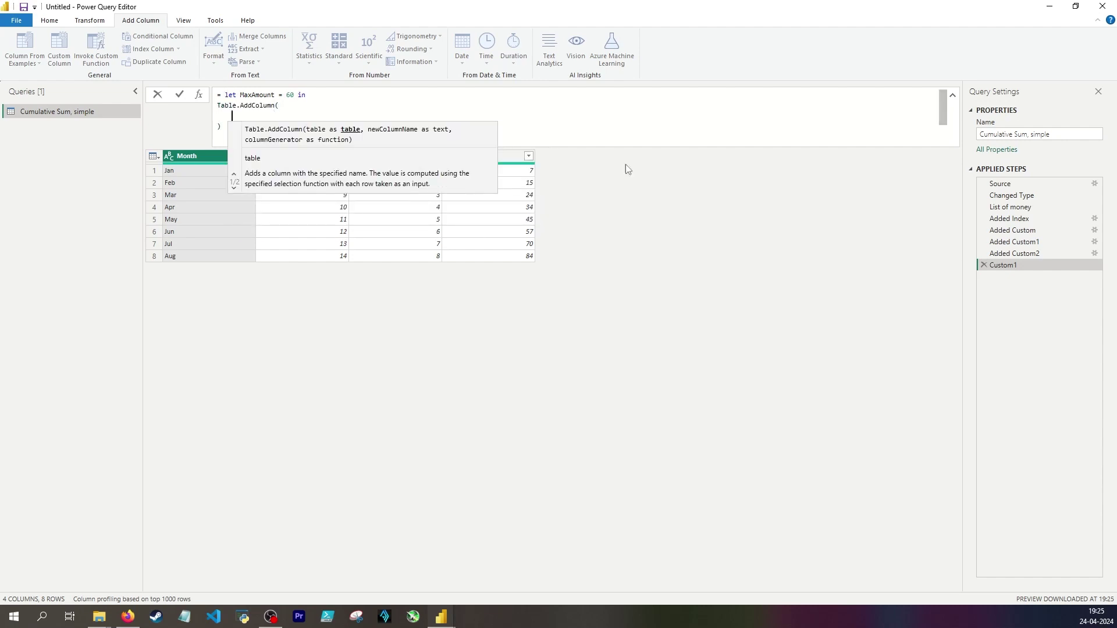
{"action": "key", "text": "shift+Return"}
{"action": "type", "text": "Added"}
{"action": "key", "text": "Up"}
{"action": "key", "text": "Tab"}
{"action": "type", "text": ","}
{"action": "key", "text": "shift+Return"}
- Name the column "Only below " & Text.From(MaxAmount), valued each if [CumSum] <= MaxAmount then [CumSum] else null
{"action": "type", "text": "\"Only below \""}
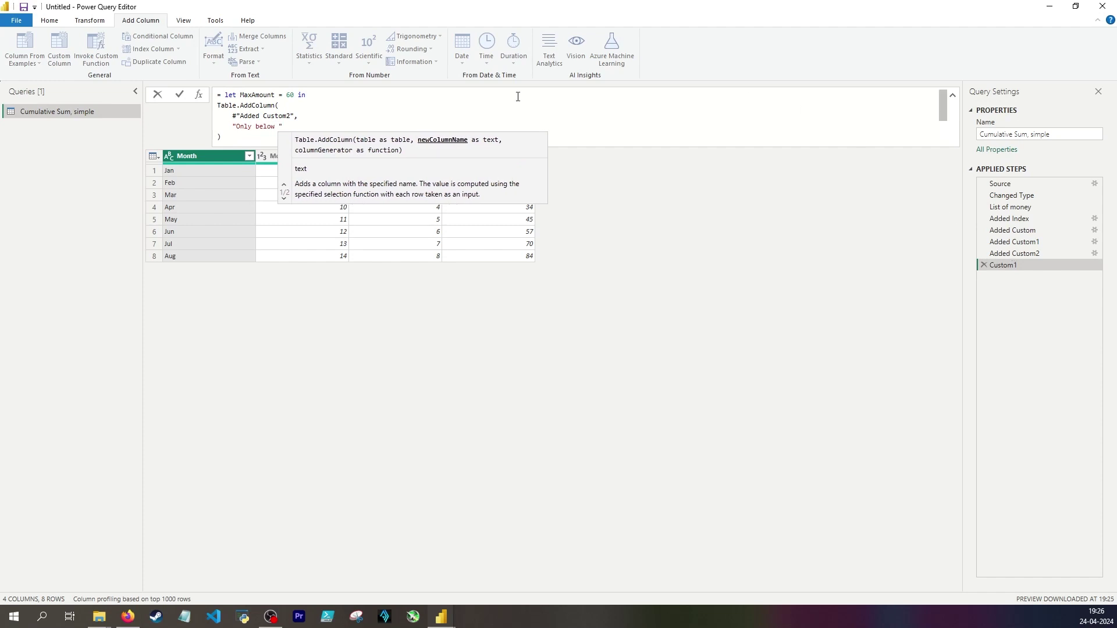
{"action": "type", "text": " & Max"}
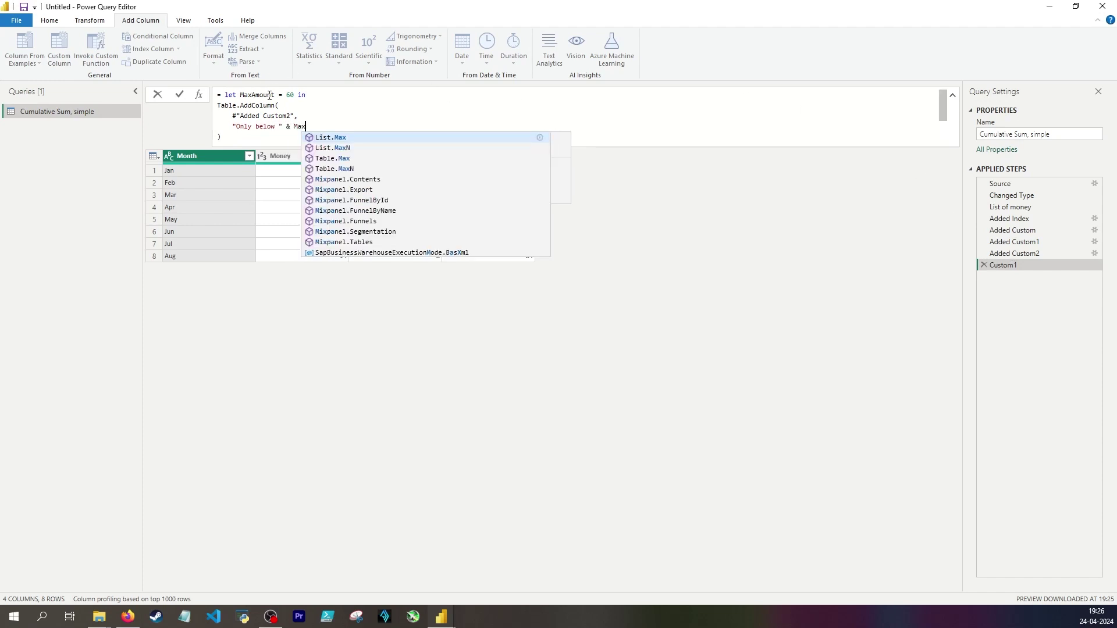
{"action": "left_click_drag", "start_coordinate": [286, 95], "coordinate": [302, 126]}
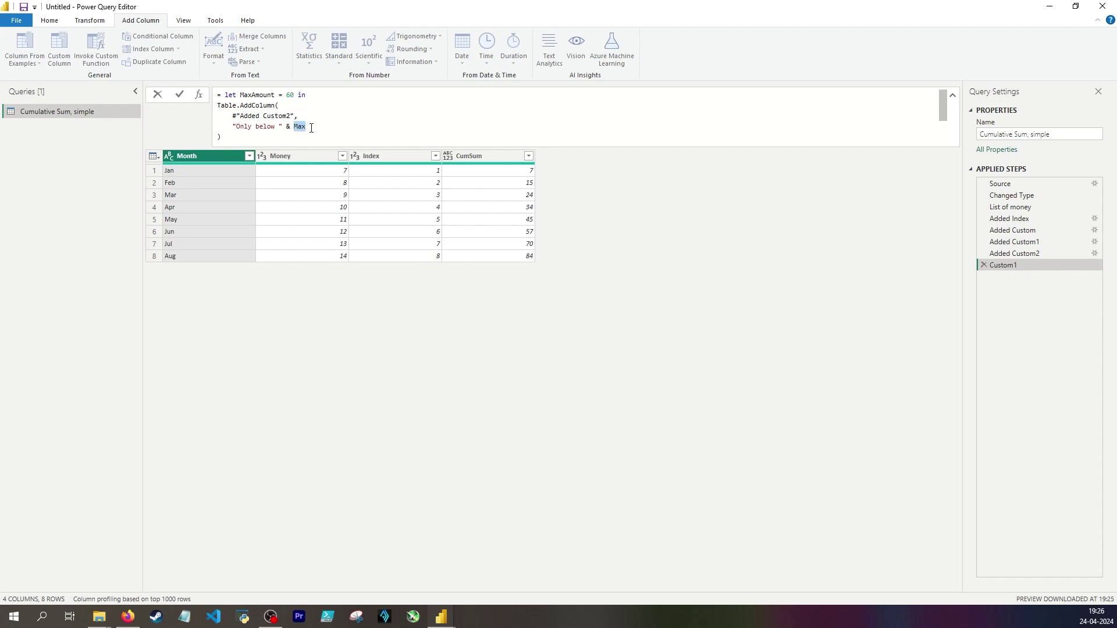
{"action": "type", "text": "Text.From(MaxAmount"}
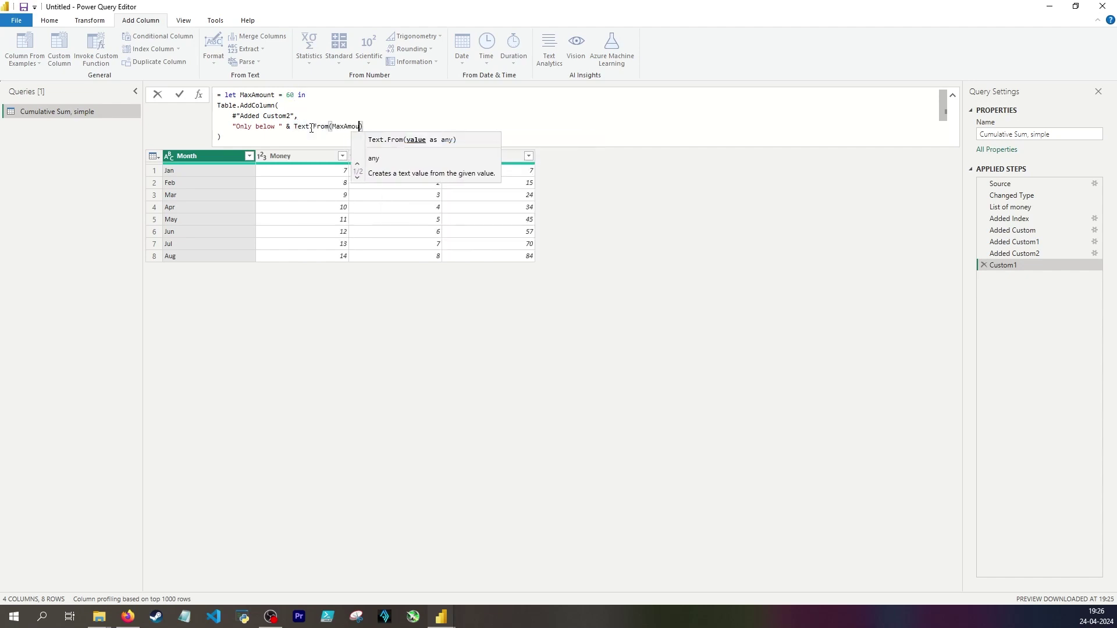
{"action": "type", "text": "),"}
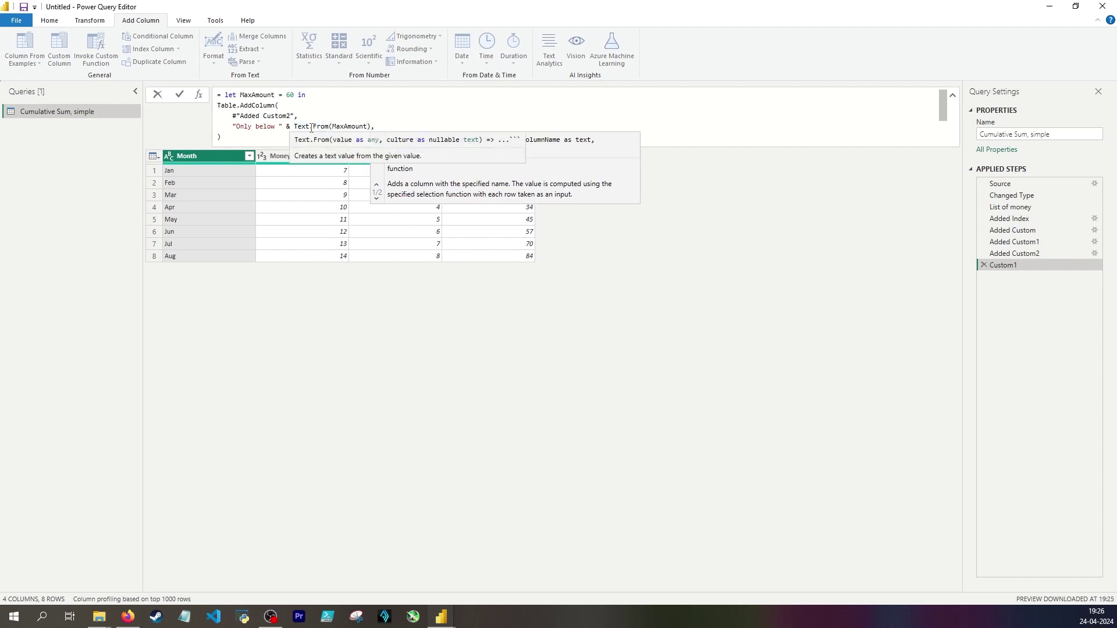
{"action": "key", "text": "shift+Return"}
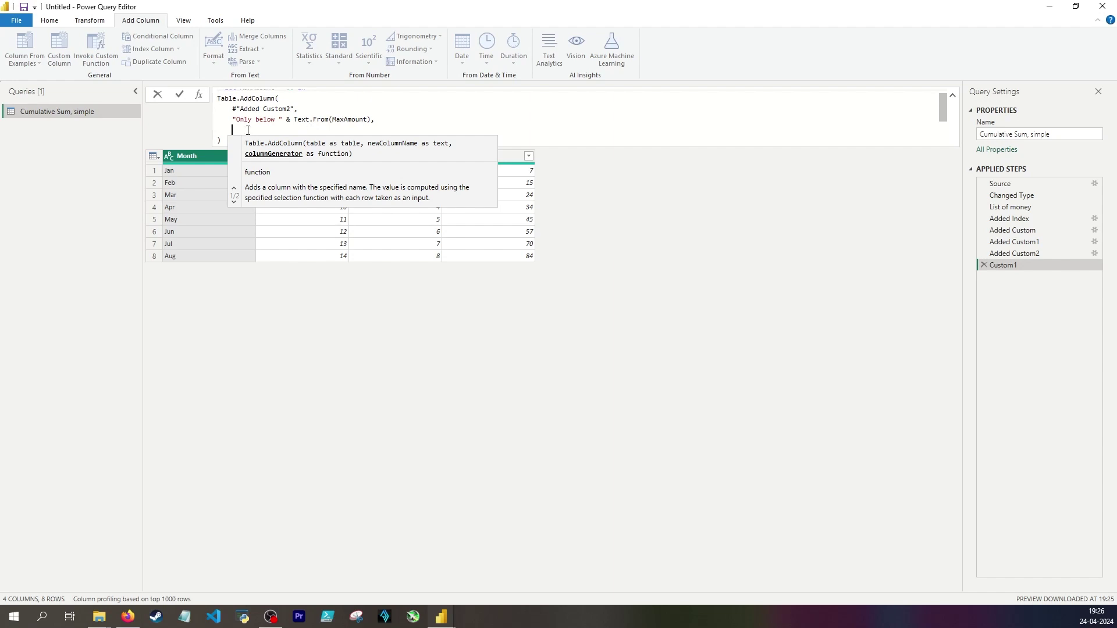
{"action": "type", "text": "each if"}
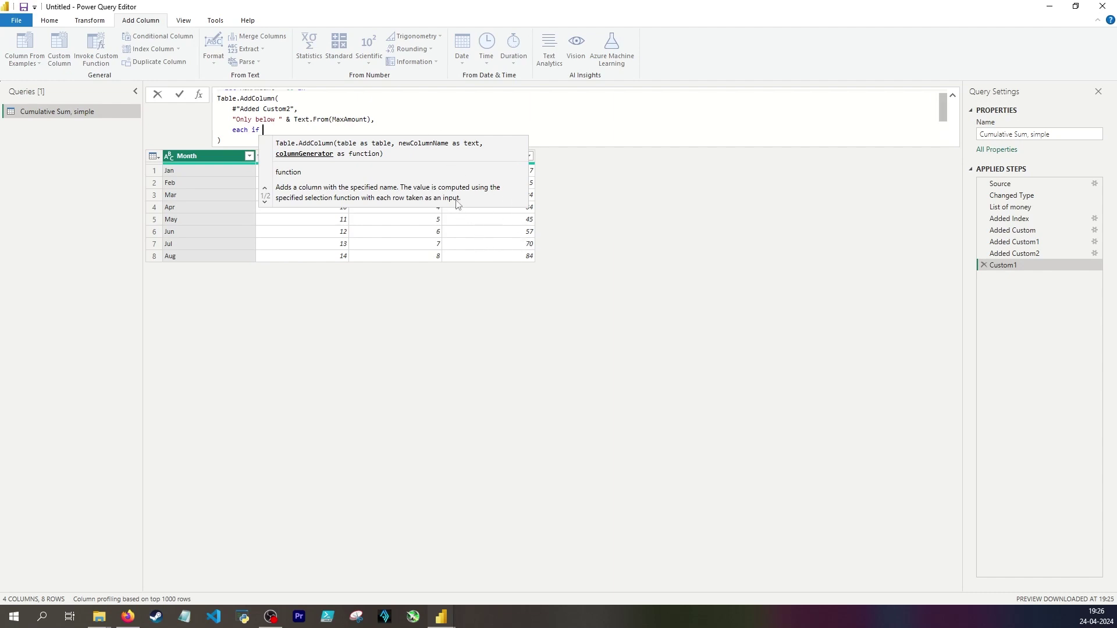
{"action": "type", "text": "[CumSum] <"}
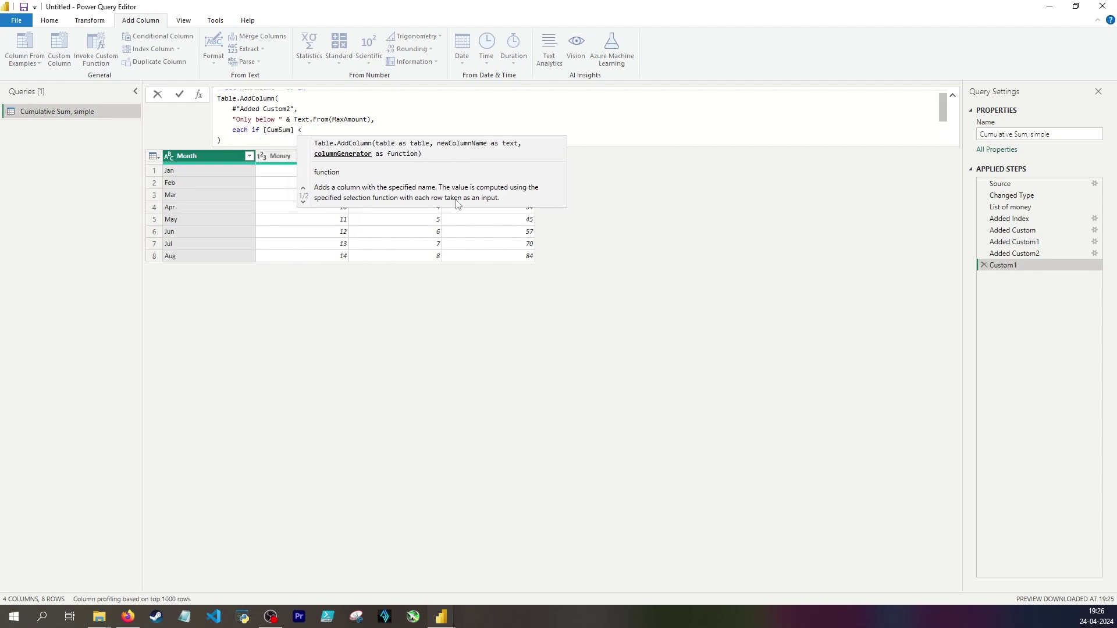
{"action": "type", "text": "= Max"}
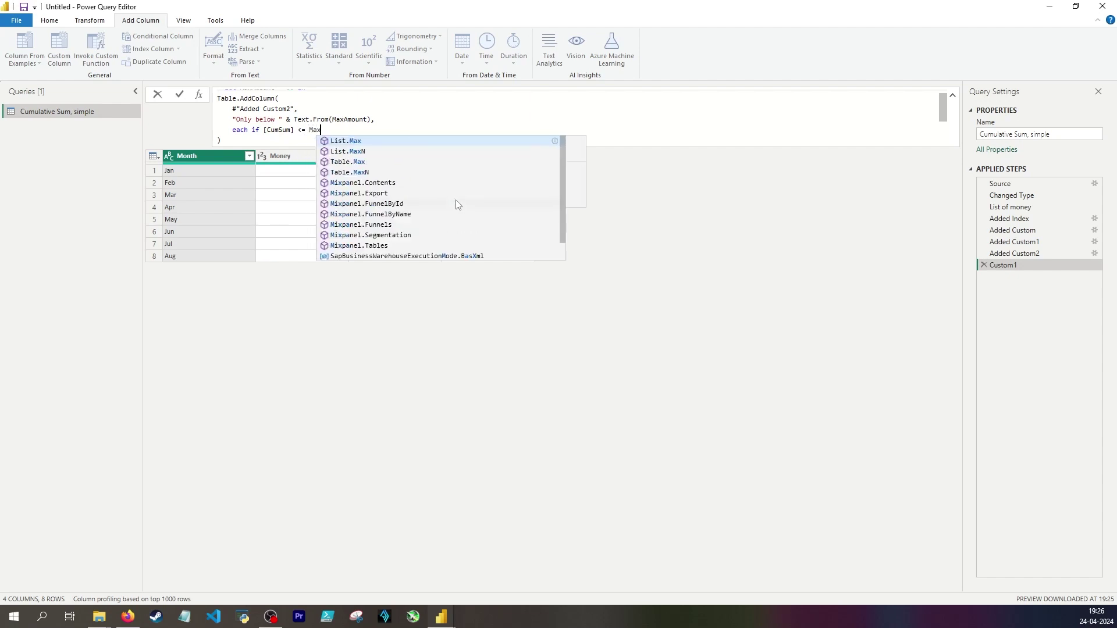
{"action": "type", "text": "Amount then [Cum"}
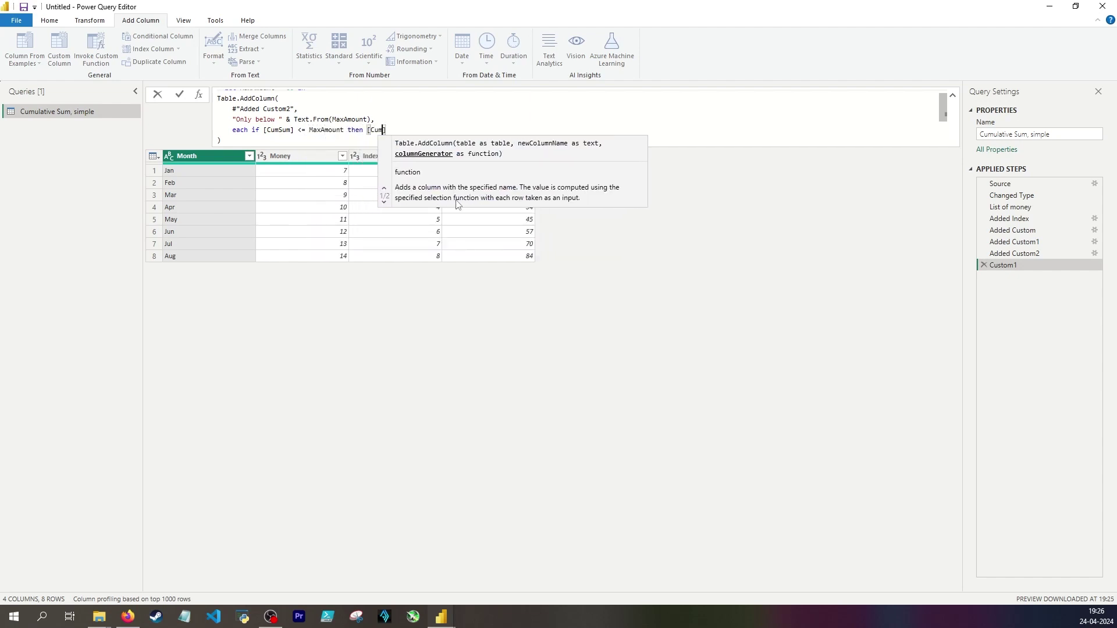
{"action": "type", "text": "Sum"}
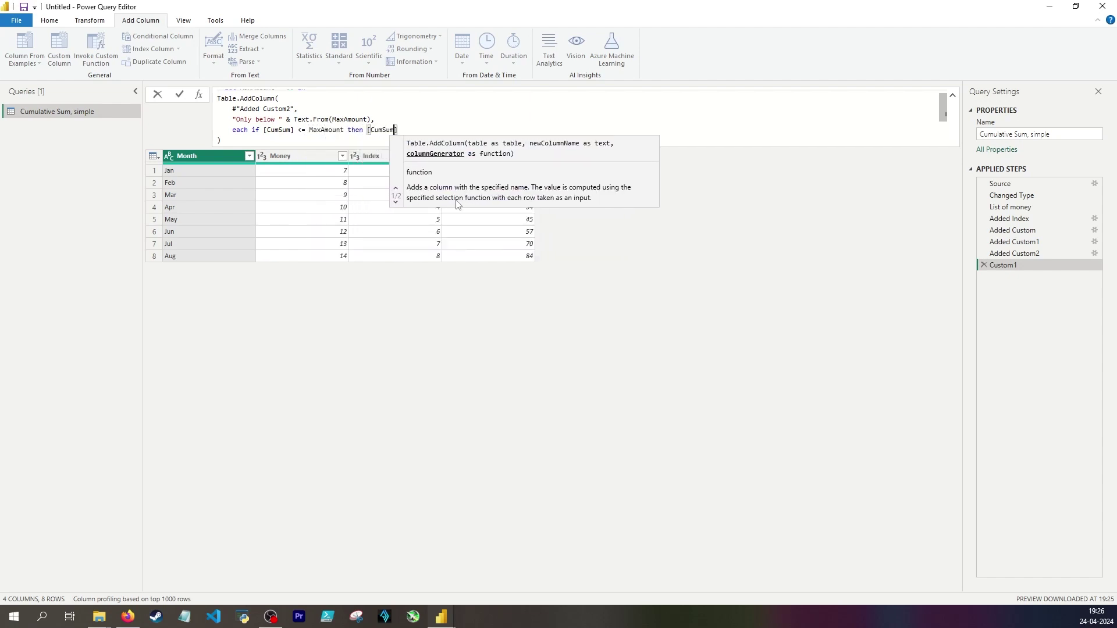
{"action": "type", "text": "] else null"}
{"action": "key", "text": "Return"}
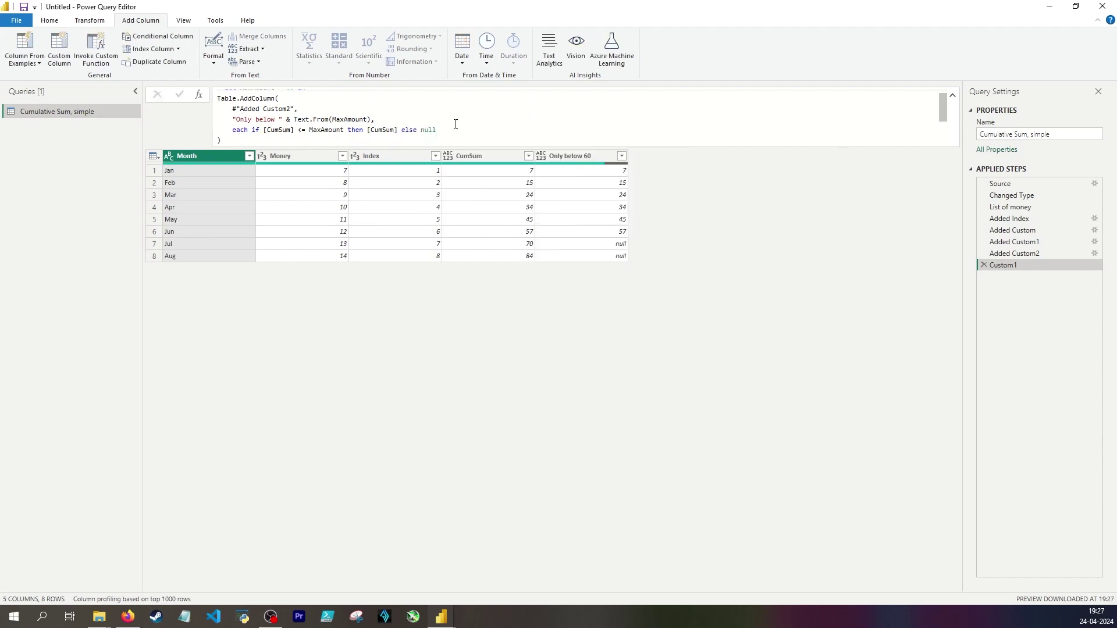
- Give the Only below 60 column the type nullable number
{"action": "left_click", "coordinate": [458, 130]}
{"action": "type", "text": ","}
{"action": "key", "text": "Return"}
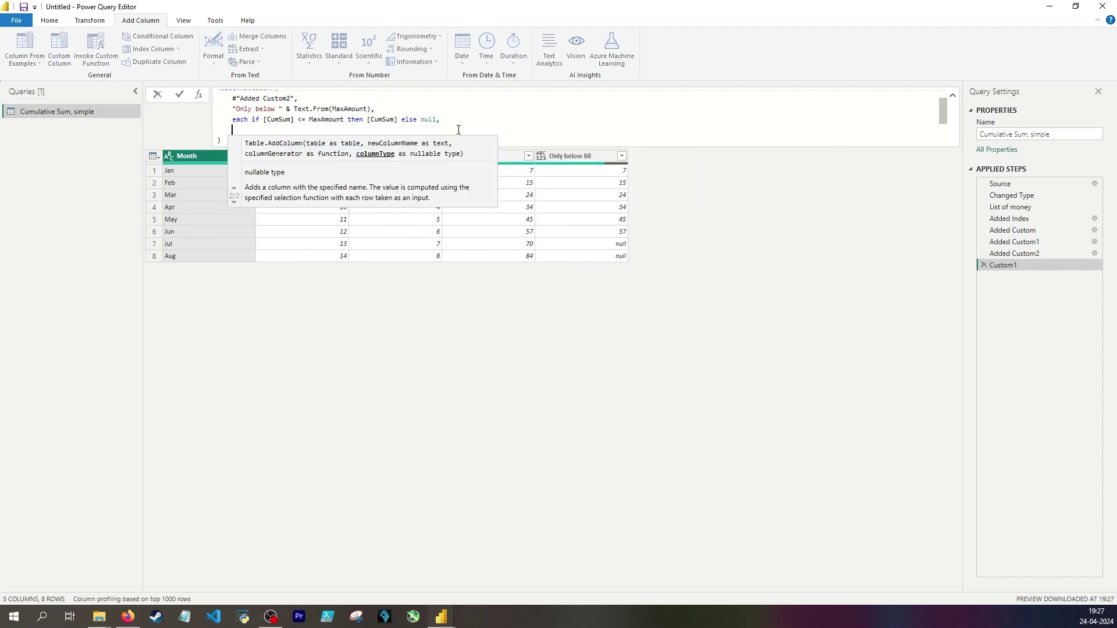
{"action": "type", "text": "type number"}
{"action": "key", "text": "Return"}
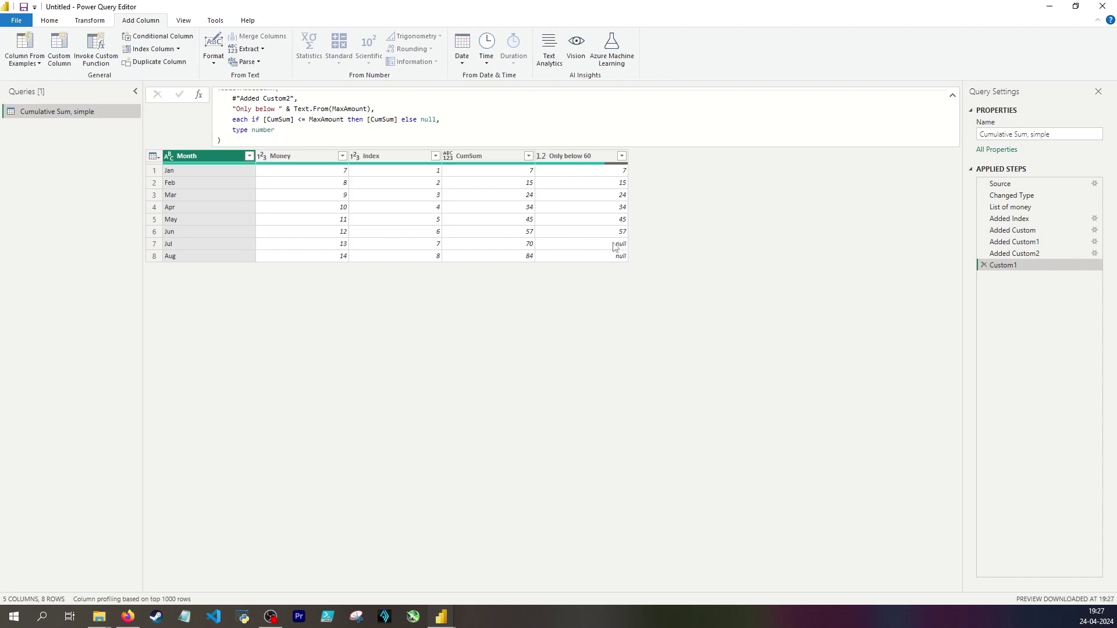
{"action": "left_click", "coordinate": [252, 130]}
{"action": "type", "text": "nullable"}
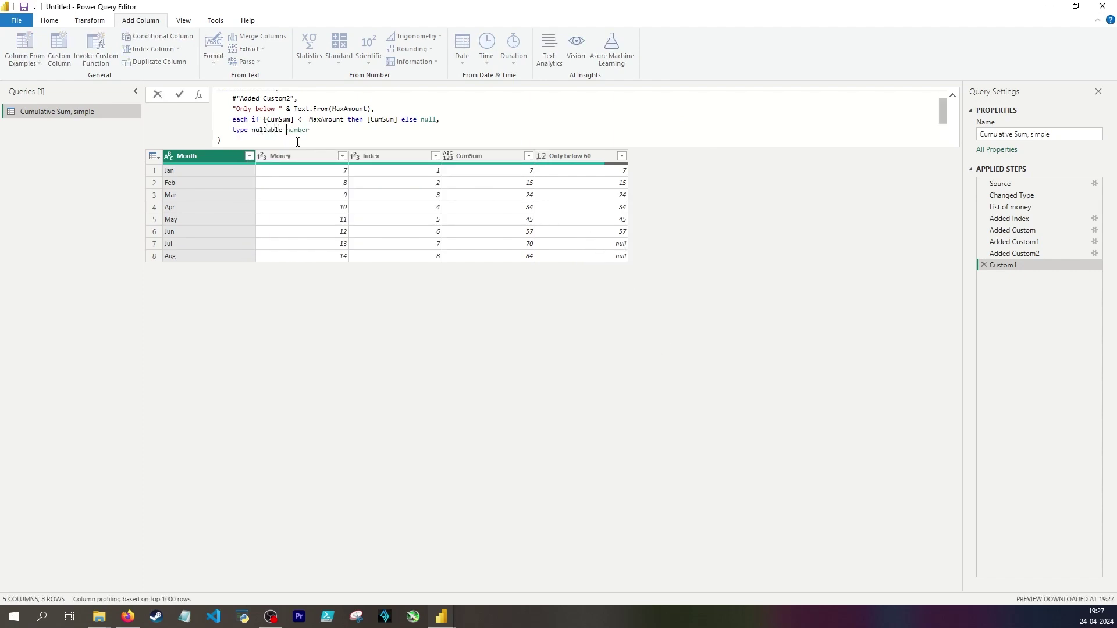
{"action": "key", "text": "Return"}
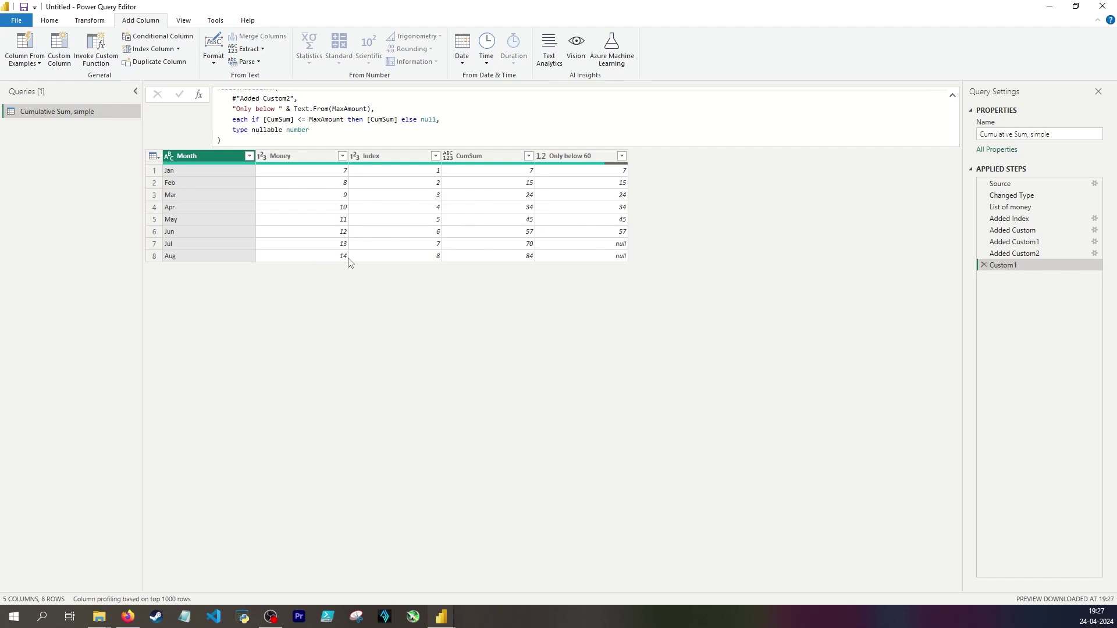
- Filter Only below 60 to exclude null, leaving Jan through Jun
{"action": "left_click", "coordinate": [622, 156]}
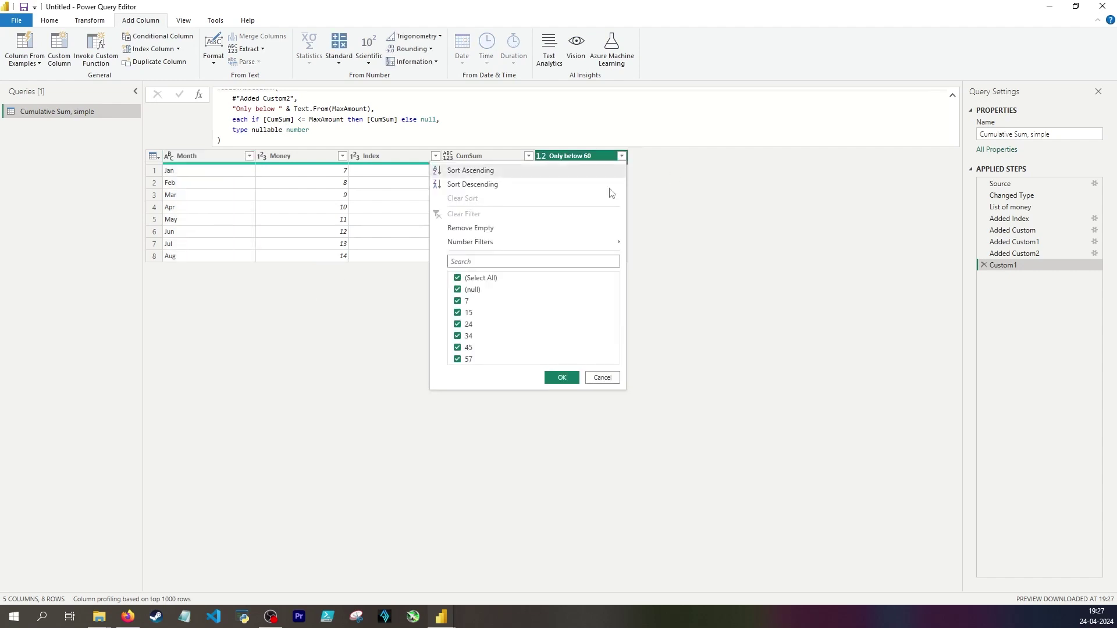
{"action": "left_click", "coordinate": [458, 291]}
{"action": "left_click", "coordinate": [561, 378]}
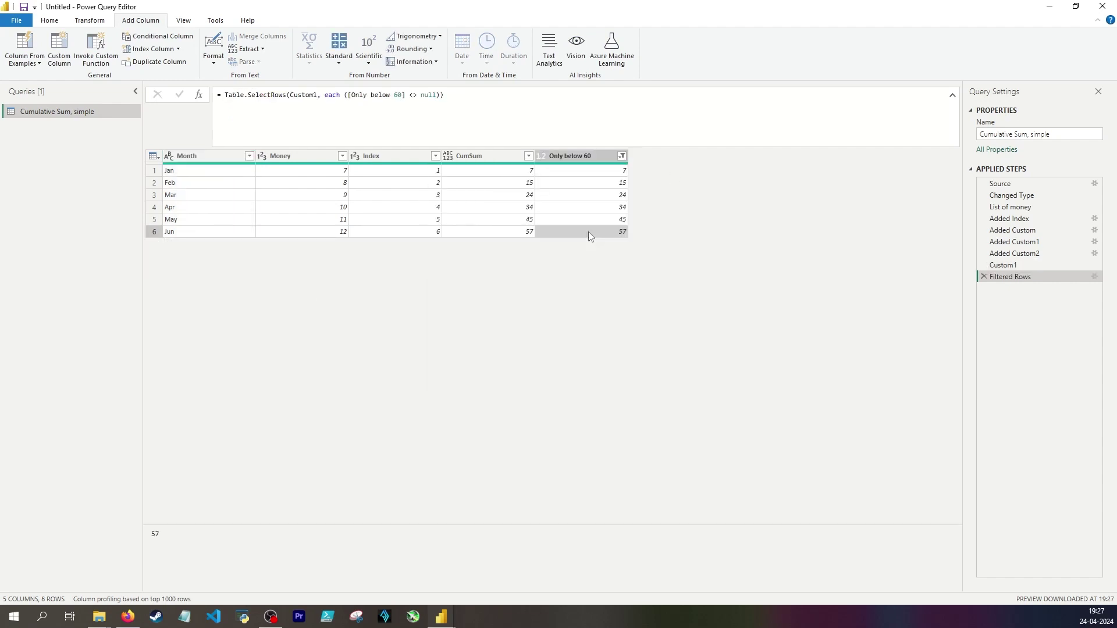
{"action": "left_click", "coordinate": [158, 233]}
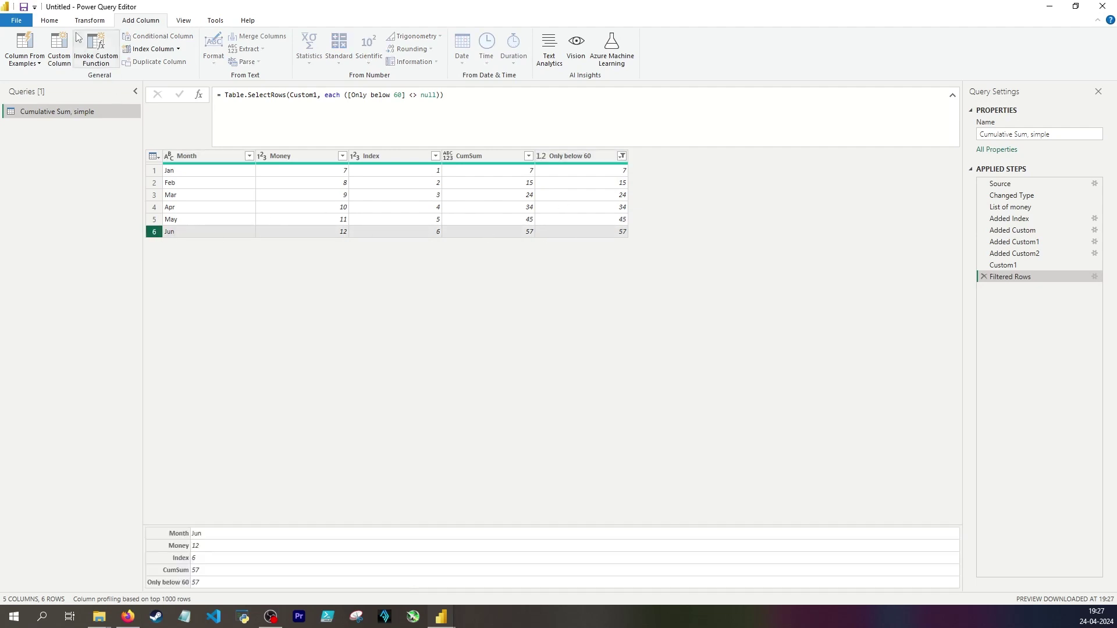
{"action": "scroll", "coordinate": [52, 27], "scroll_direction": "up", "scroll_amount": 1}
{"action": "scroll", "coordinate": [52, 28], "scroll_direction": "up", "scroll_amount": 1}
- Try keeping only the bottom 1 row, then delete that Kept Last Rows step
{"action": "left_click", "coordinate": [403, 60]}
{"action": "left_click", "coordinate": [421, 88]}
{"action": "type", "text": "1"}
{"action": "left_click", "coordinate": [667, 336]}
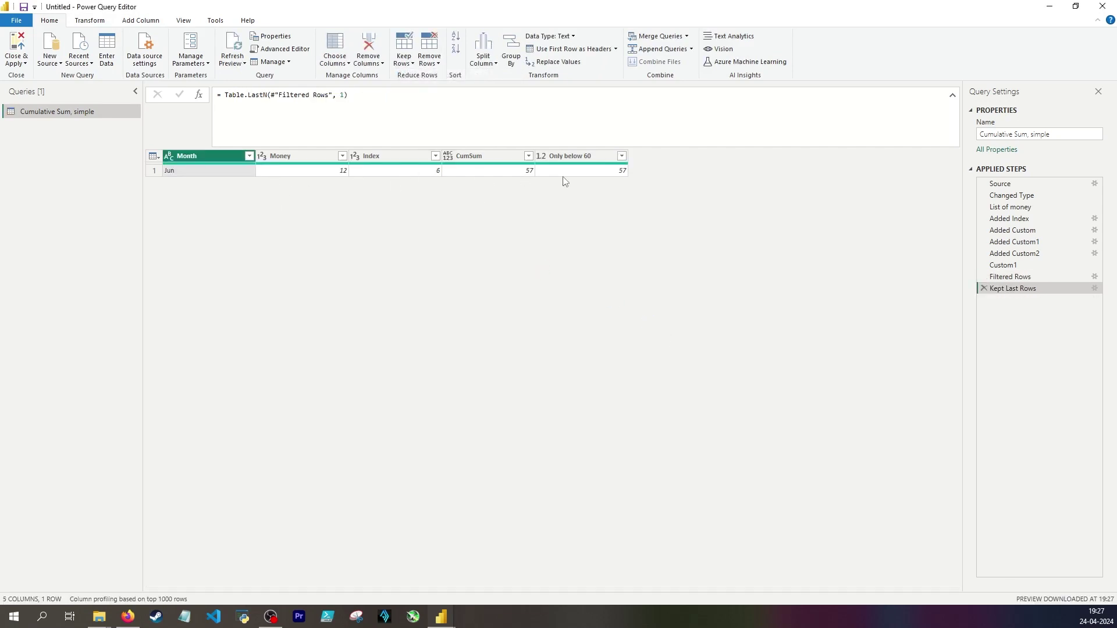
{"action": "left_click", "coordinate": [984, 289]}
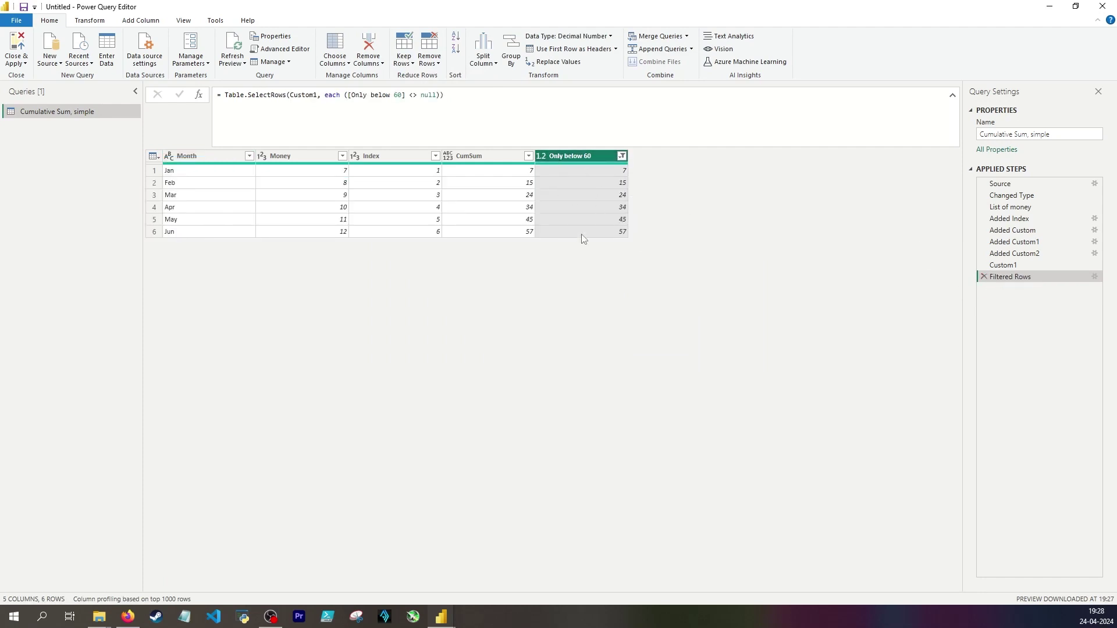
- Compare the Custom1 step's formula and null rows with the Filtered Rows result
{"action": "left_click", "coordinate": [1004, 264]}
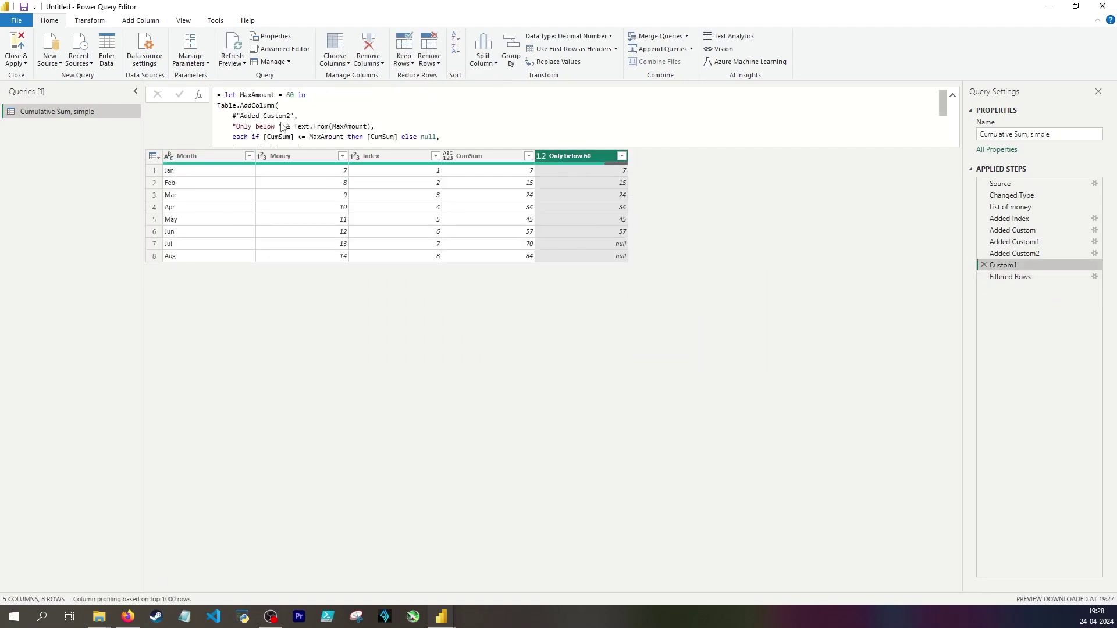
{"action": "left_click_drag", "start_coordinate": [217, 94], "coordinate": [472, 165]}
{"action": "left_click", "coordinate": [1010, 276]}
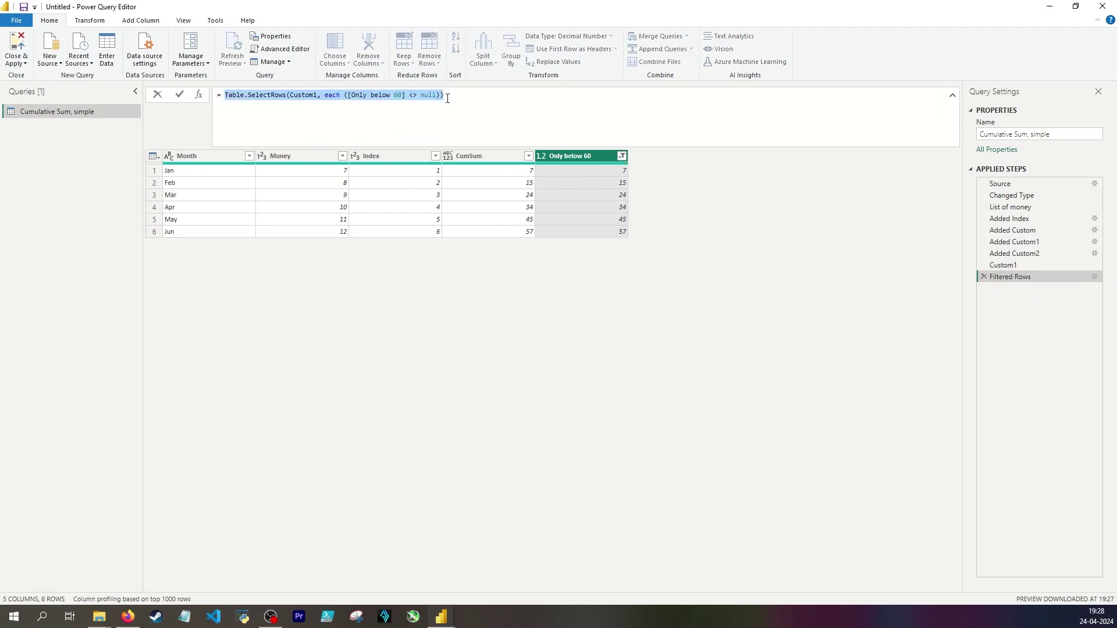
{"action": "left_click", "coordinate": [447, 97]}
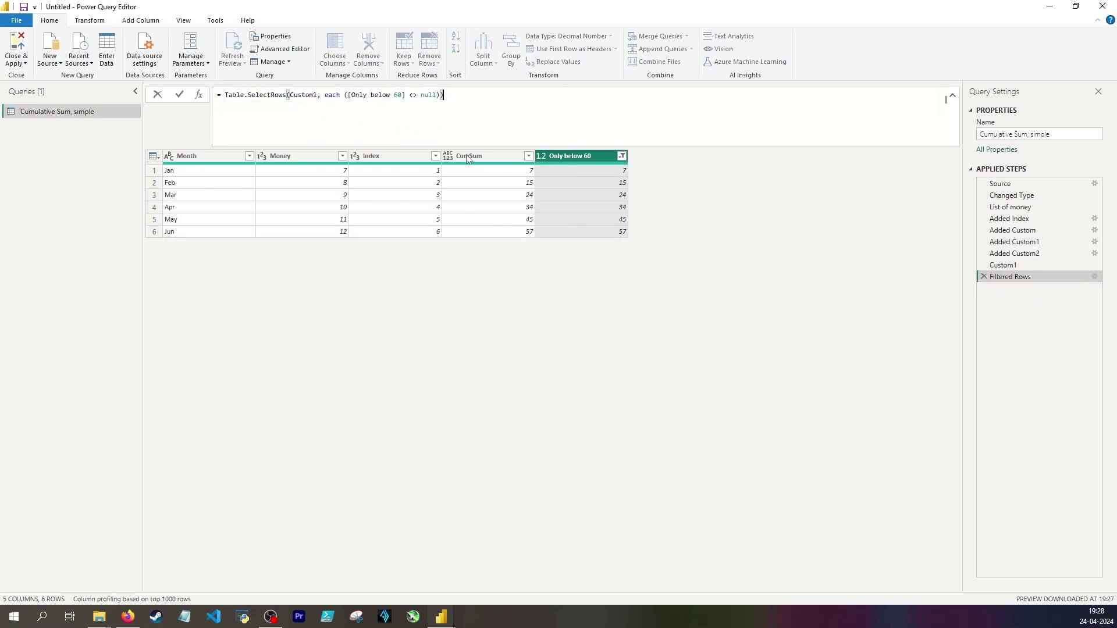
{"action": "mouse_move", "coordinate": [227, 94]}
{"action": "left_click", "coordinate": [1048, 265]}
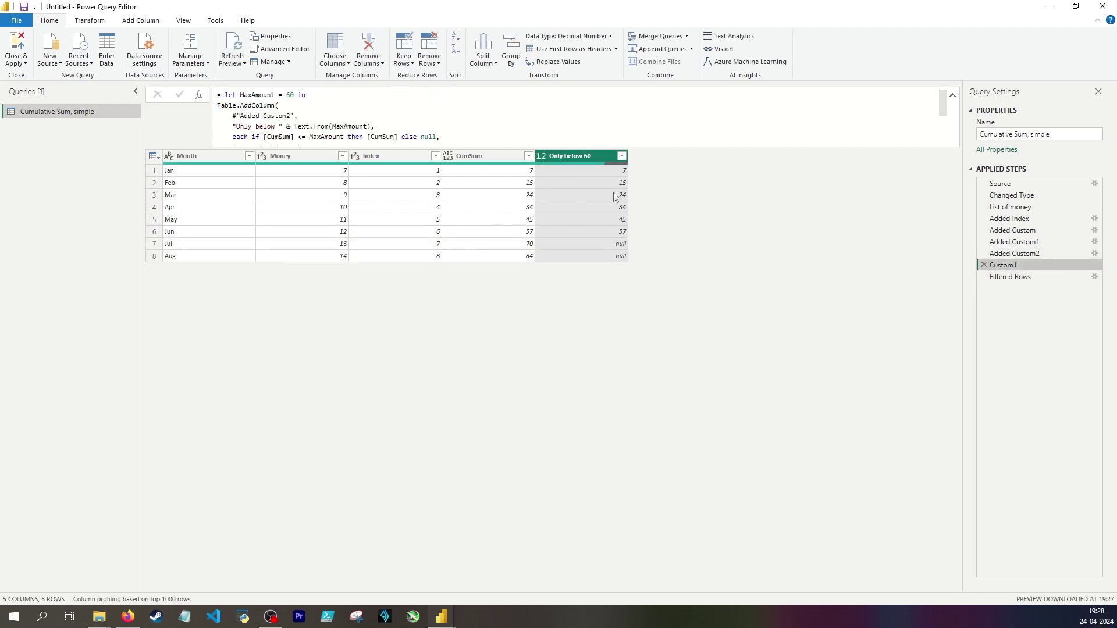
{"action": "left_click", "coordinate": [1012, 277]}
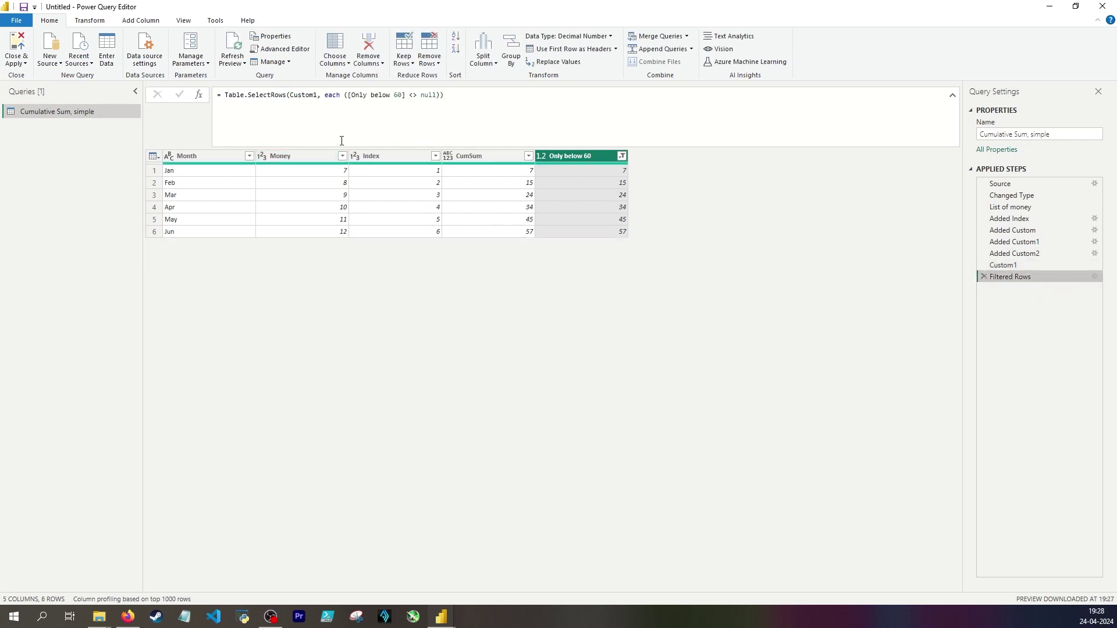
- Write a new step: let MaxAmount = 60 in Table.SelectRows(#"Added Custom2", each [CumSum] <= MaxAmount)
{"action": "left_click", "coordinate": [198, 94]}
{"action": "left_click_drag", "start_coordinate": [287, 95], "coordinate": [224, 95]}
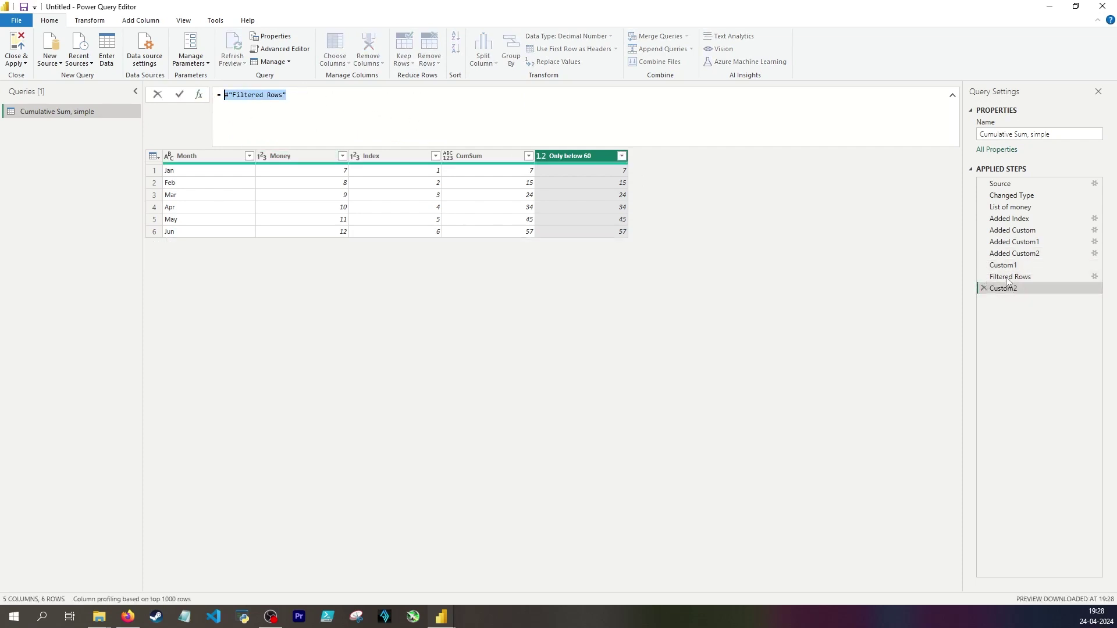
{"action": "type", "text": "let "}
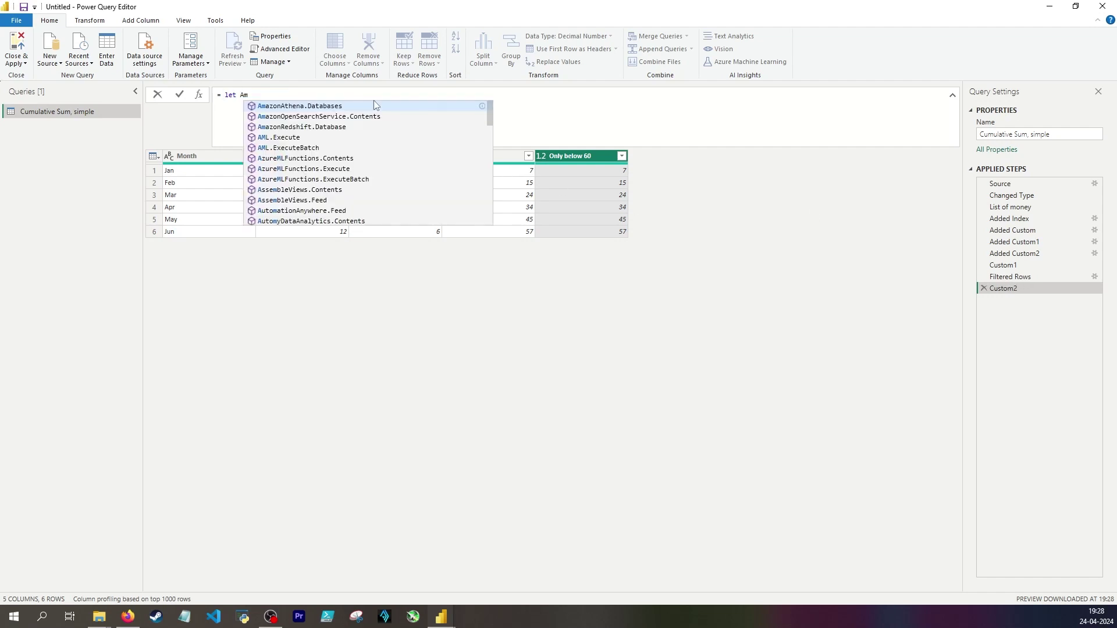
{"action": "type", "text": "MaxAmount = 60 in"}
{"action": "key", "text": "shift+Return"}
{"action": "type", "text": "tablesel"}
{"action": "type", "text": "r"}
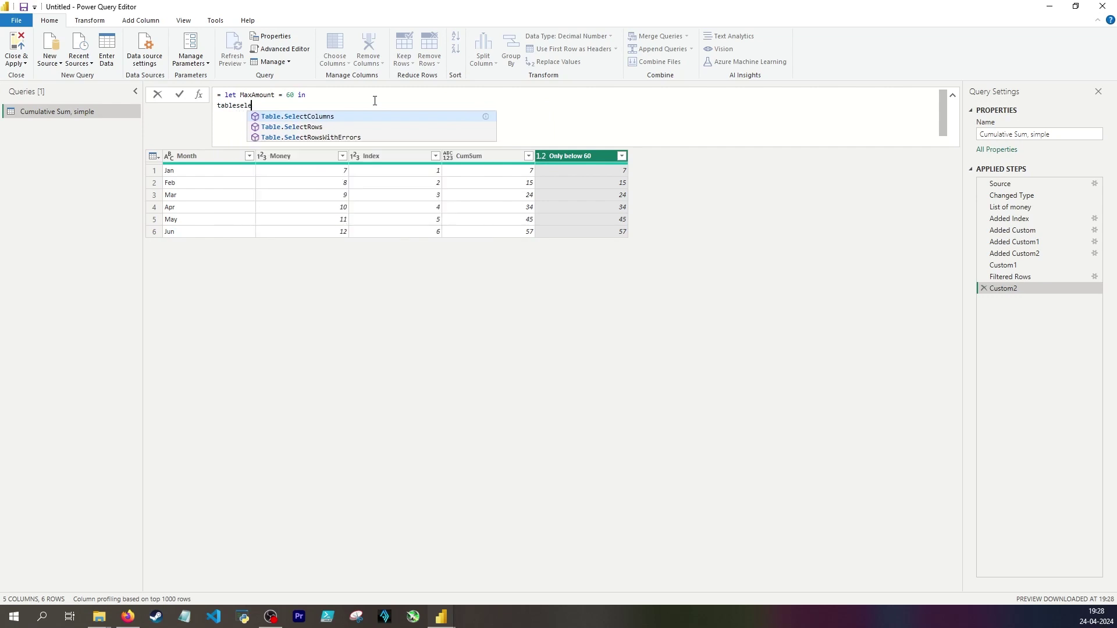
{"action": "key", "text": "Tab"}
{"action": "type", "text": "("}
{"action": "key", "text": "shift+Return"}
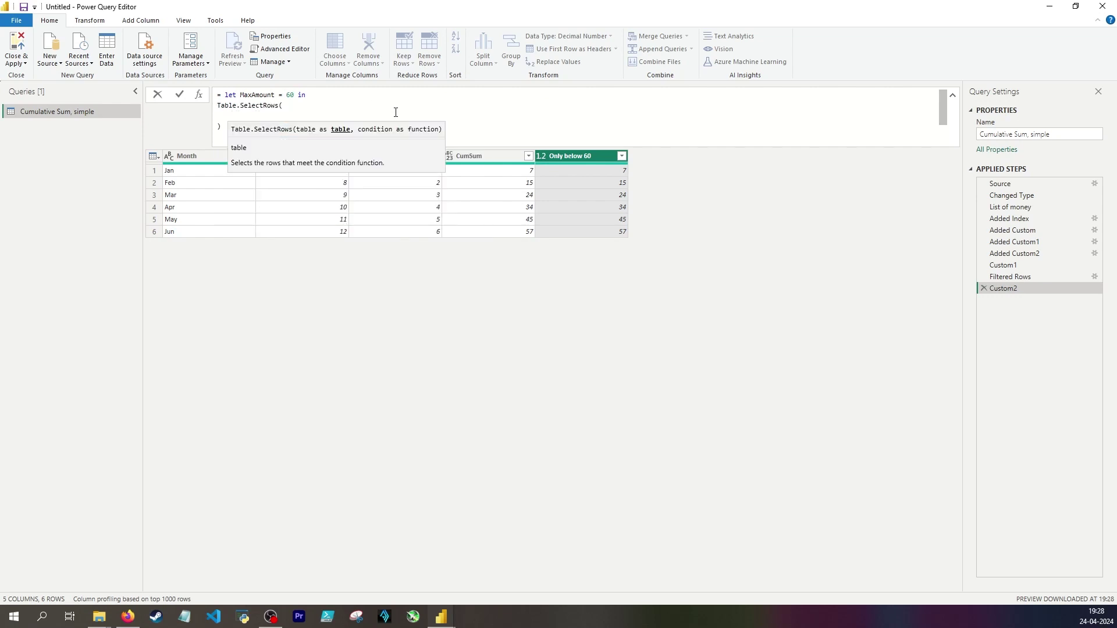
{"action": "type", "text": "adde"}
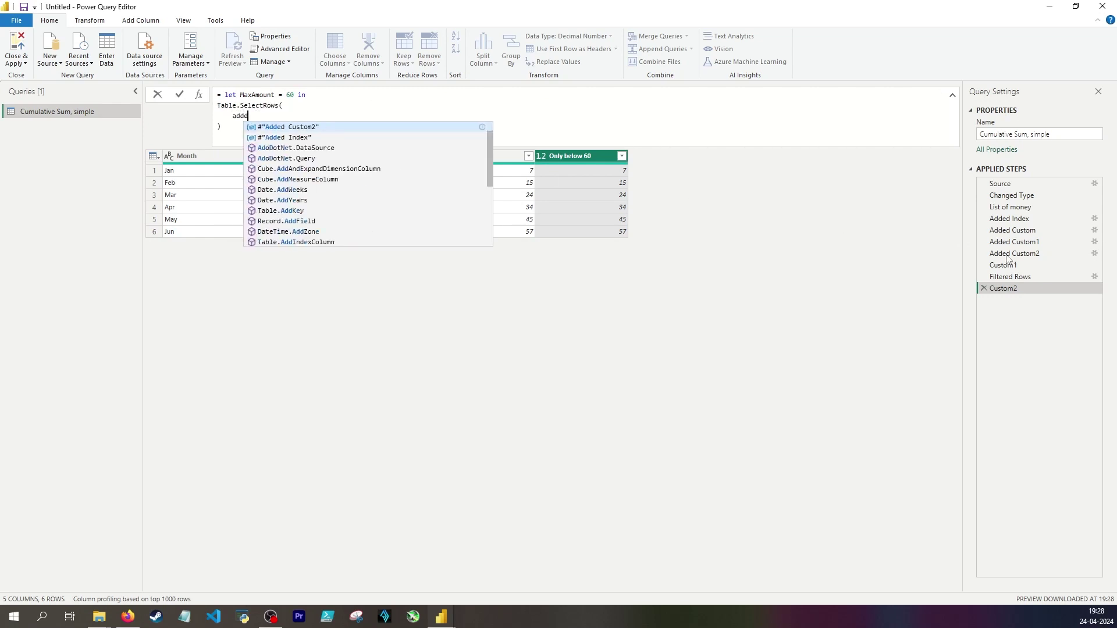
{"action": "type", "text": "d"}
{"action": "key", "text": "Tab"}
{"action": "type", "text": ","}
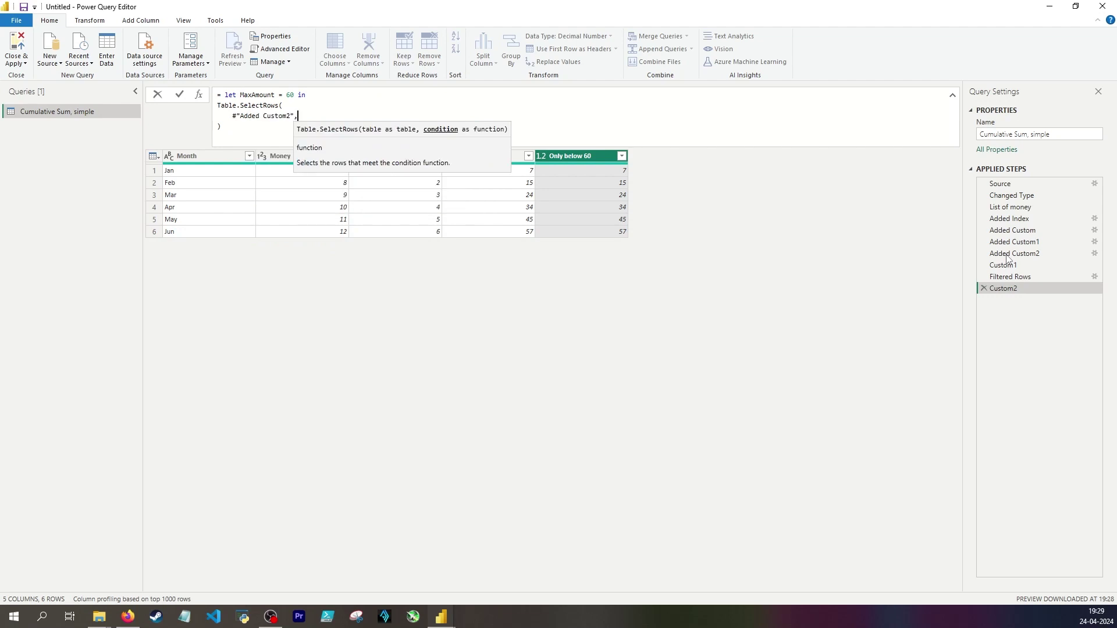
{"action": "key", "text": "shift+Return"}
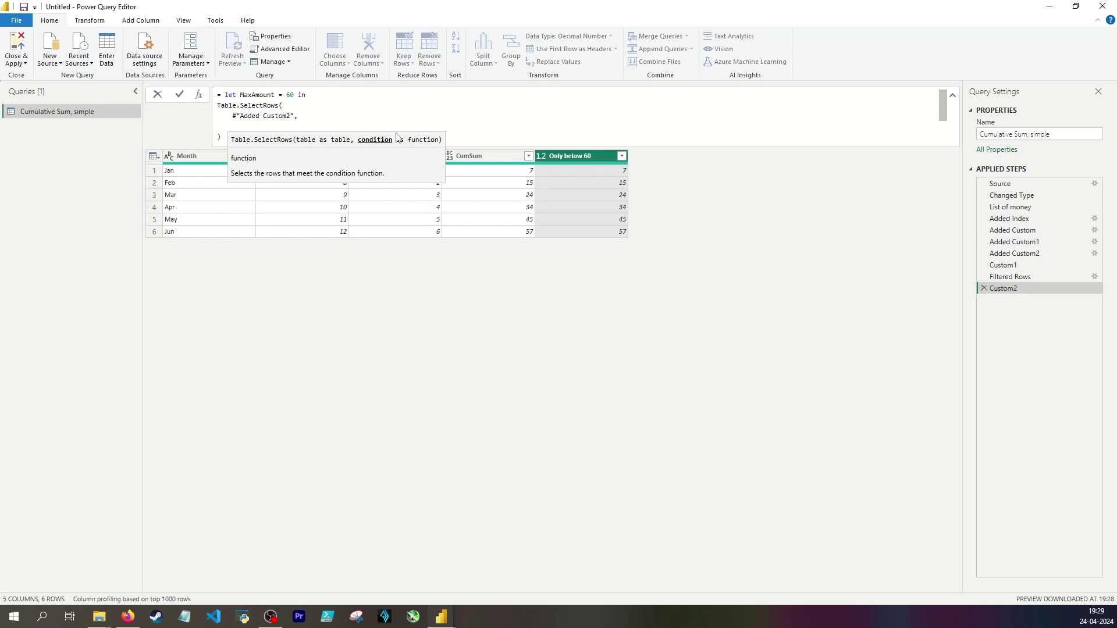
{"action": "type", "text": "each [Cum"}
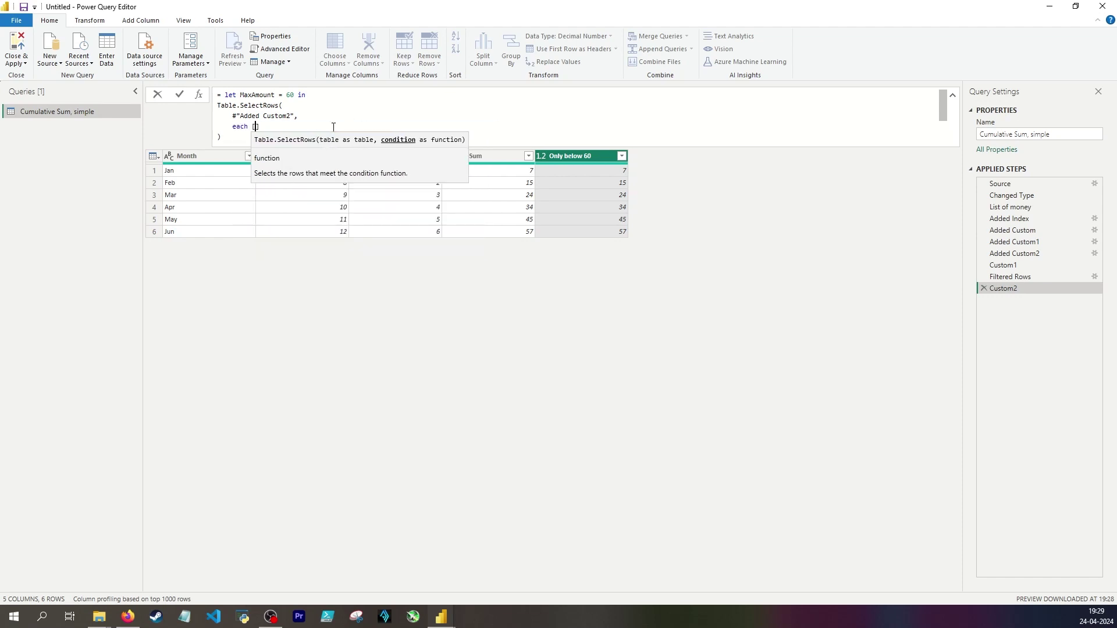
{"action": "type", "text": "Sum] "}
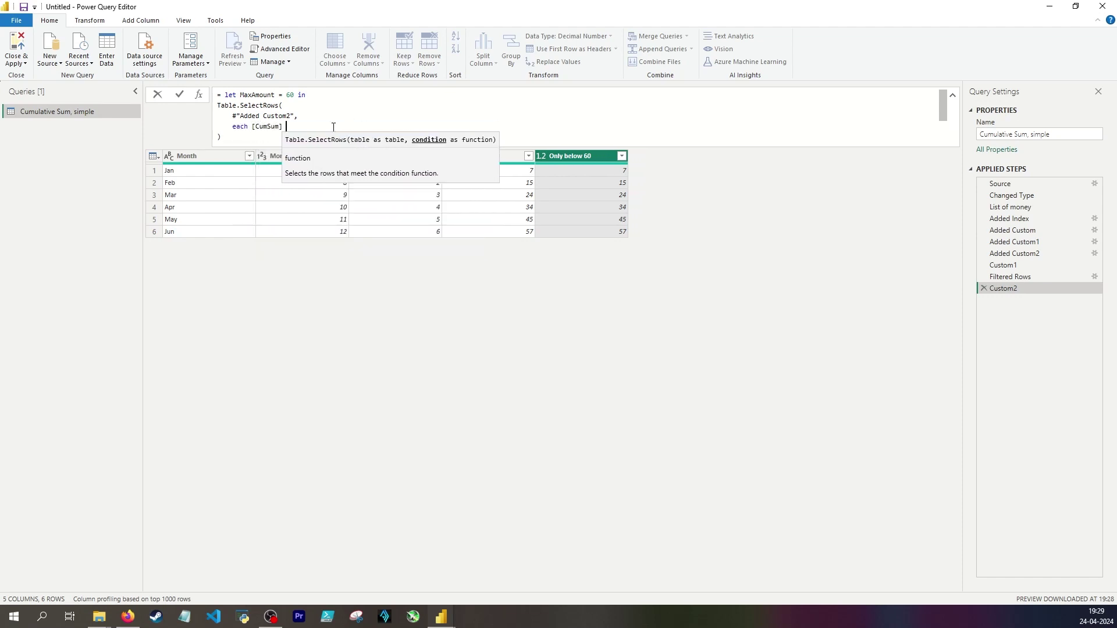
{"action": "type", "text": "<= "}
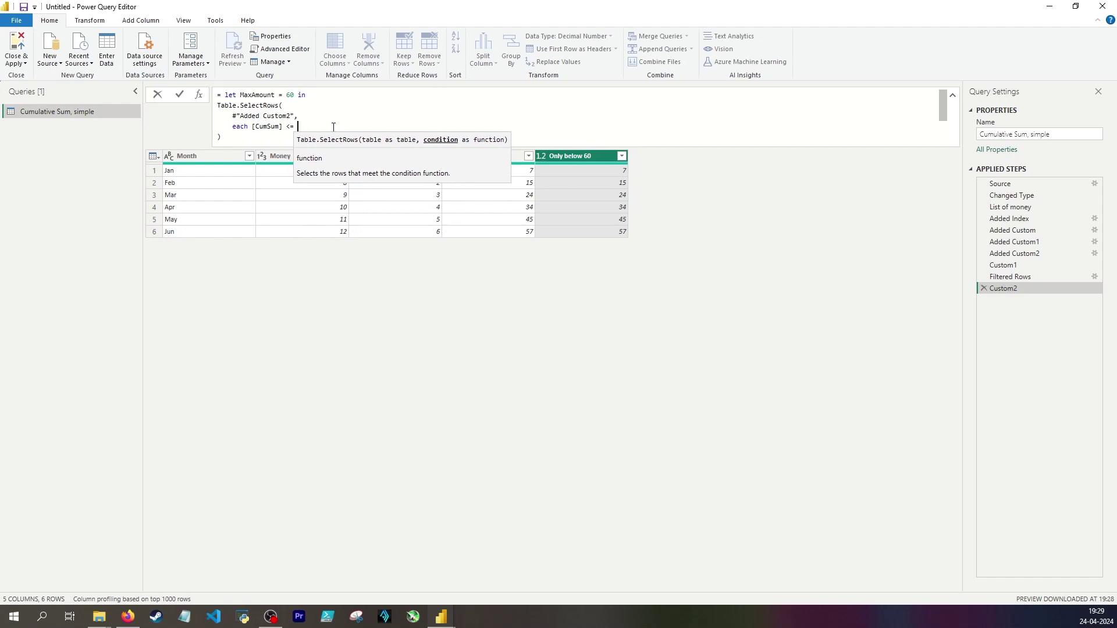
{"action": "type", "text": "MaxAmount"}
- Compare the Custom2, Filtered Rows and Custom1 results, checking the null and 70 values in row 7
{"action": "left_click", "coordinate": [1011, 277]}
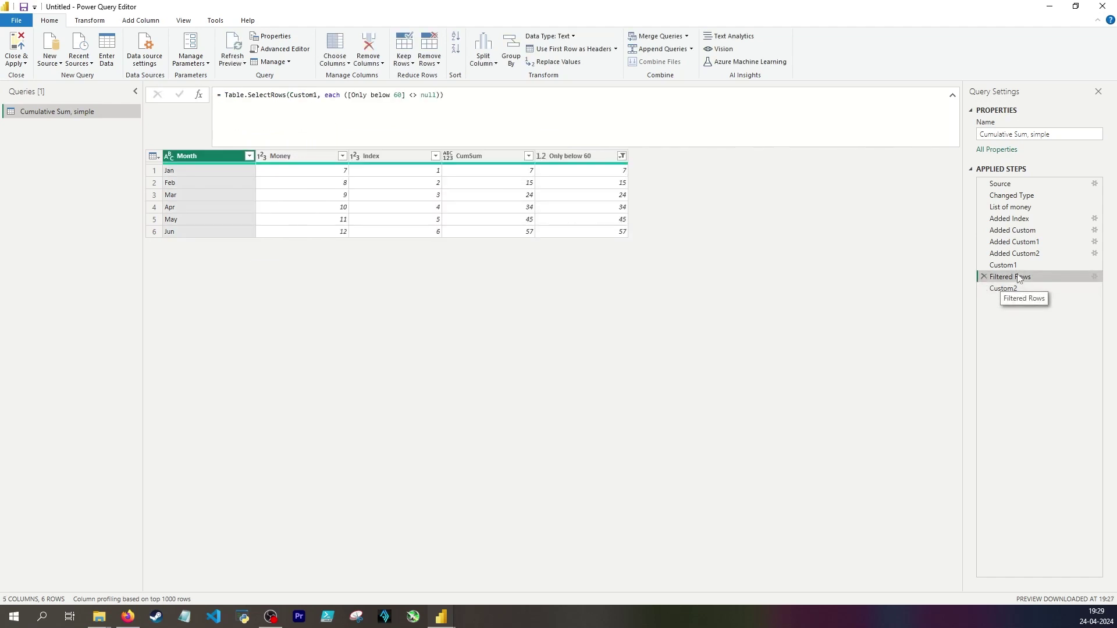
{"action": "left_click", "coordinate": [1027, 289]}
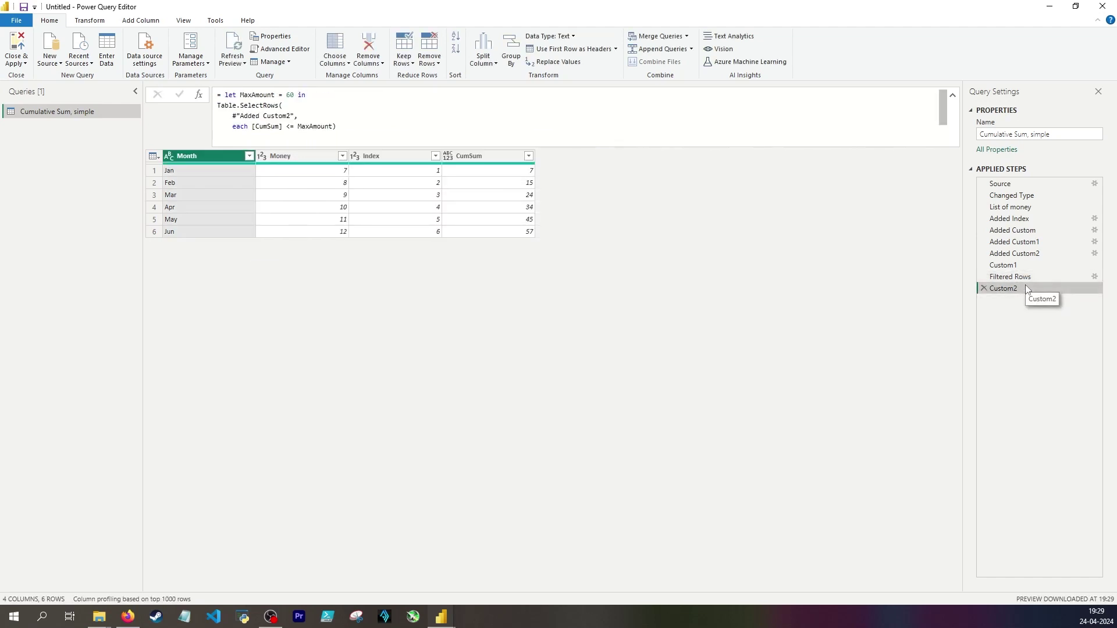
{"action": "left_click", "coordinate": [1024, 278]}
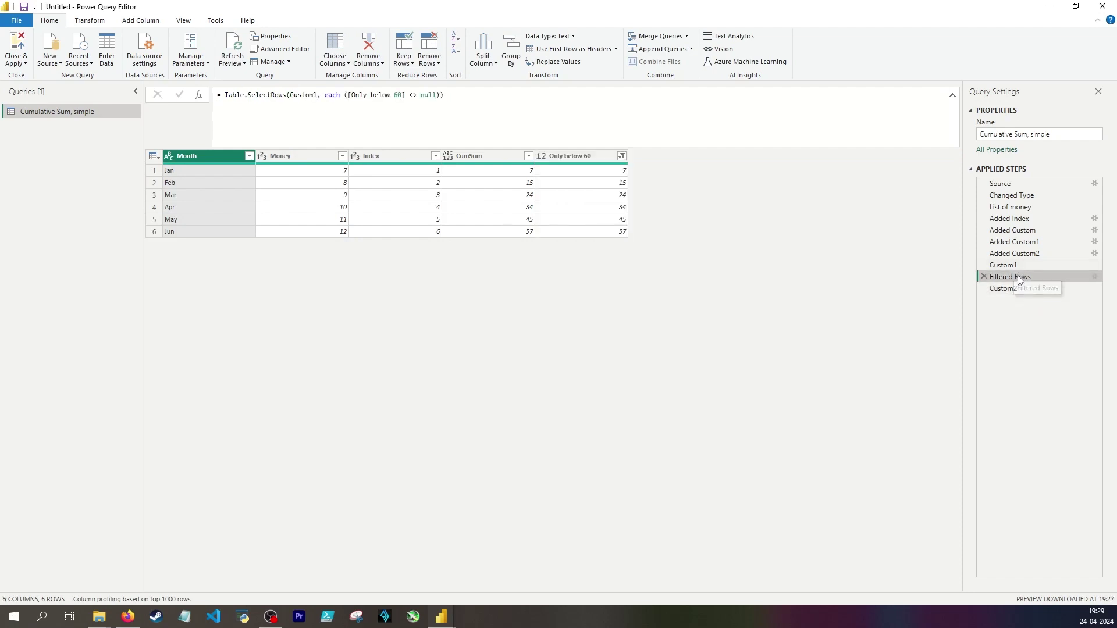
{"action": "left_click", "coordinate": [1016, 266]}
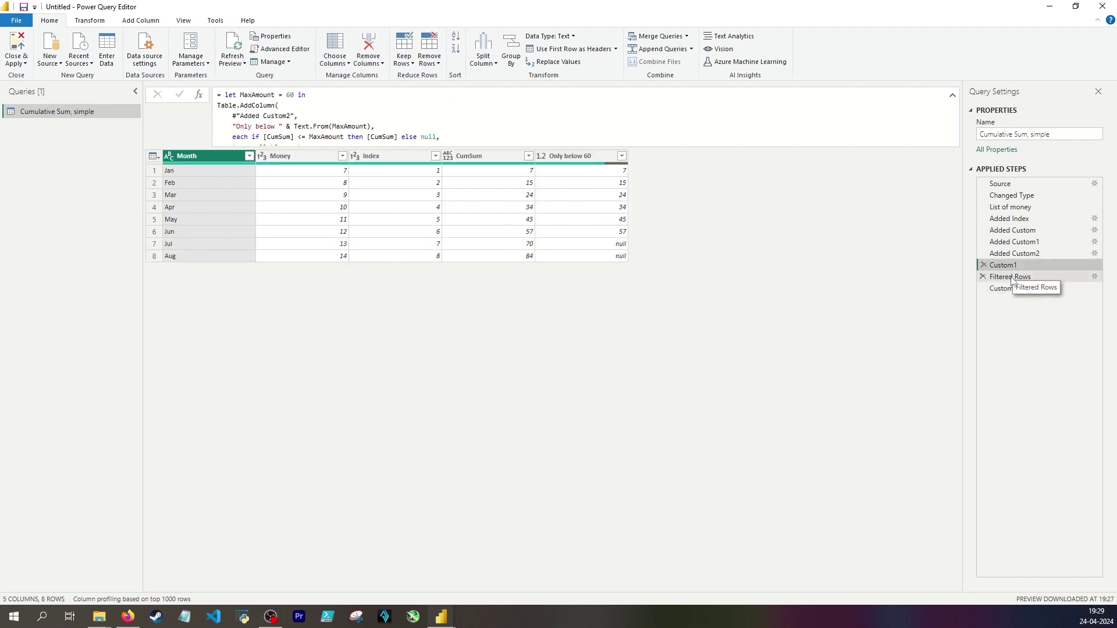
{"action": "left_click", "coordinate": [1010, 289]}
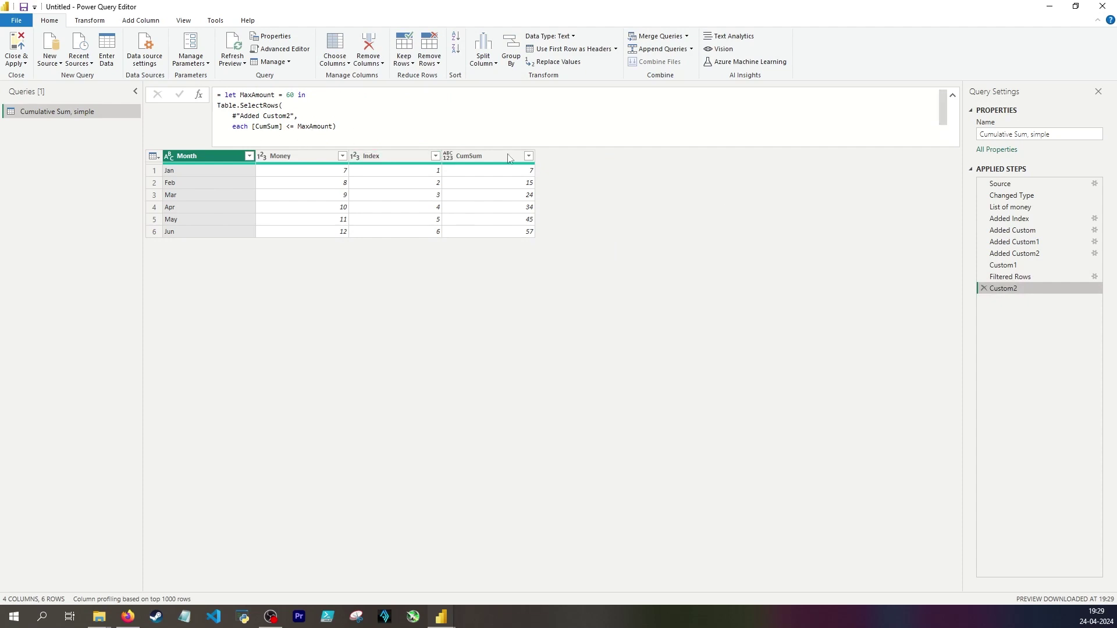
{"action": "left_click", "coordinate": [1034, 270]}
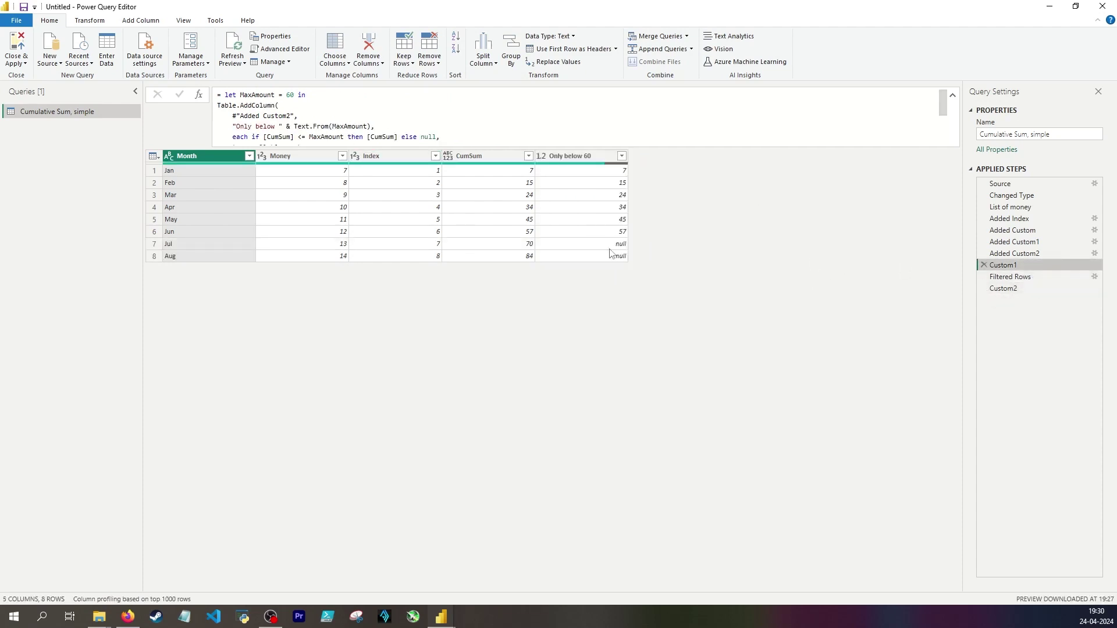
{"action": "left_click", "coordinate": [582, 244]}
{"action": "left_click", "coordinate": [501, 244]}
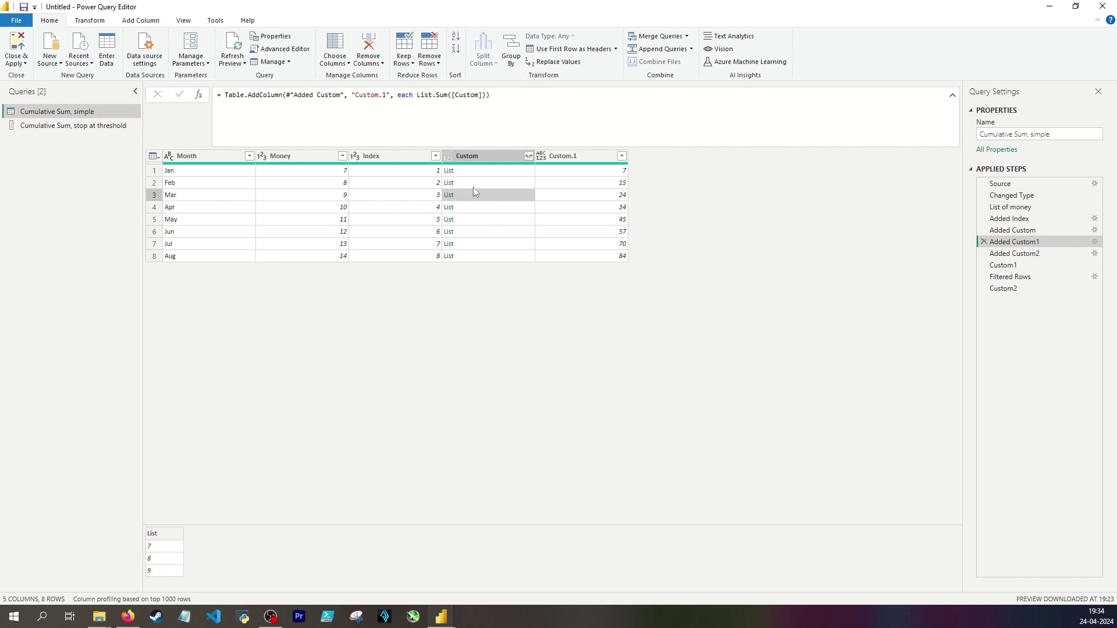
- Preview the row lists (7, 8) and running total 15, then switch to the Cumulative Sum, stop at threshold query
{"action": "key", "text": "Up"}
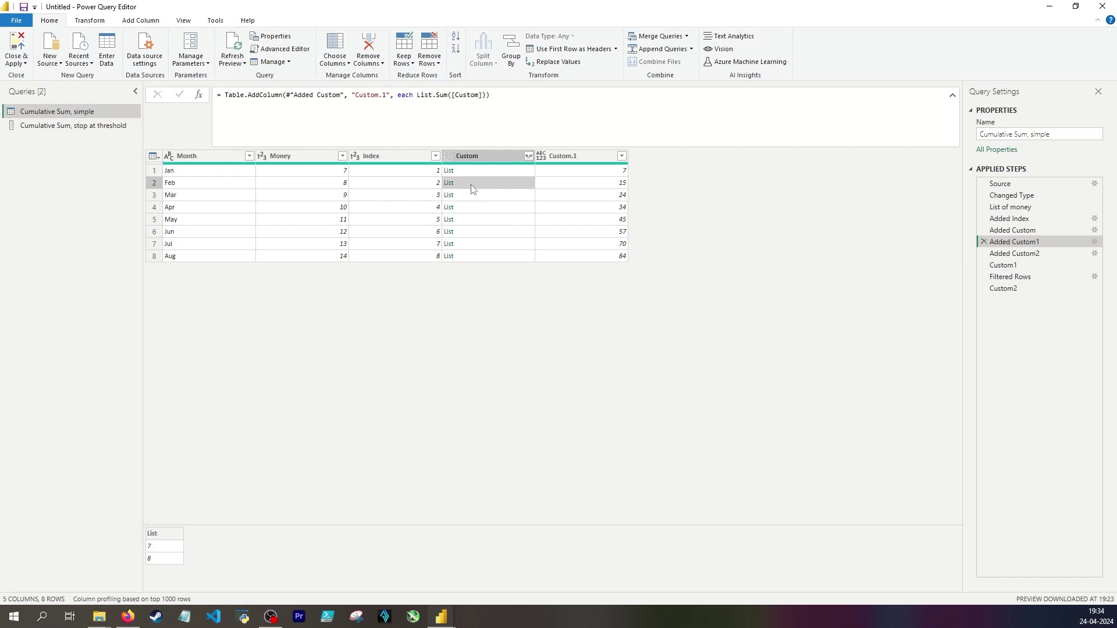
{"action": "left_click", "coordinate": [466, 197]}
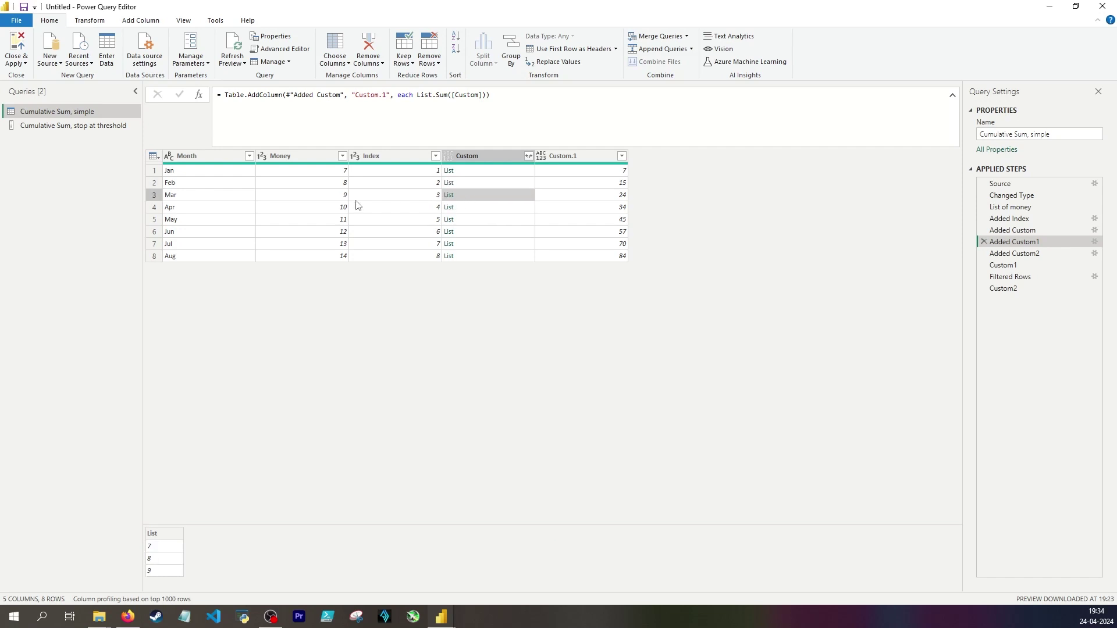
{"action": "left_click", "coordinate": [324, 200]}
{"action": "left_click", "coordinate": [469, 185]}
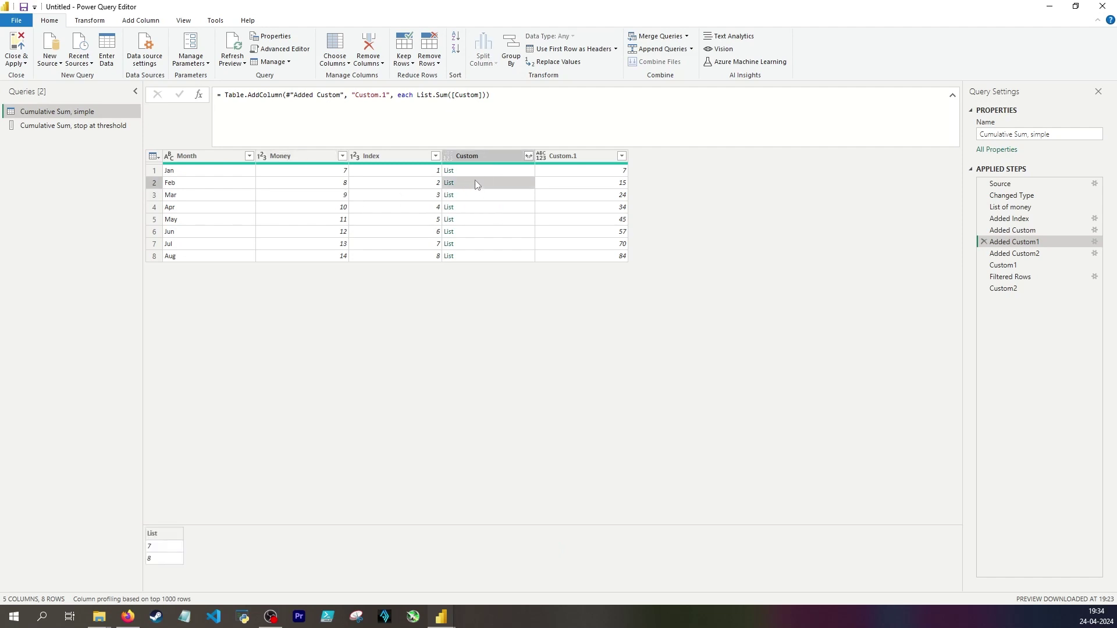
{"action": "left_click", "coordinate": [603, 184]}
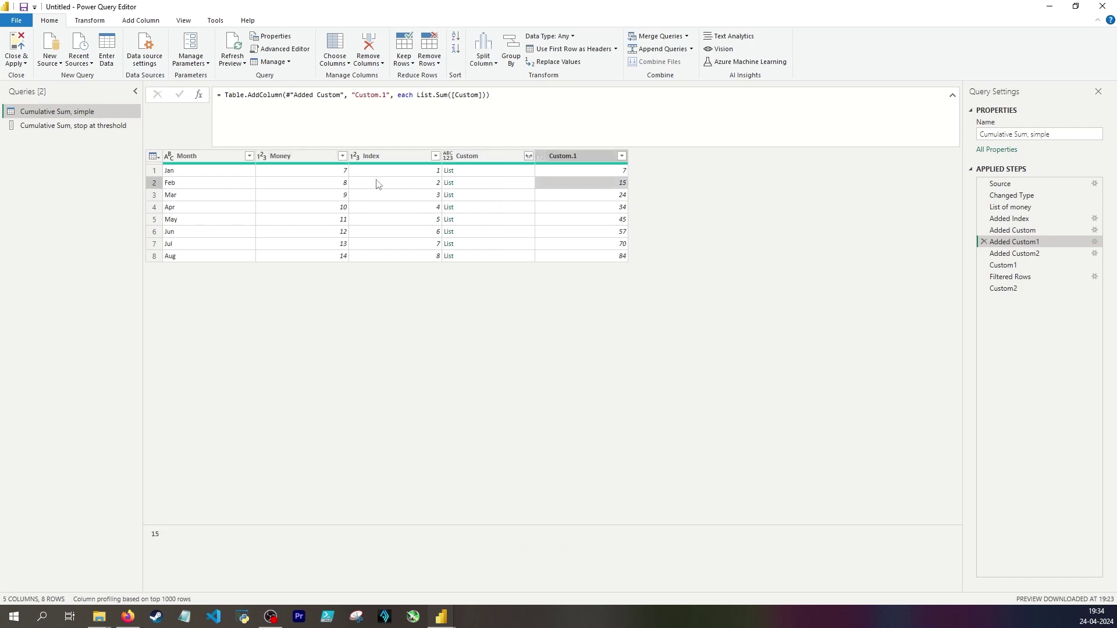
{"action": "left_click", "coordinate": [321, 201]}
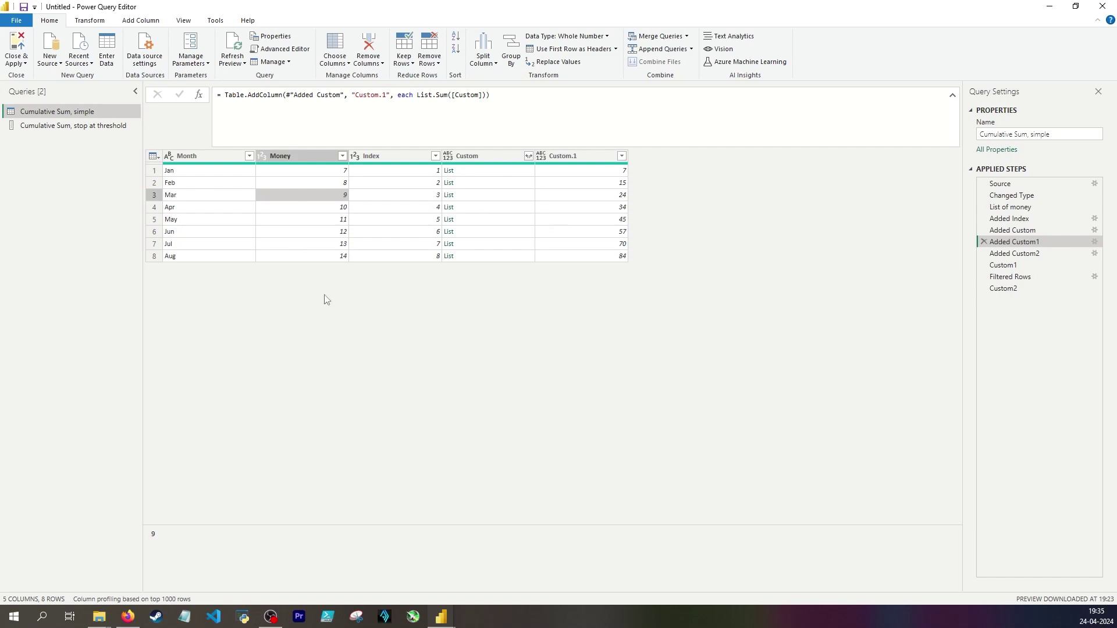
{"action": "left_click", "coordinate": [599, 184]}
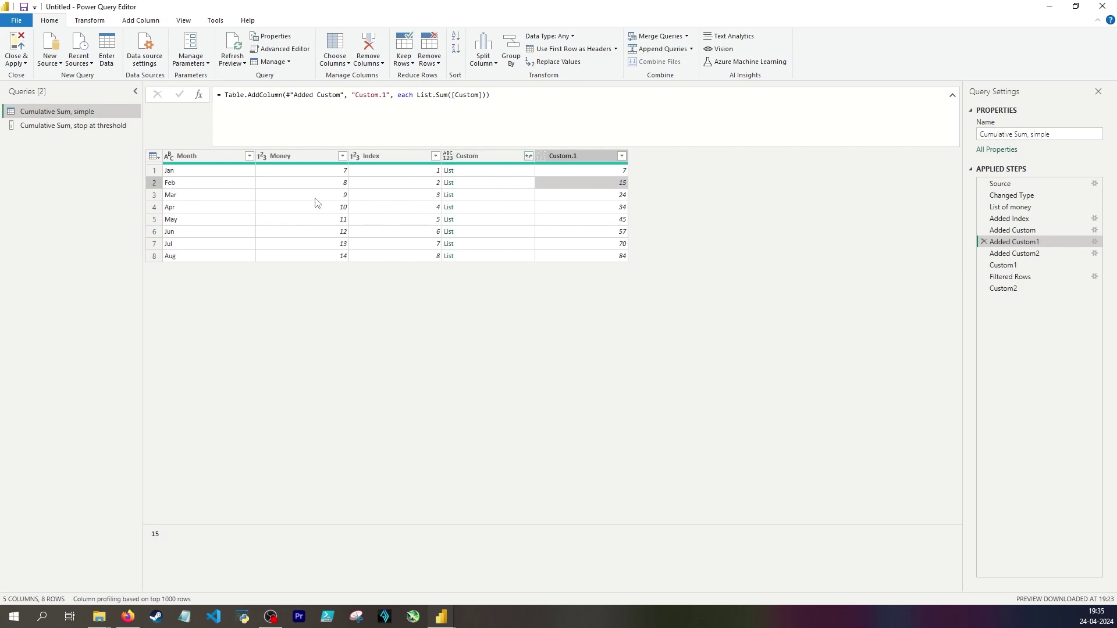
{"action": "left_click", "coordinate": [73, 126]}
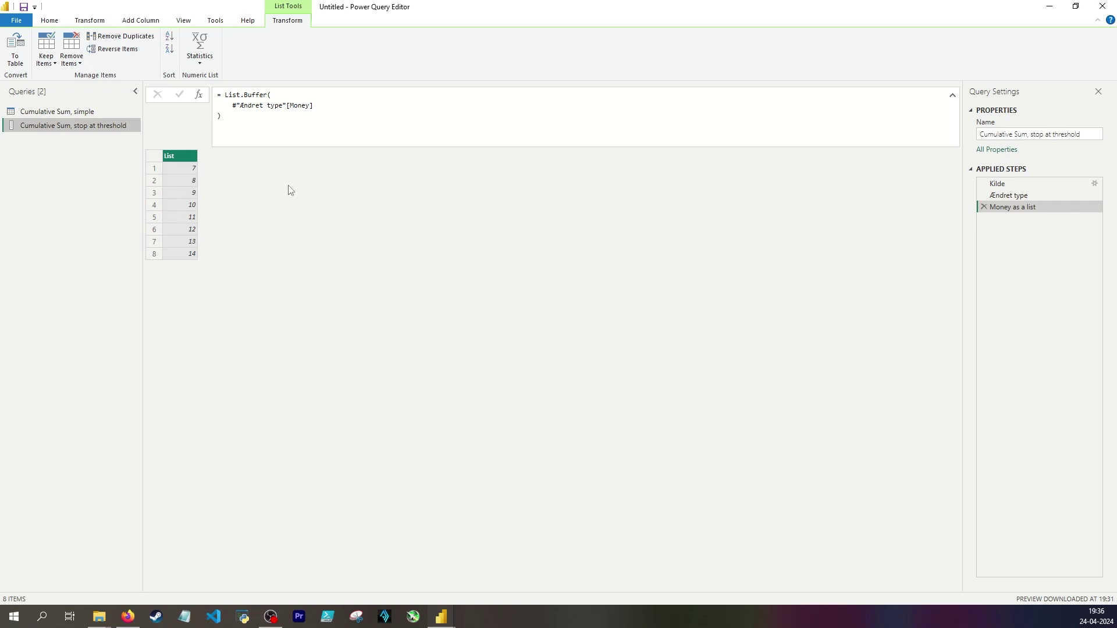
- Add a Custom1 step after Money as a list, which shows values 7 and 8, and select its formula
{"action": "left_click", "coordinate": [1024, 206]}
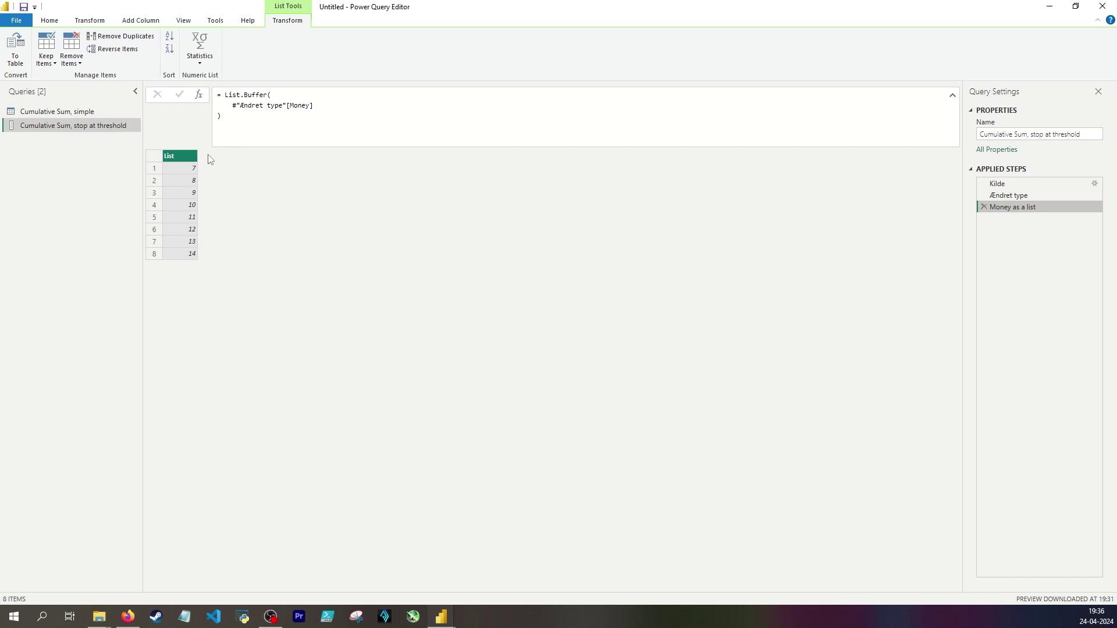
{"action": "left_click", "coordinate": [194, 169]}
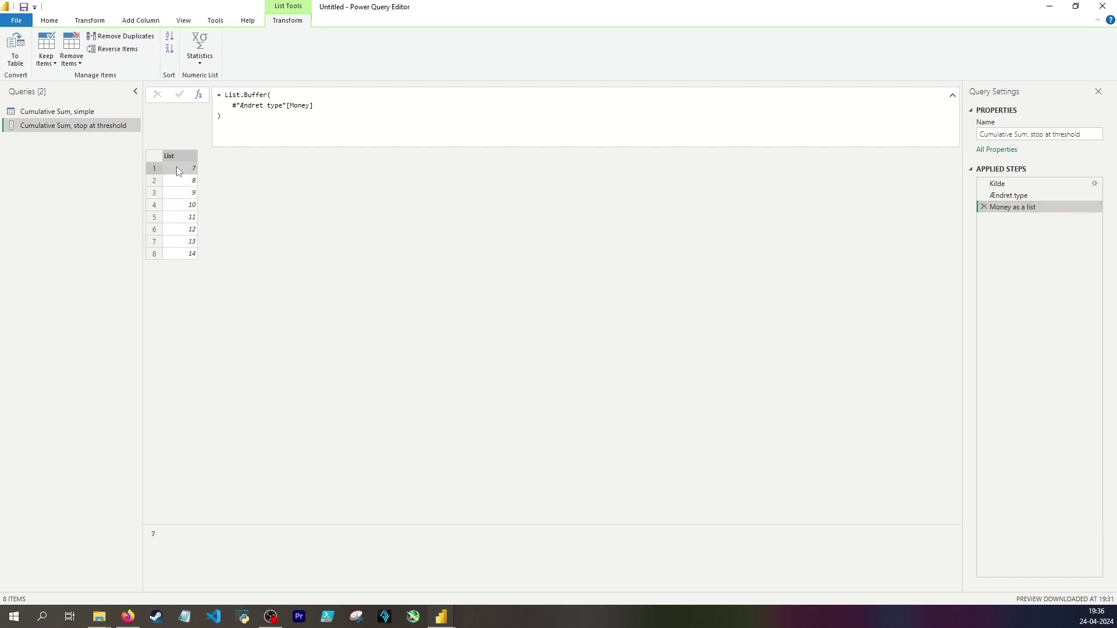
{"action": "left_click", "coordinate": [181, 183]}
{"action": "left_click", "coordinate": [199, 94]}
{"action": "left_click_drag", "start_coordinate": [294, 95], "coordinate": [227, 94]}
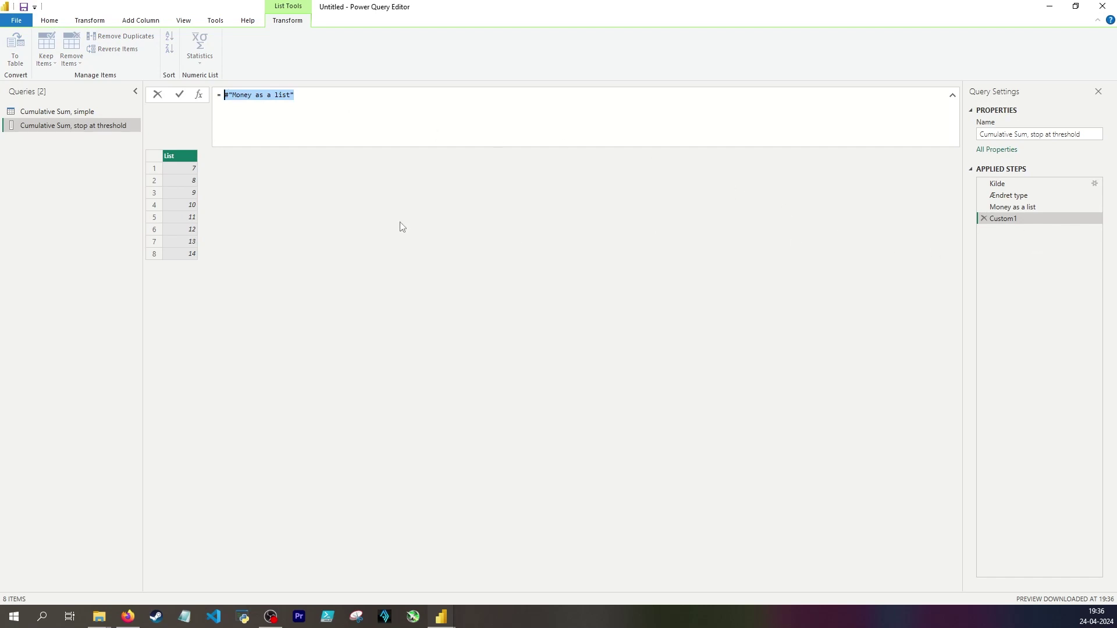
- Write 'let MaxAmount = 60 in List.Generate(' with initial value () => 1 and a start comment
{"action": "type", "text": "l"}
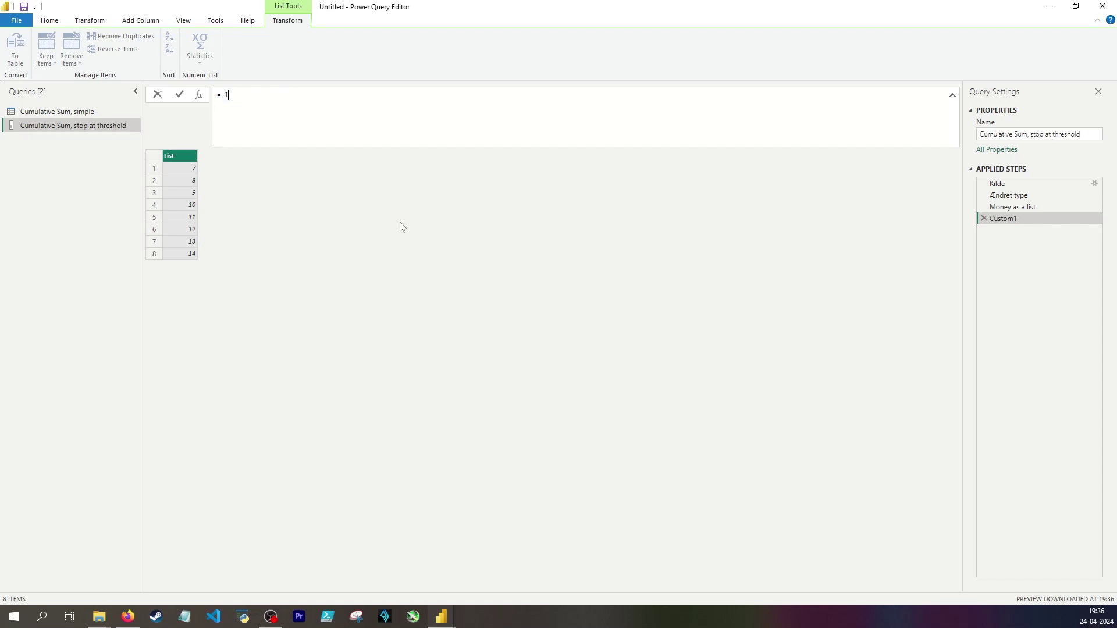
{"action": "type", "text": "et MaxAmount = 60 in"}
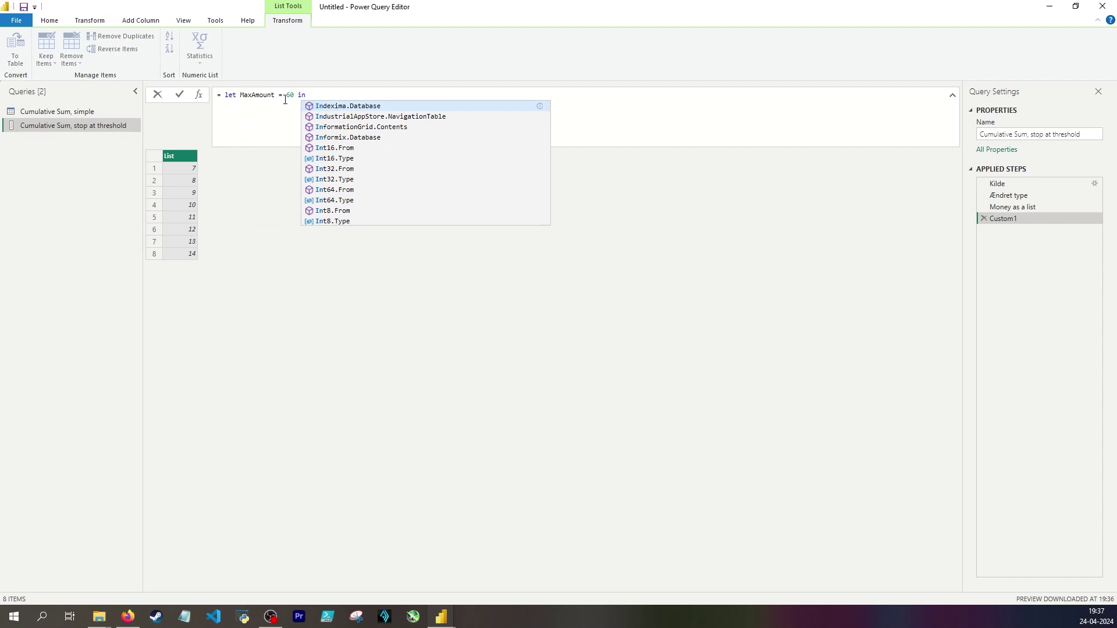
{"action": "key", "text": "shift+Return"}
{"action": "type", "text": "List.Generate("}
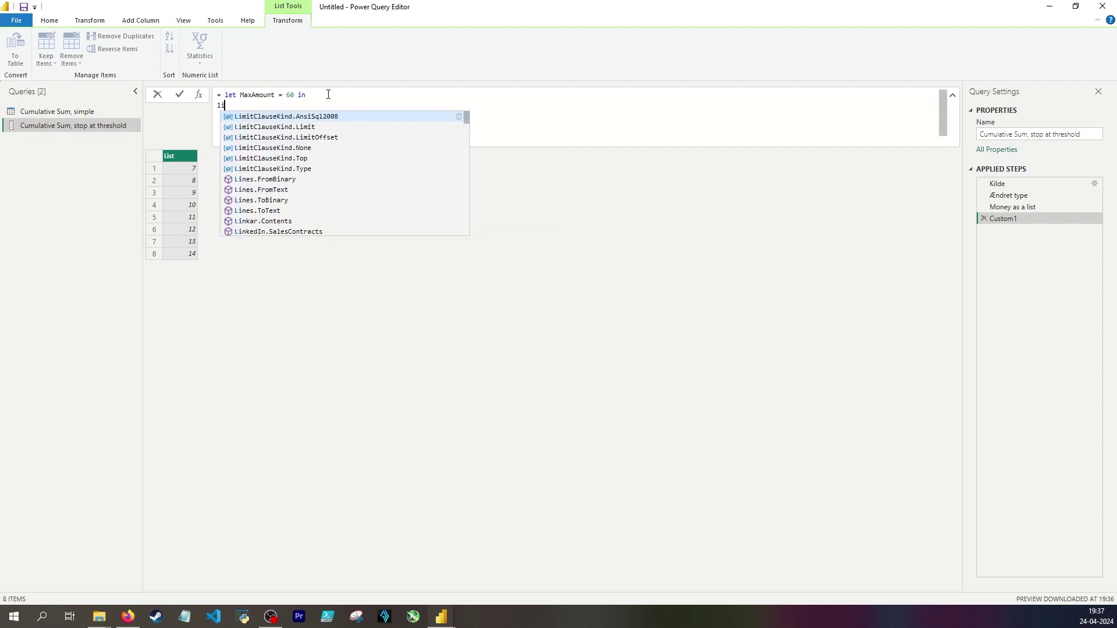
{"action": "key", "text": "shift+Return"}
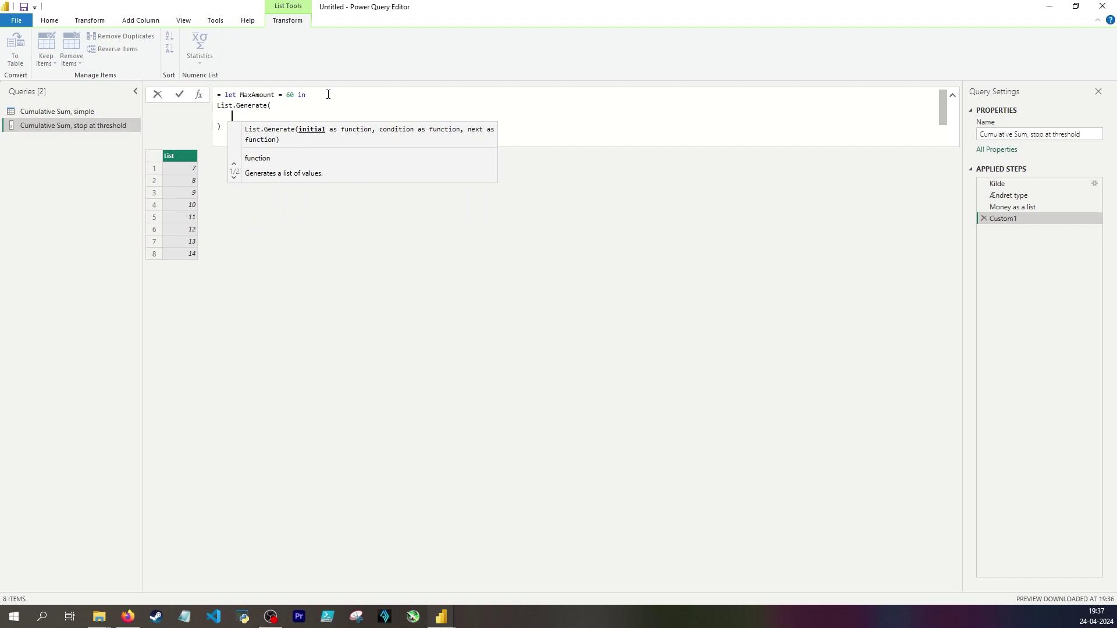
{"action": "type", "text": "() => 1"}
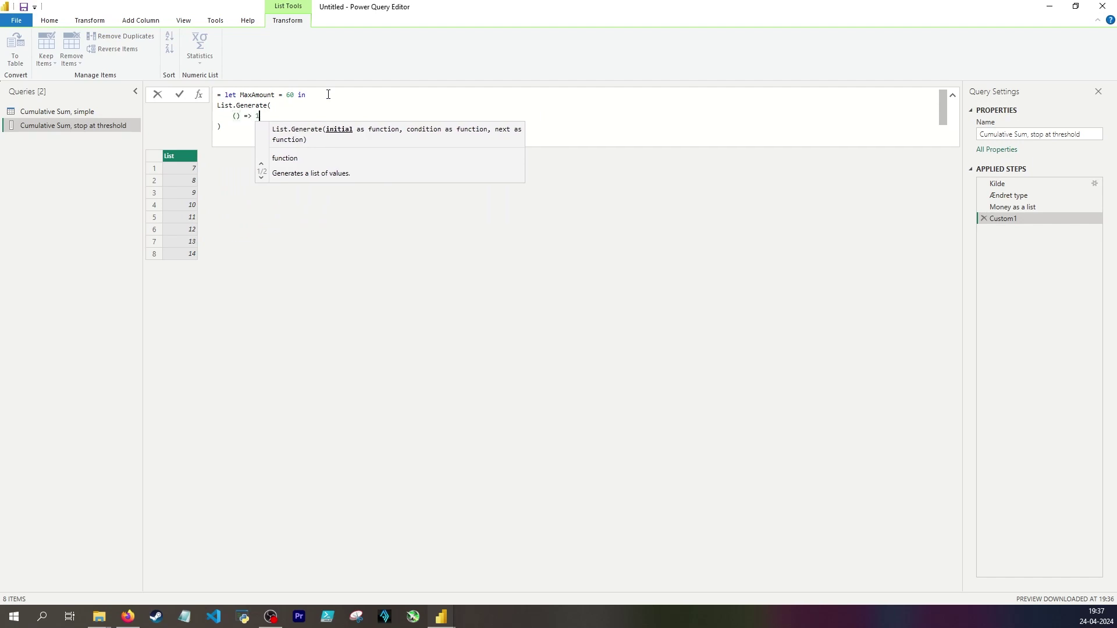
{"action": "type", "text": ","}
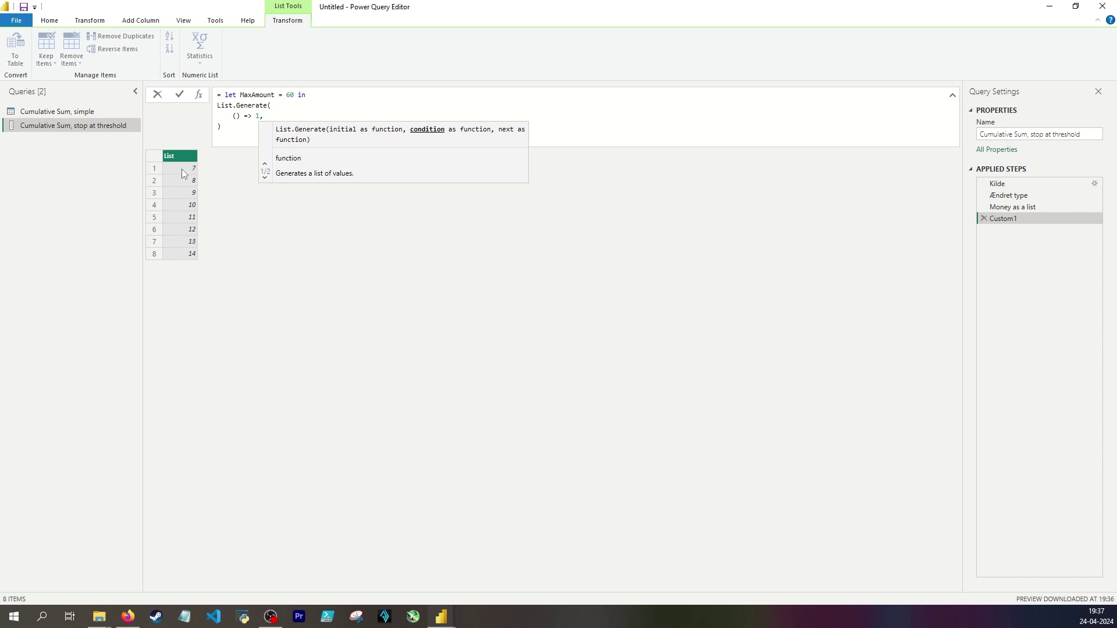
{"action": "type", "text": "//"}
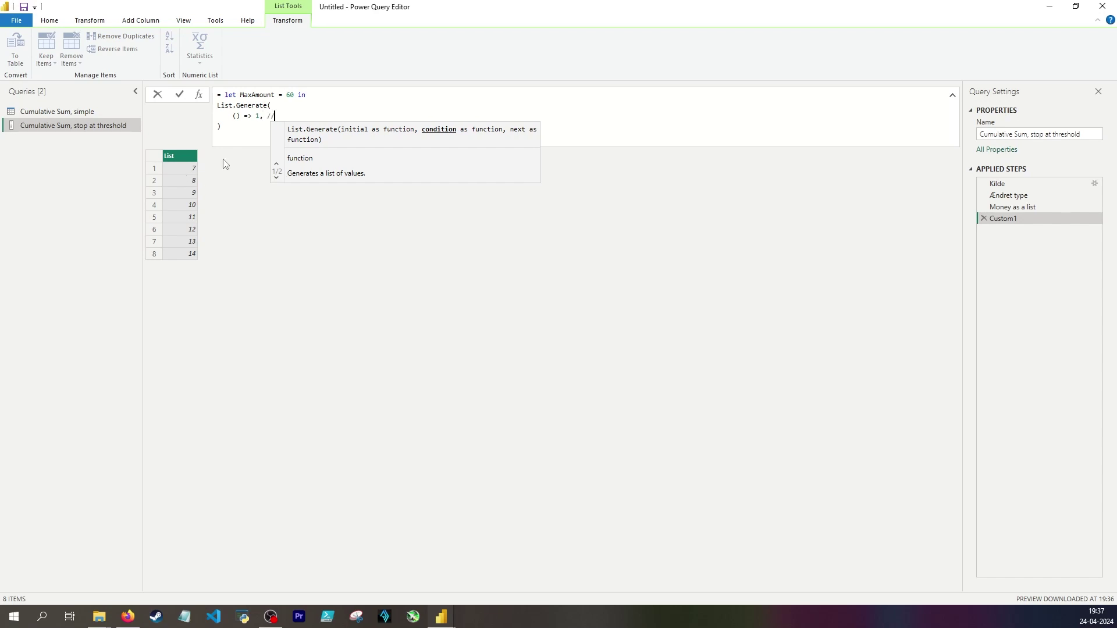
{"action": "type", "text": " start"}
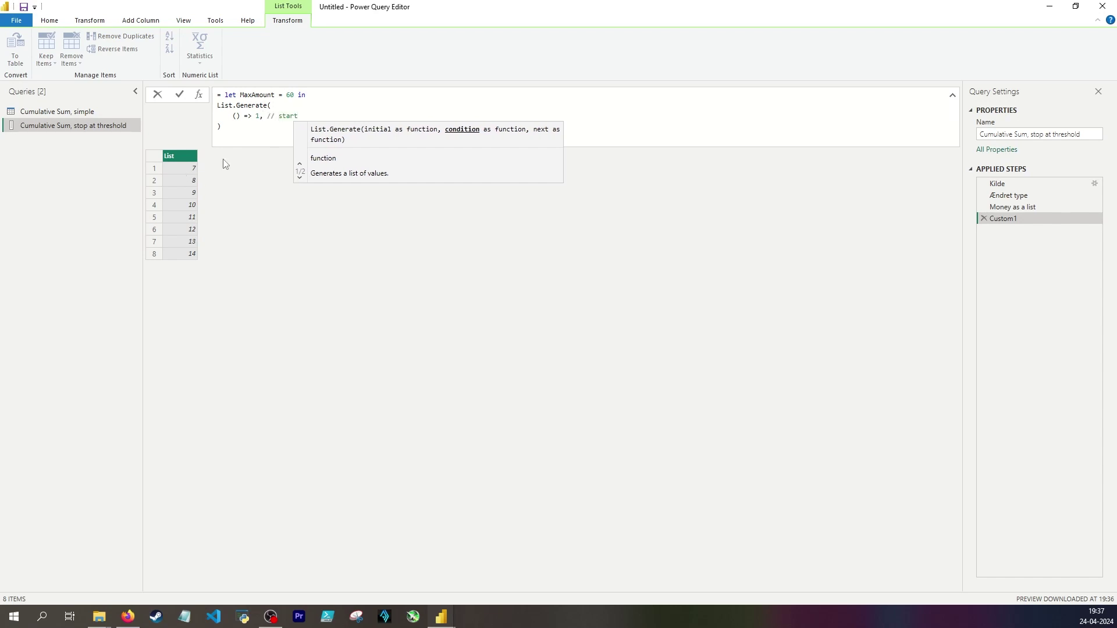
{"action": "type", "text": " with first item of list,"}
{"action": "key", "text": "shift+Return"}
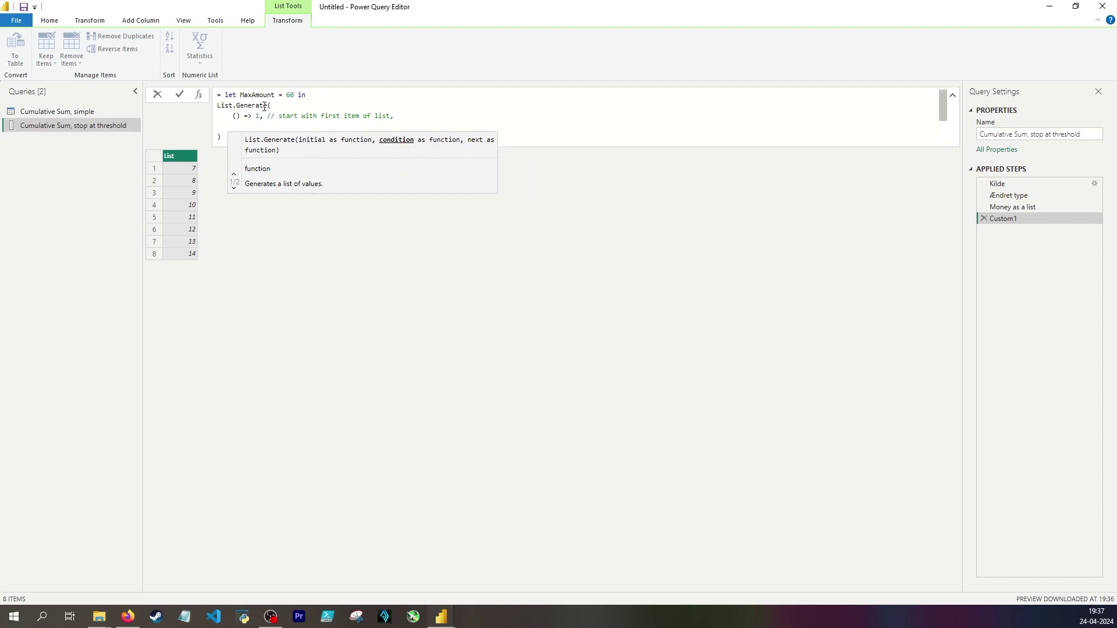
- Add the condition each List.Sum(List.FirstN(#"Money as a list", ...)) on new lines
{"action": "mouse_move", "coordinate": [265, 107]}
{"action": "type", "text": "each "}
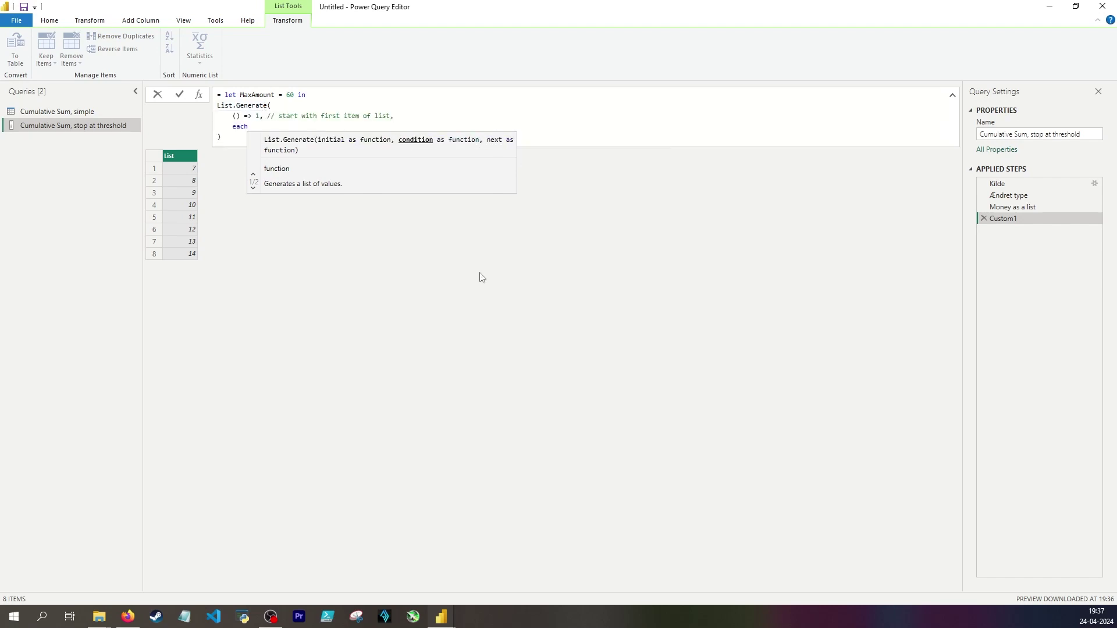
{"action": "type", "text": "List.Sum"}
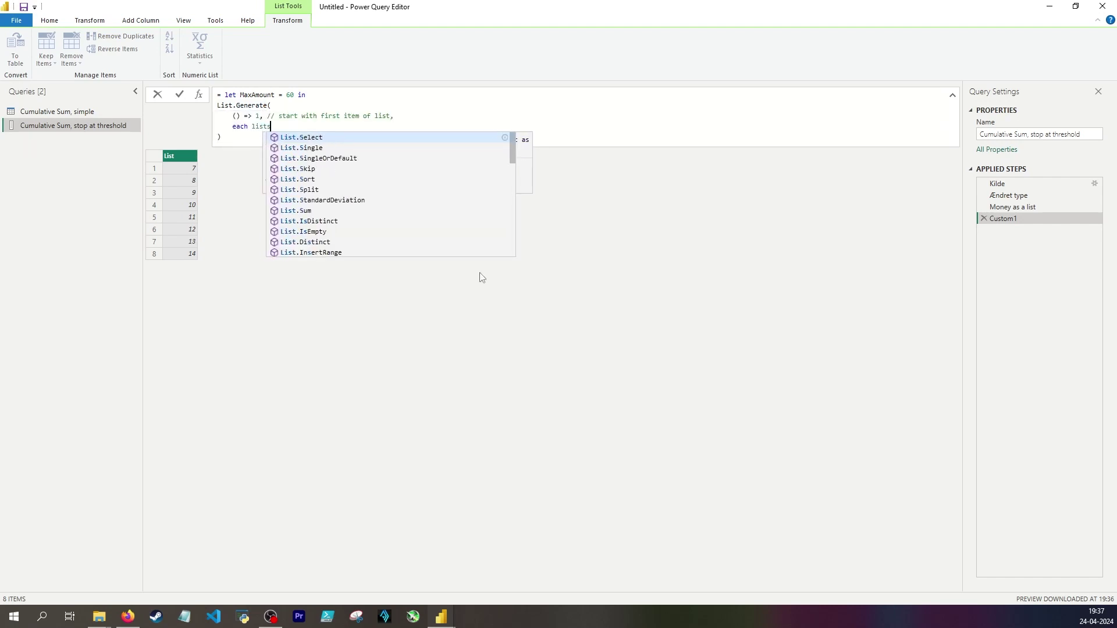
{"action": "type", "text": "("}
{"action": "key", "text": "Return"}
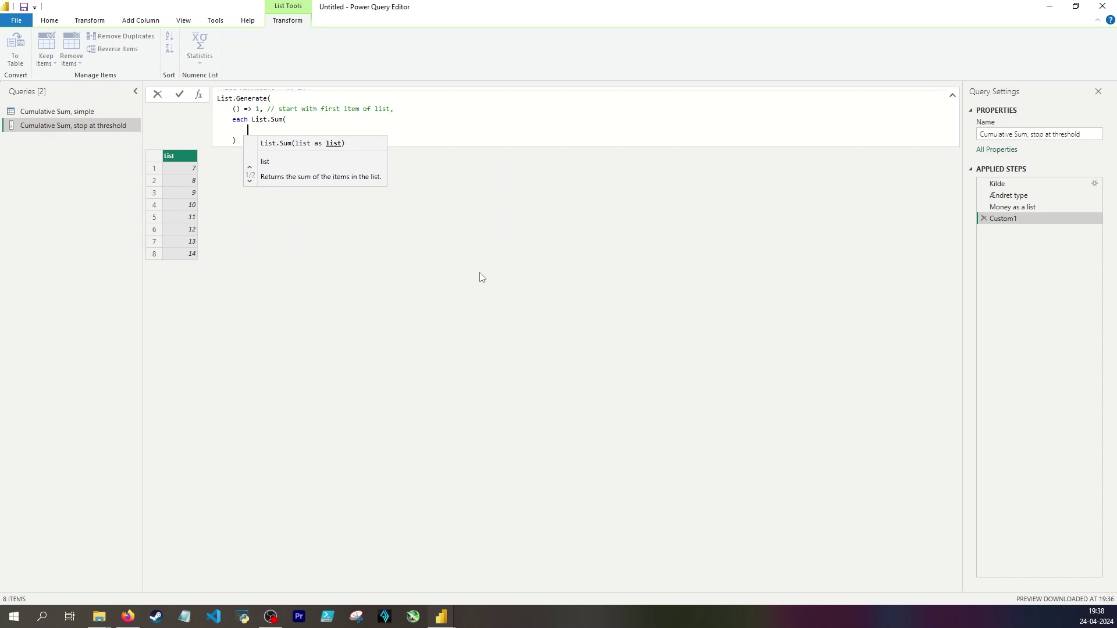
{"action": "type", "text": "listfi"}
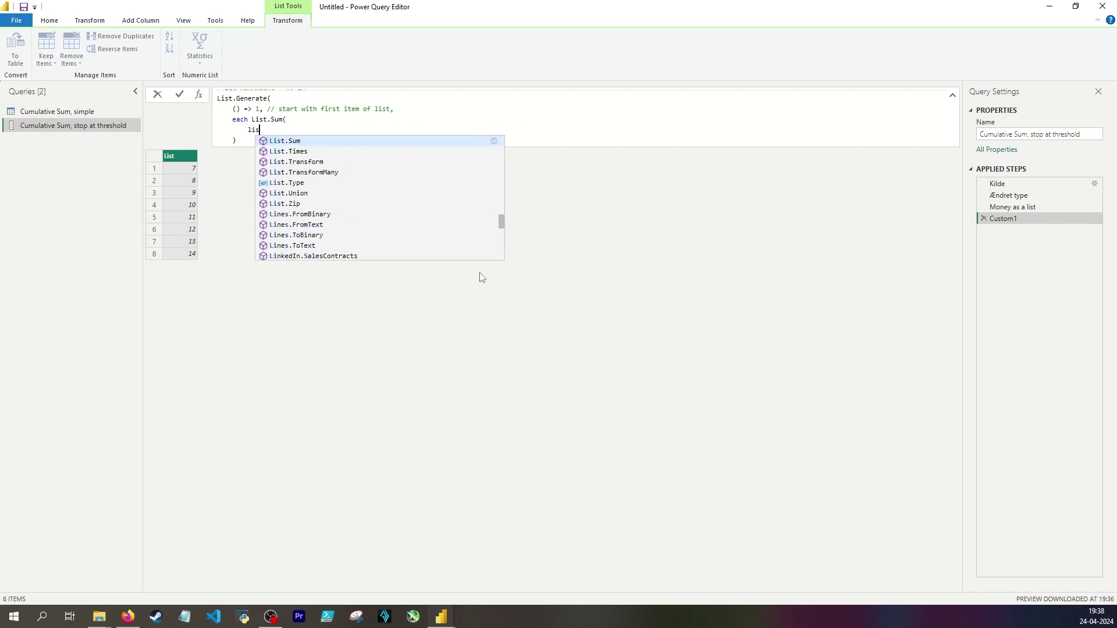
{"action": "key", "text": "Down"}
{"action": "key", "text": "Down"}
{"action": "key", "text": "Tab"}
{"action": "type", "text": "("}
{"action": "key", "text": "Return"}
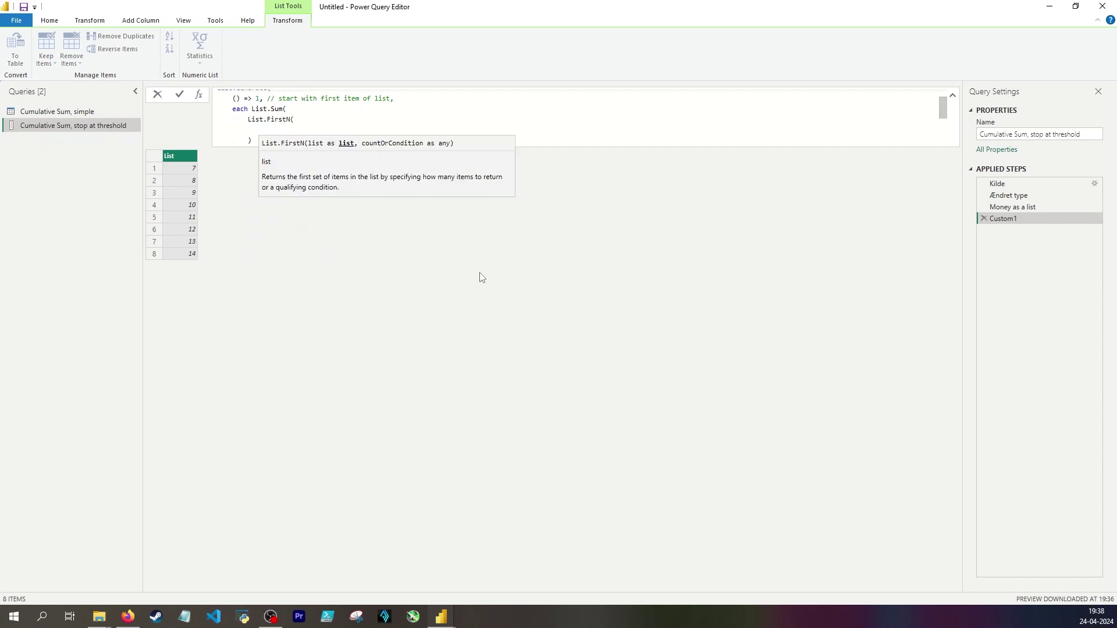
{"action": "type", "text": "money"}
{"action": "key", "text": "Tab"}
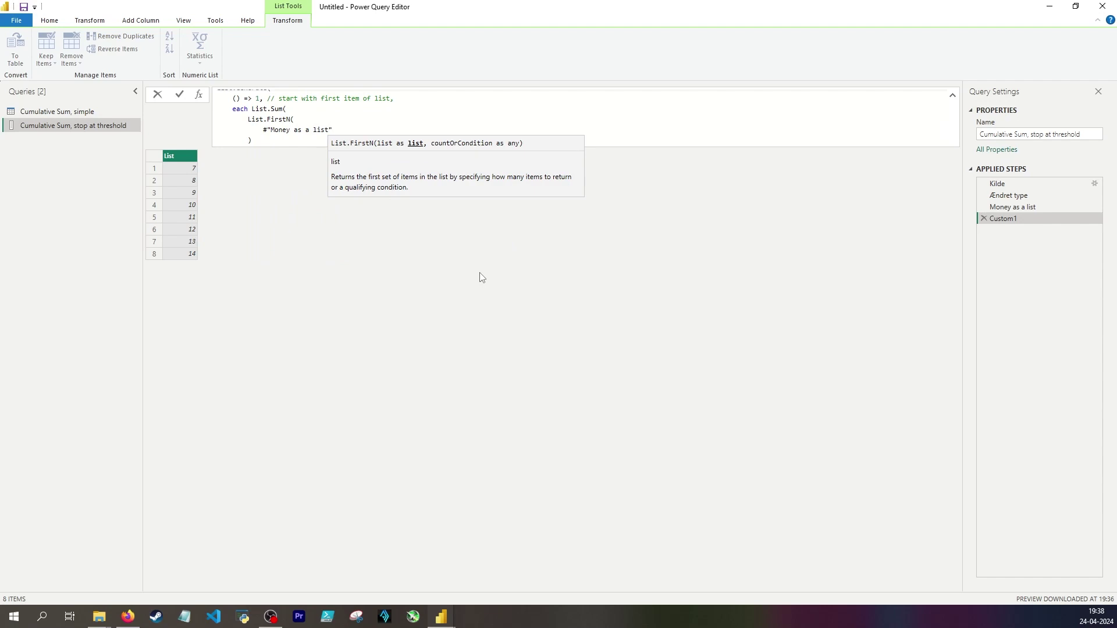
{"action": "type", "text": ","}
{"action": "key", "text": "Return"}
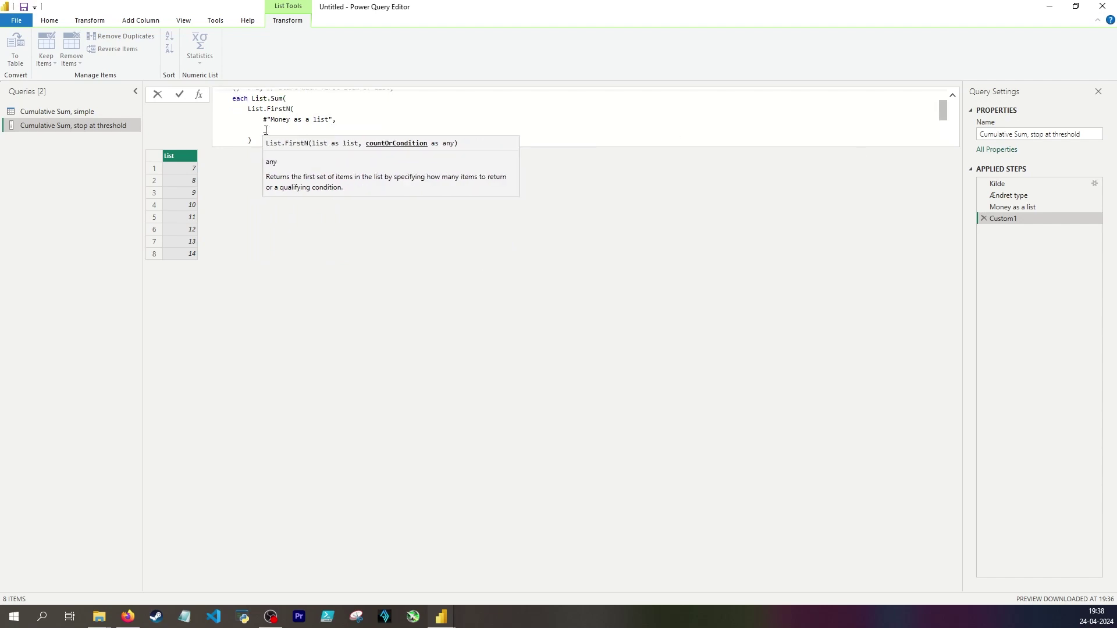
- Complete the condition with '<= MaxAmount,' and a comment explaining the threshold
{"action": "scroll", "coordinate": [266, 130], "scroll_direction": "up", "scroll_amount": 1}
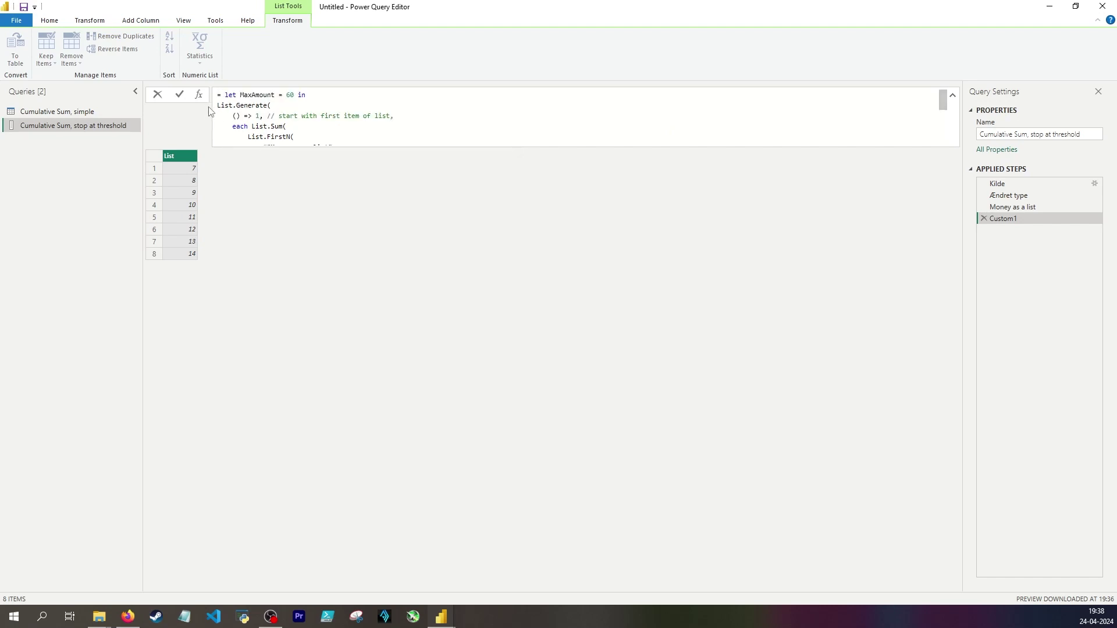
{"action": "left_click", "coordinate": [241, 117]}
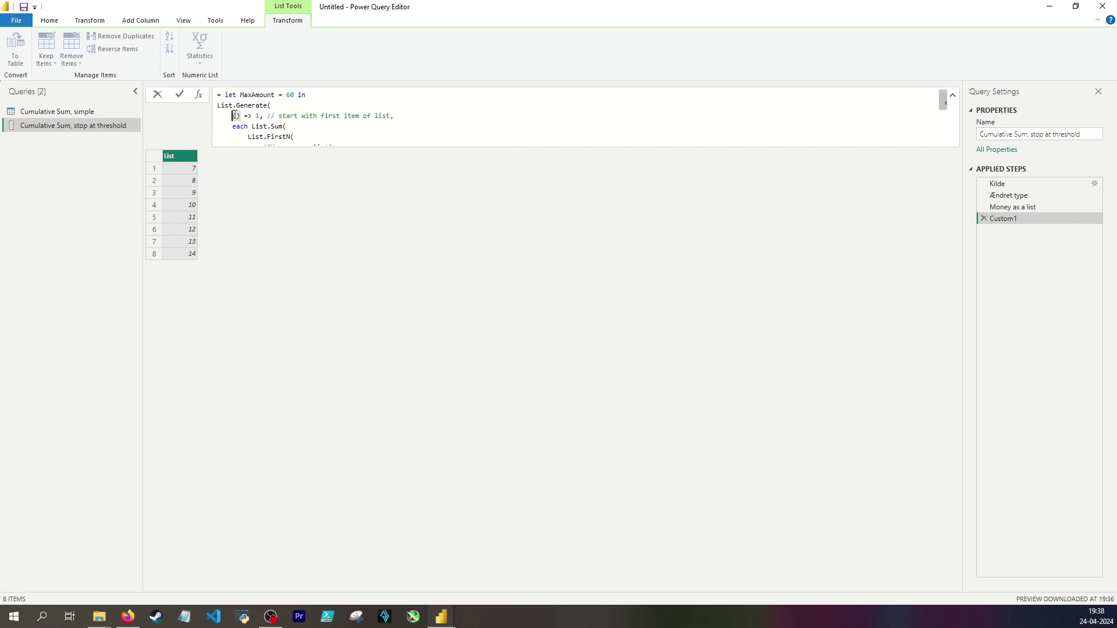
{"action": "double_click", "coordinate": [256, 116]}
{"action": "scroll", "coordinate": [291, 131], "scroll_direction": "down", "scroll_amount": 1}
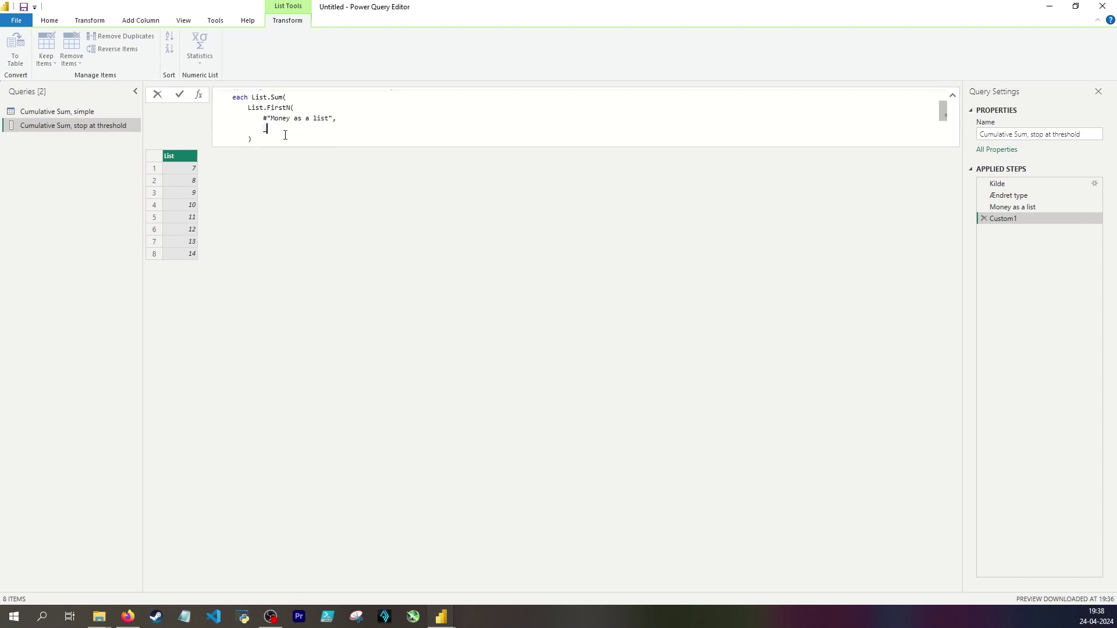
{"action": "key", "text": "Escape"}
{"action": "scroll", "coordinate": [282, 123], "scroll_direction": "down", "scroll_amount": 1}
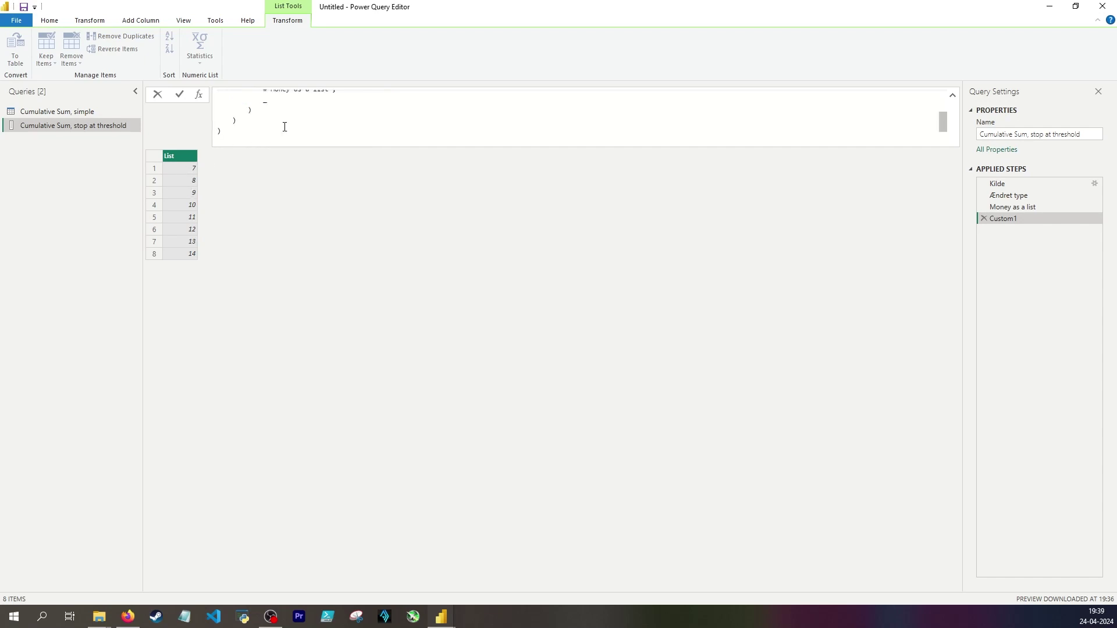
{"action": "scroll", "coordinate": [284, 127], "scroll_direction": "up", "scroll_amount": 5}
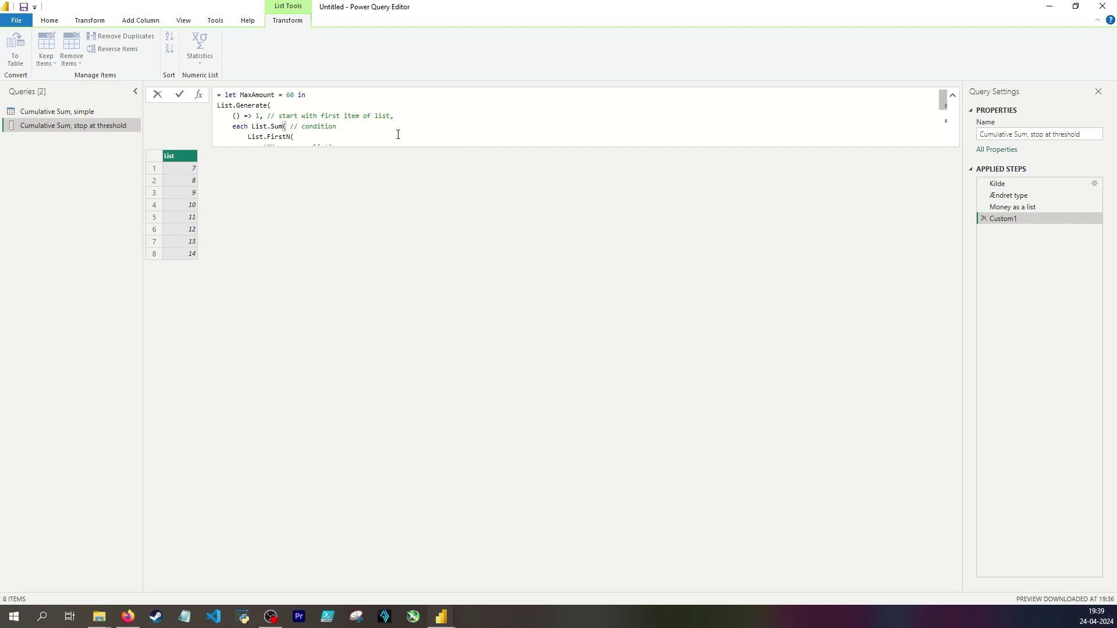
{"action": "scroll", "coordinate": [390, 133], "scroll_direction": "down", "scroll_amount": 1}
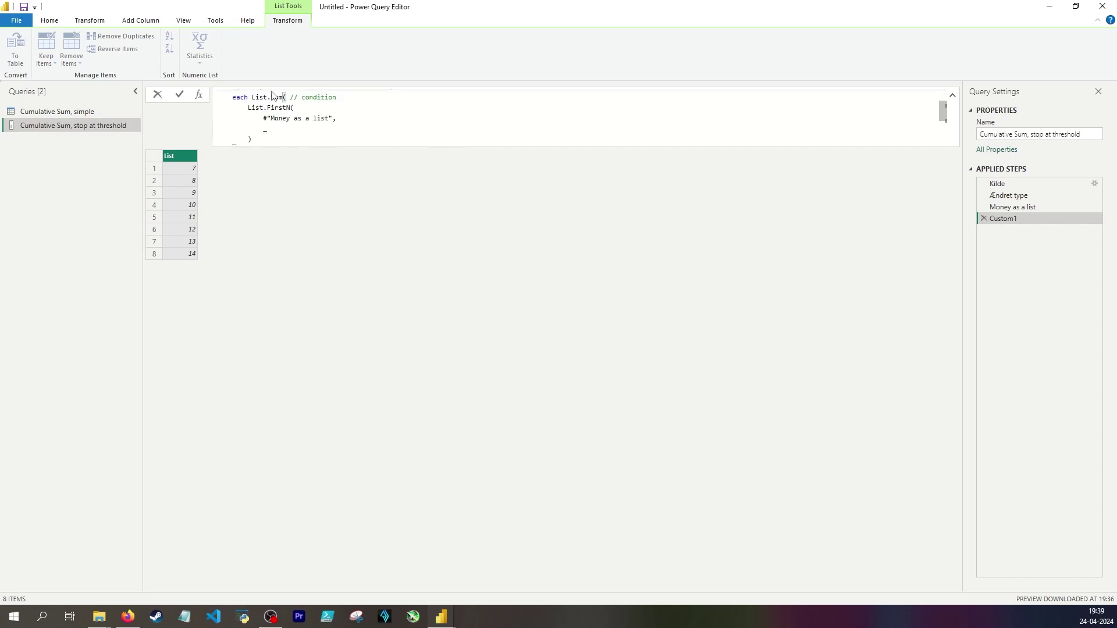
{"action": "left_click_drag", "start_coordinate": [251, 97], "coordinate": [272, 118]}
{"action": "left_click", "coordinate": [256, 119]}
{"action": "type", "text": "<"}
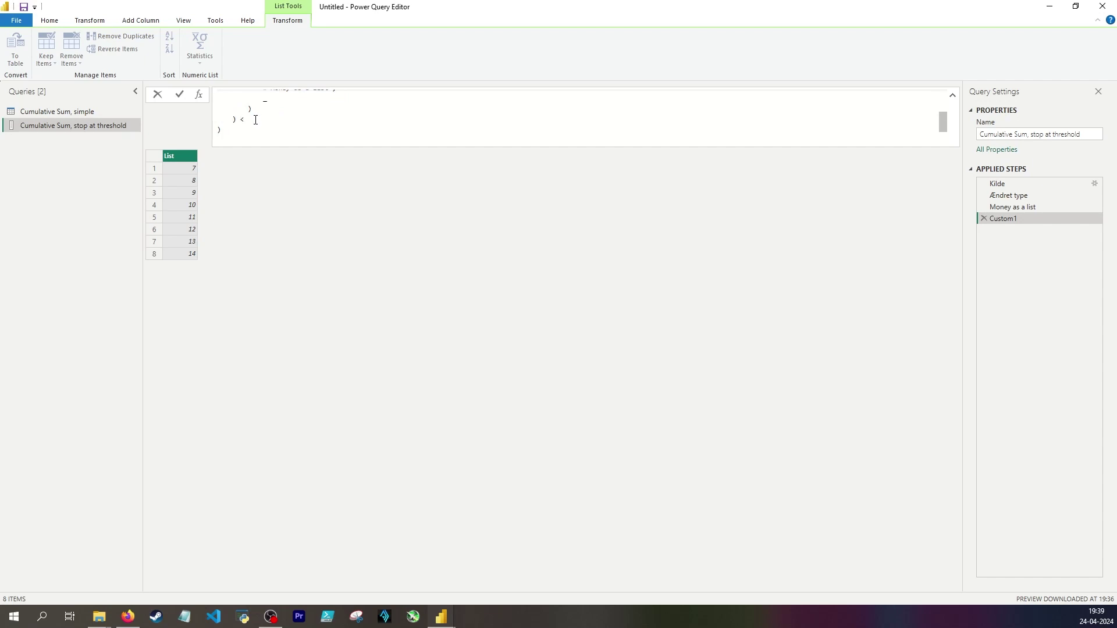
{"action": "type", "text": "= MaxAmount, //"}
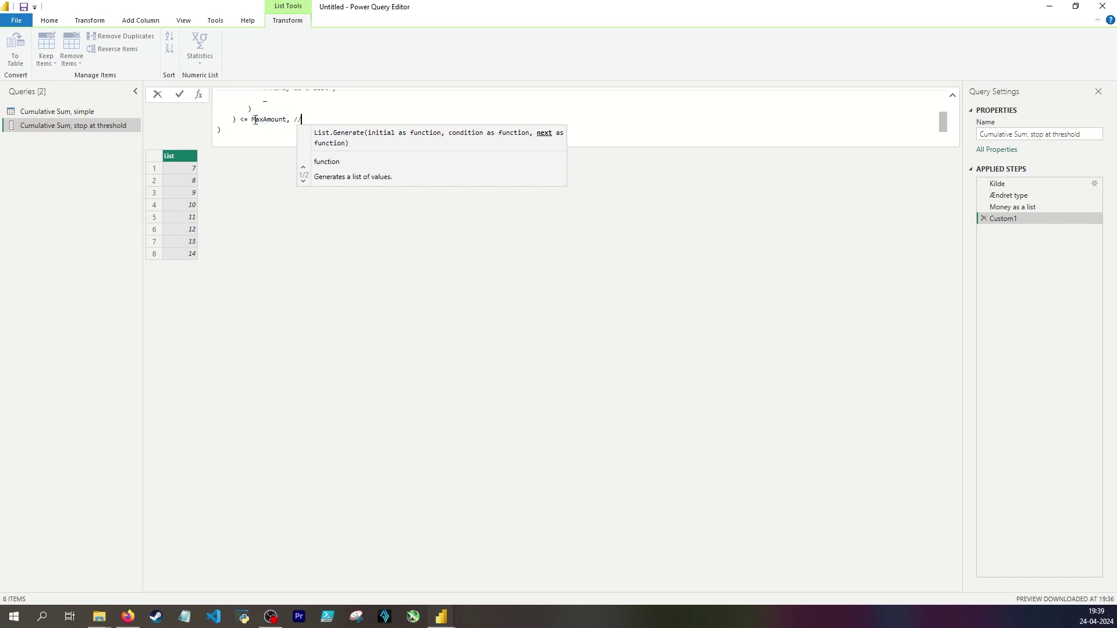
{"action": "type", "text": "// condition, as long as cumsum is less than threshold"}
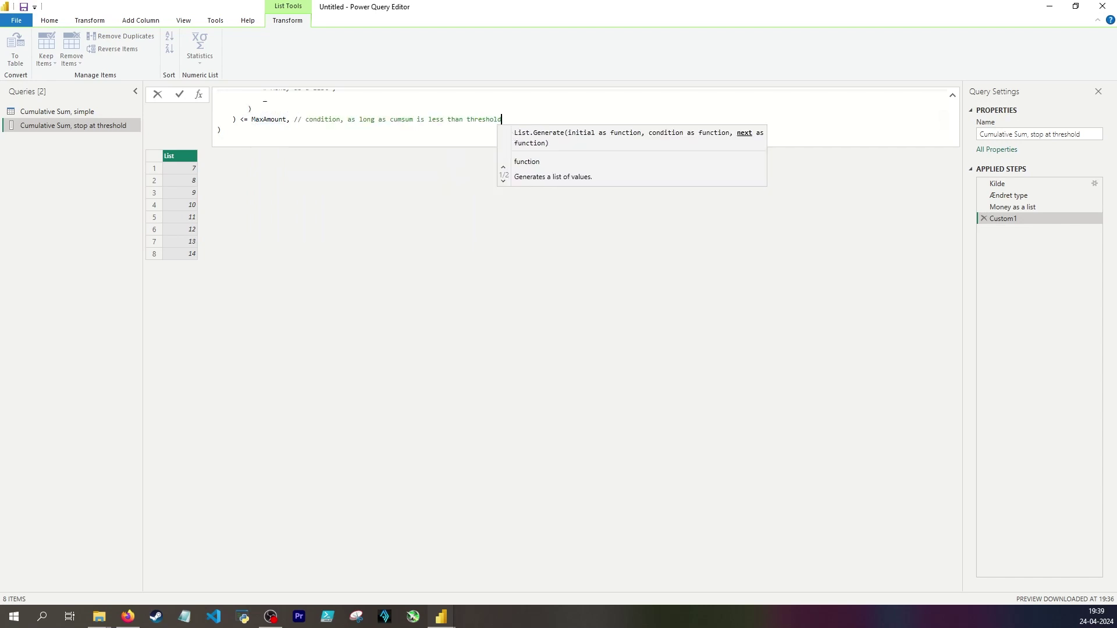
- Add the next-value function 'each _ + 1' with a comment noting the implied "_ =" and no assignment operator
{"action": "key", "text": "Return"}
{"action": "type", "text": "each"}
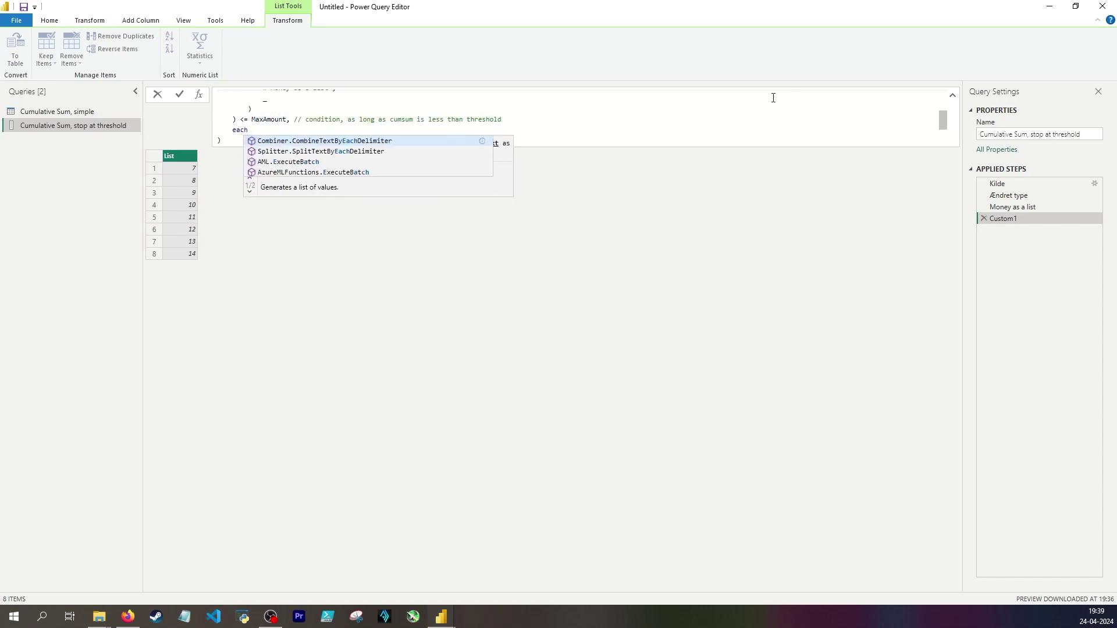
{"action": "type", "text": " _ +"}
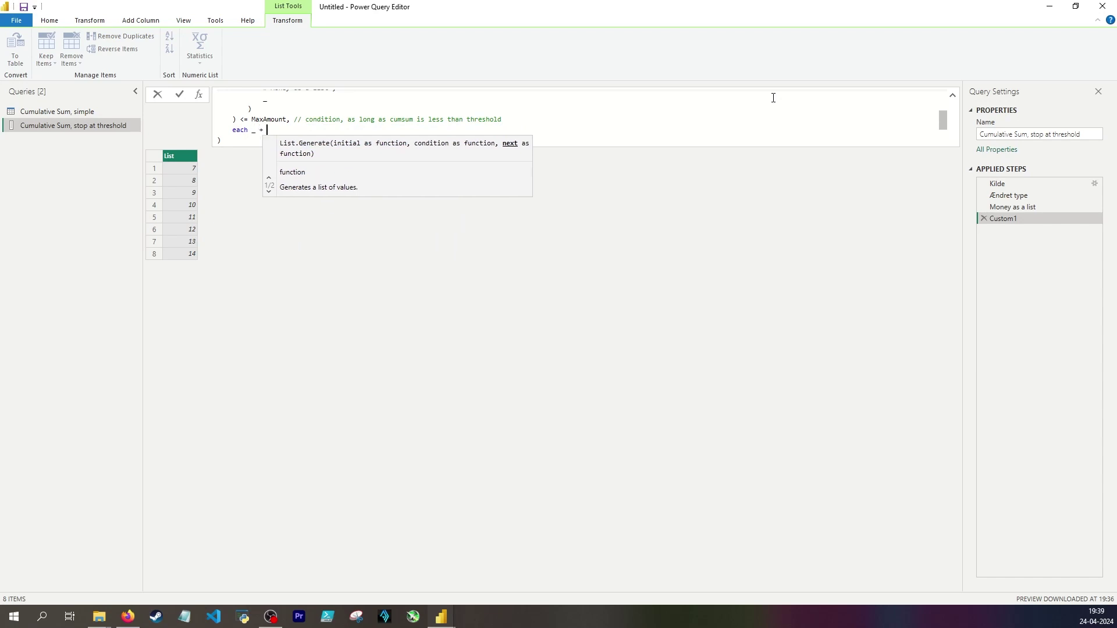
{"action": "type", "text": " 1 //"}
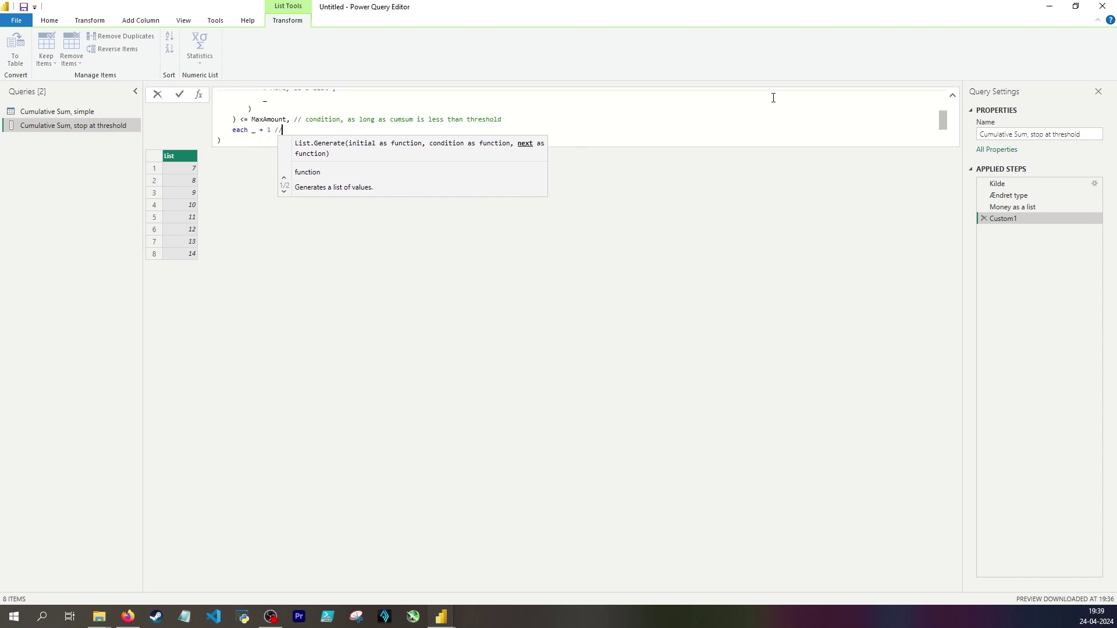
{"action": "type", "text": " implied _ ="}
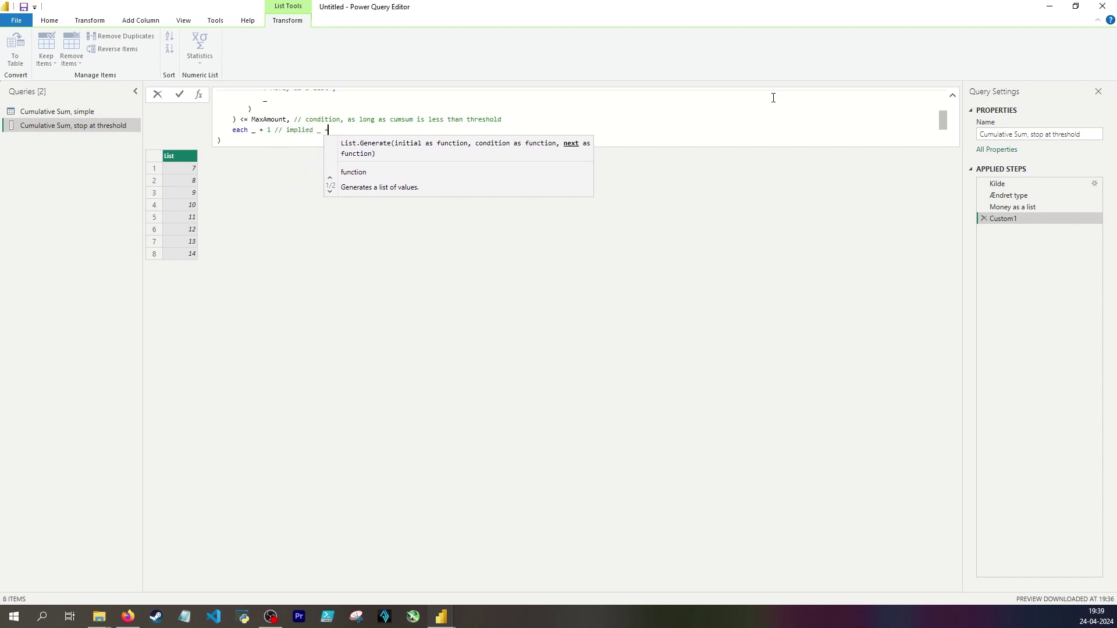
{"action": "key", "text": "Left"}
{"action": "key", "text": "Left"}
{"action": "key", "text": "Left"}
{"action": "type", "text": "\""}
{"action": "key", "text": "End"}
{"action": "type", "text": "\""}
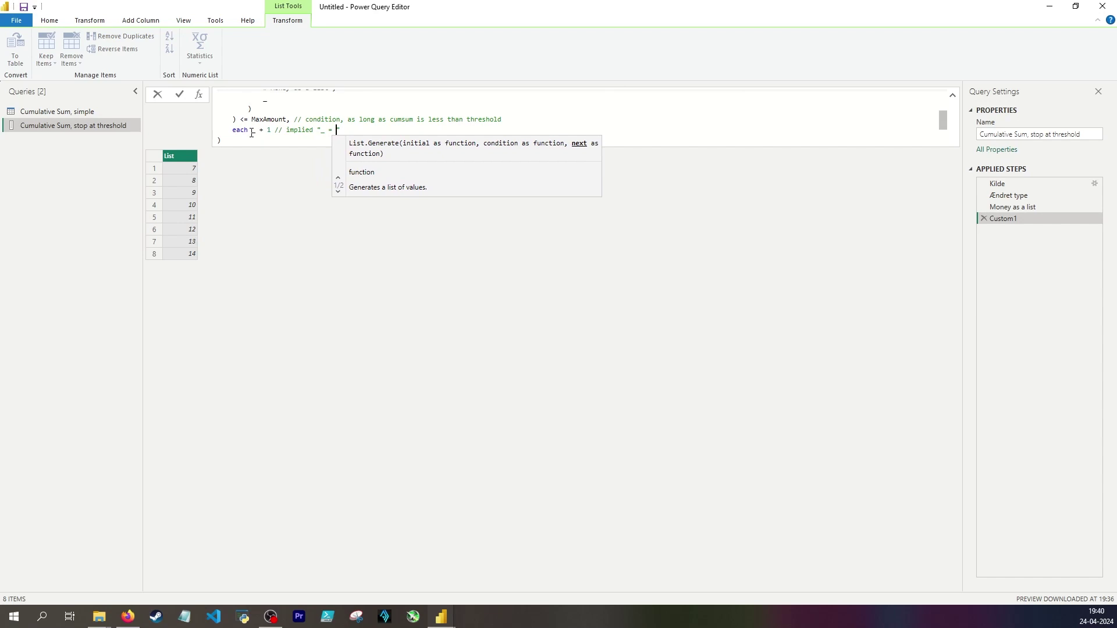
{"action": "left_click_drag", "start_coordinate": [251, 133], "coordinate": [271, 132]}
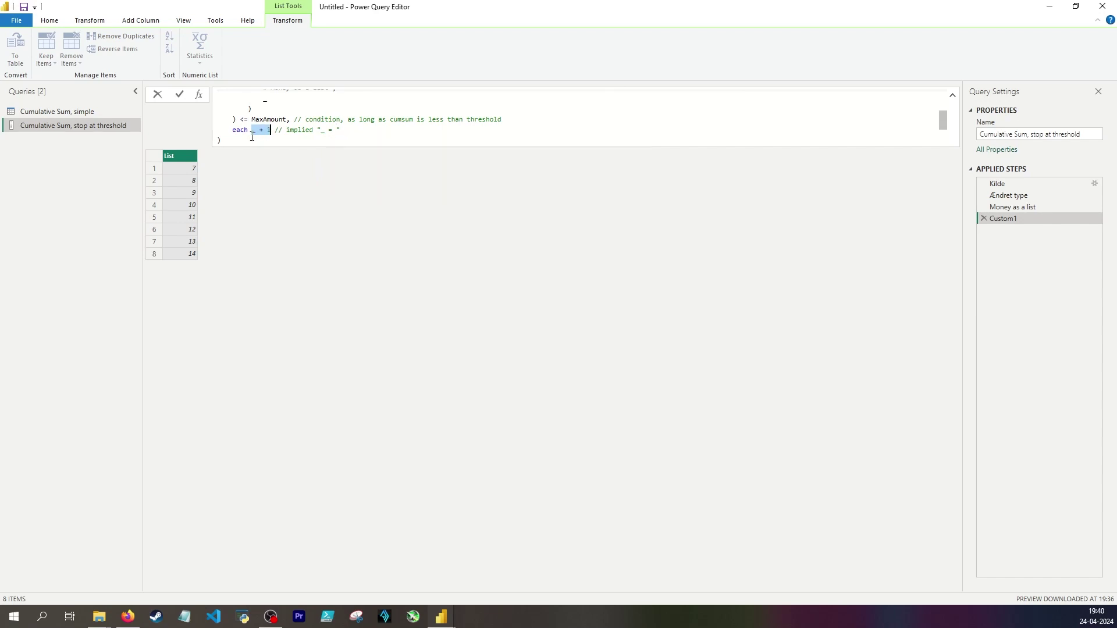
{"action": "key", "text": "End"}
{"action": "type", "text": "ie no assignment operator!!!"}
{"action": "key", "text": "Return"}
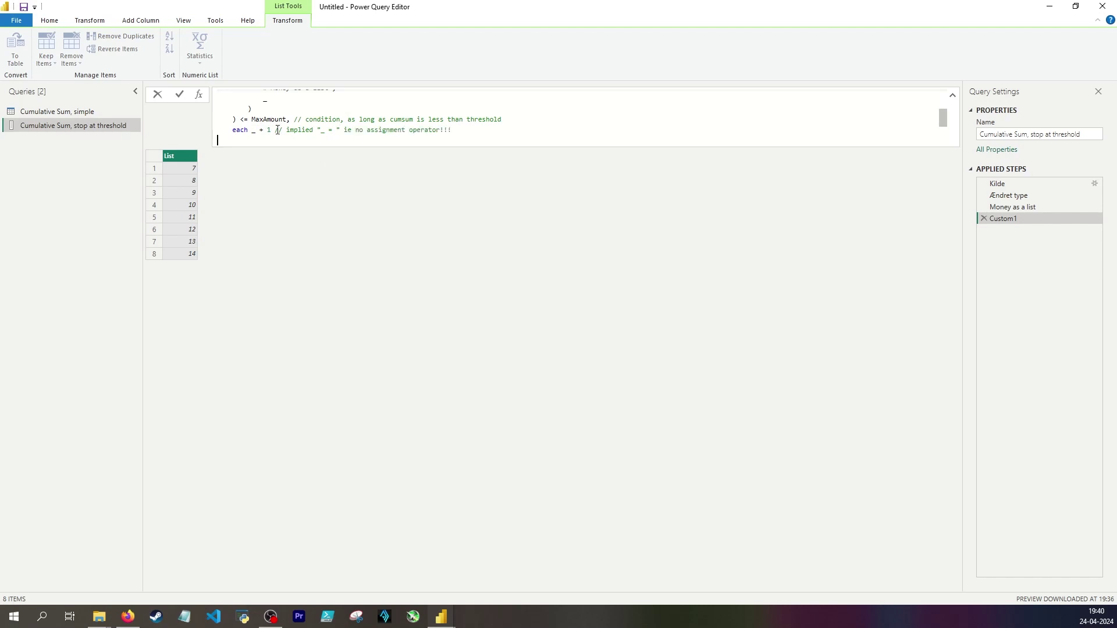
{"action": "left_click", "coordinate": [271, 130]}
{"action": "type", "text": ","}
{"action": "left_click", "coordinate": [251, 140]}
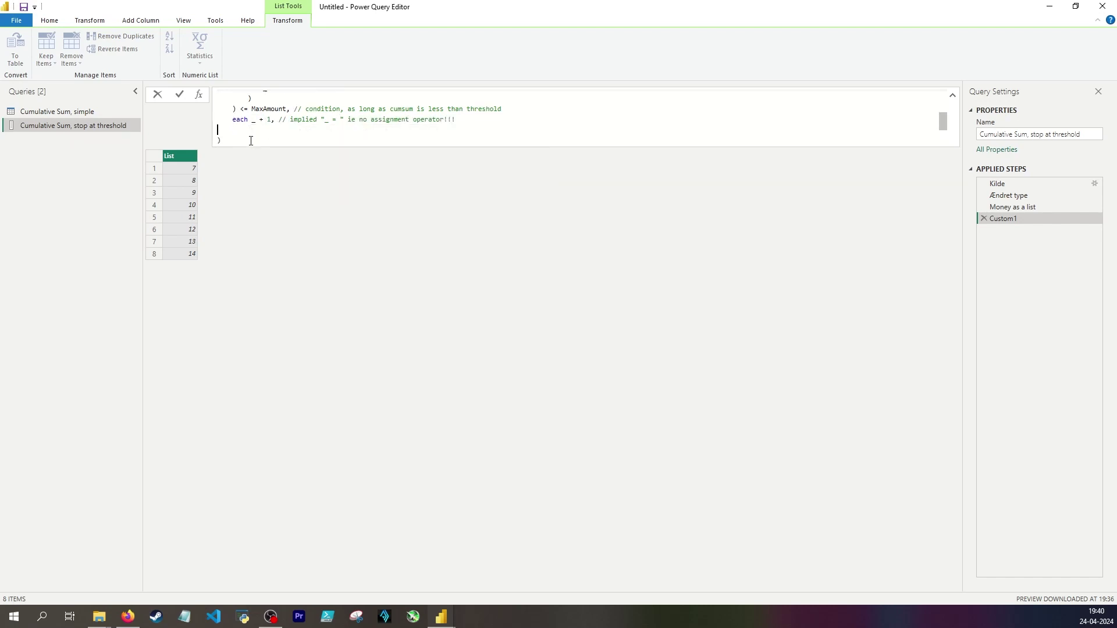
- Commit the formula, removing the stray comma after 1, so the list returns 1–6
{"action": "left_click", "coordinate": [312, 240]}
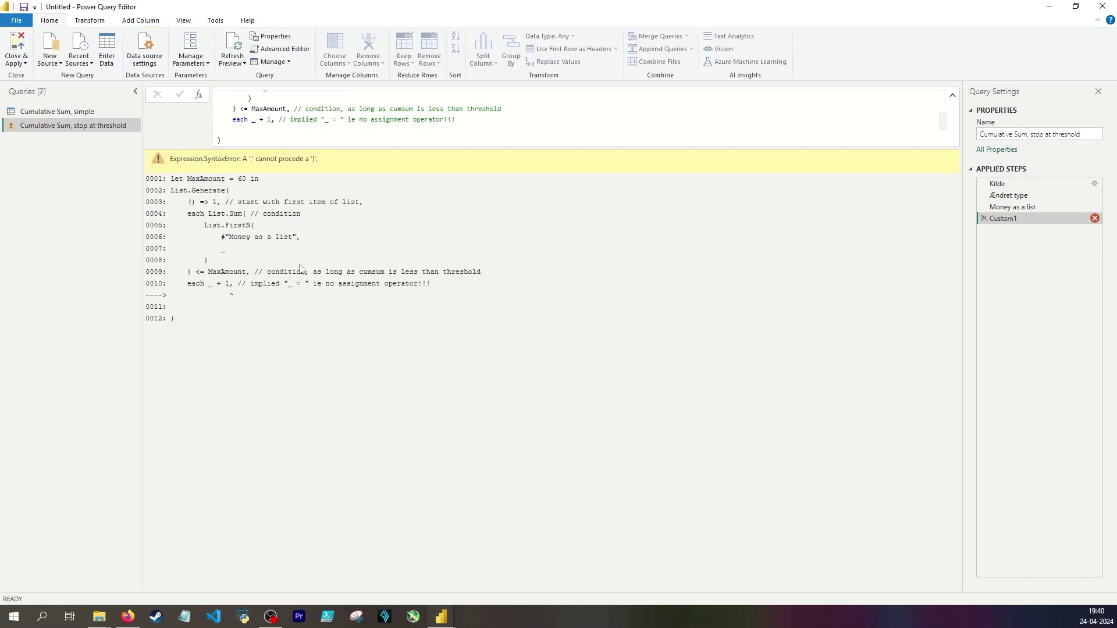
{"action": "left_click", "coordinate": [272, 119]}
{"action": "key", "text": "BackSpace"}
{"action": "key", "text": "Return"}
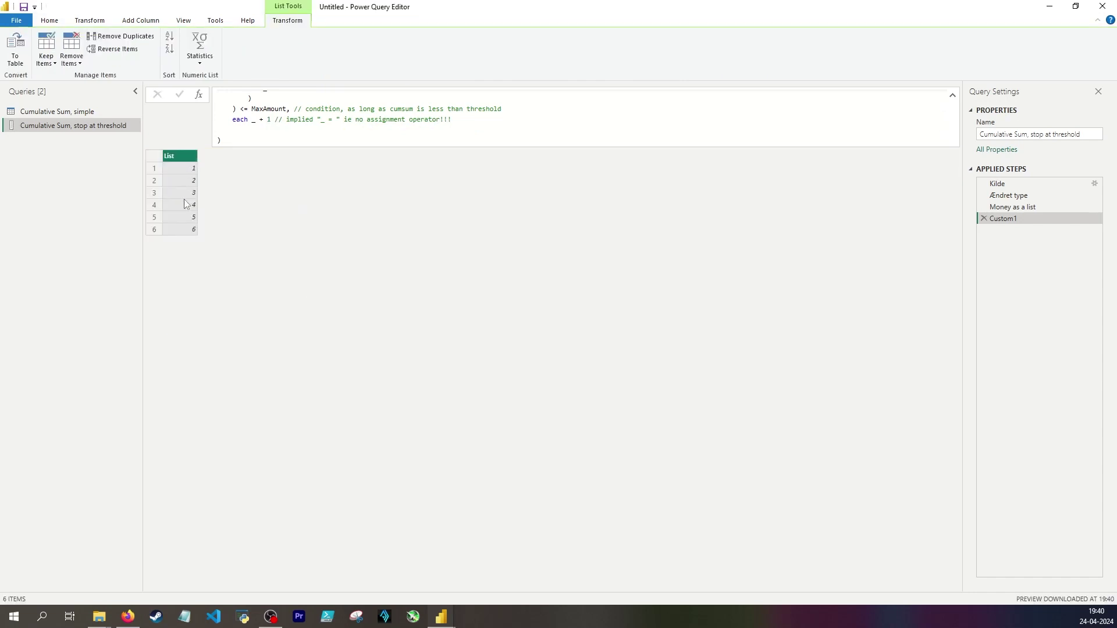
{"action": "left_click", "coordinate": [174, 226]}
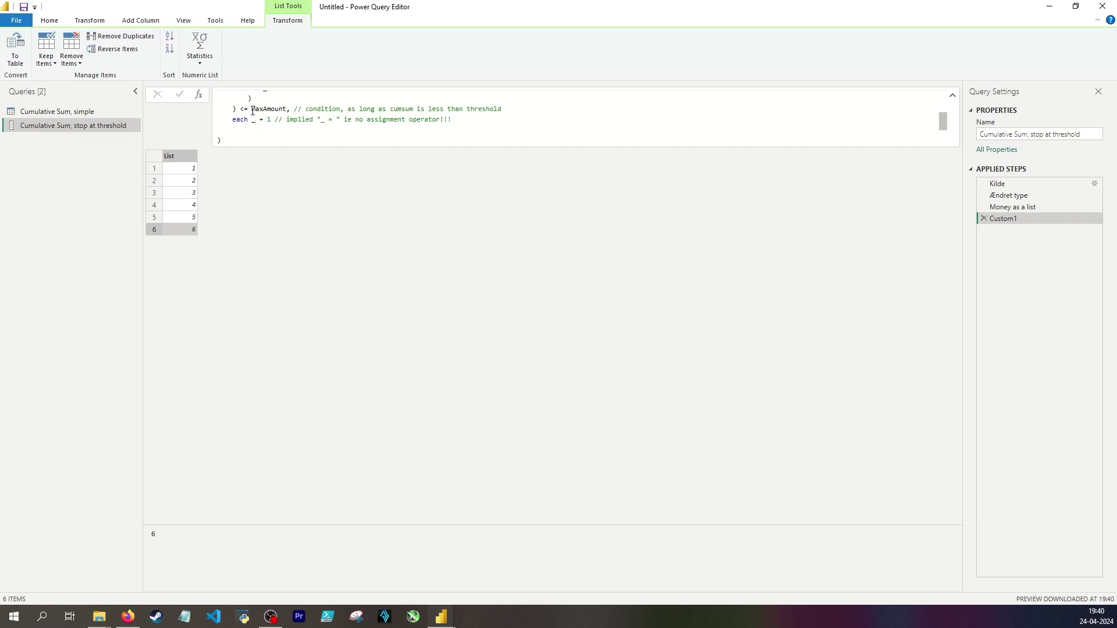
{"action": "left_click_drag", "start_coordinate": [253, 110], "coordinate": [286, 110]}
{"action": "left_click", "coordinate": [469, 242]}
- Check the simple query's final CumSum value 57, then return to the threshold query
{"action": "left_click", "coordinate": [82, 112]}
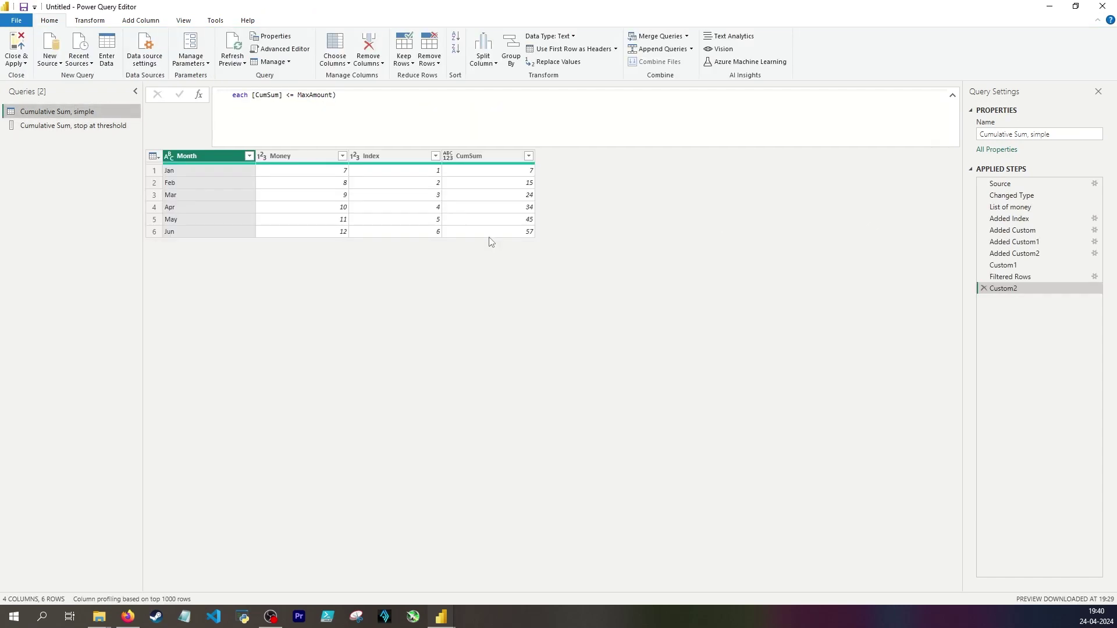
{"action": "left_click", "coordinate": [514, 235]}
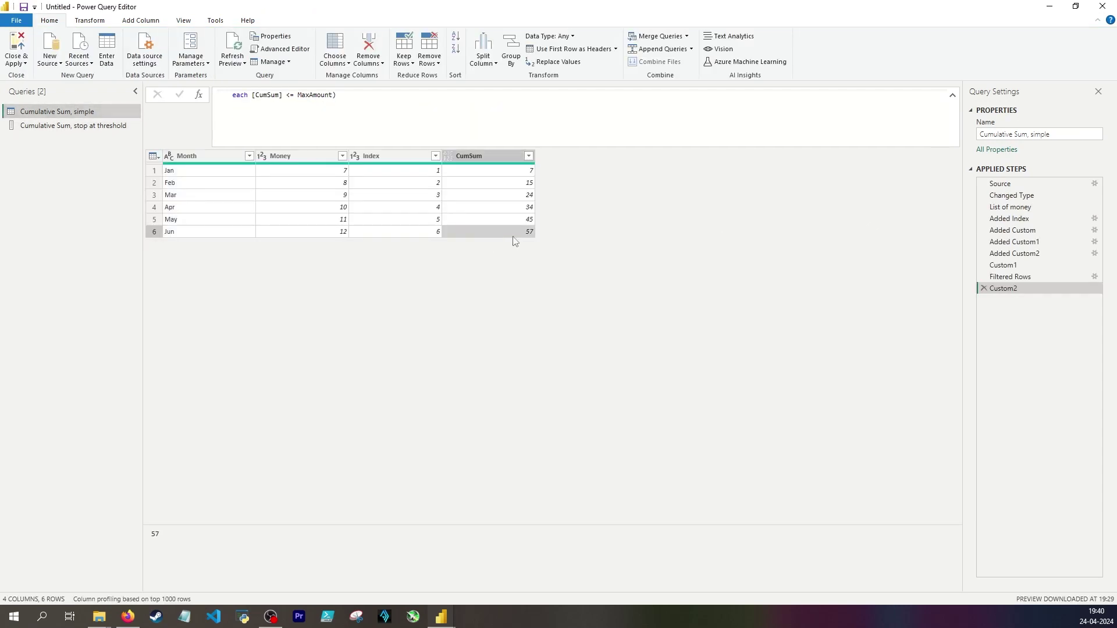
{"action": "left_click", "coordinate": [80, 125]}
{"action": "scroll", "coordinate": [281, 131], "scroll_direction": "down", "scroll_amount": 3}
- Paste the List.Sum(List.FirstN(...)) selector after 'each _ + 1,' so the list yields 7, 15, 24, 34, 45, 57
{"action": "left_click", "coordinate": [269, 129]}
{"action": "type", "text": ","}
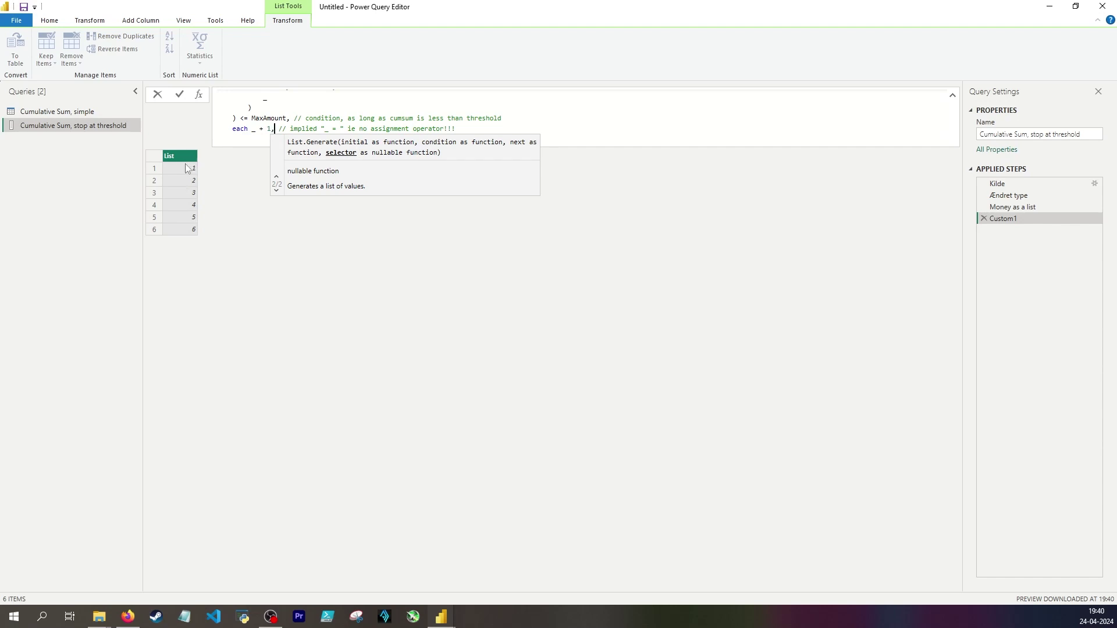
{"action": "key", "text": "End"}
{"action": "key", "text": "Return"}
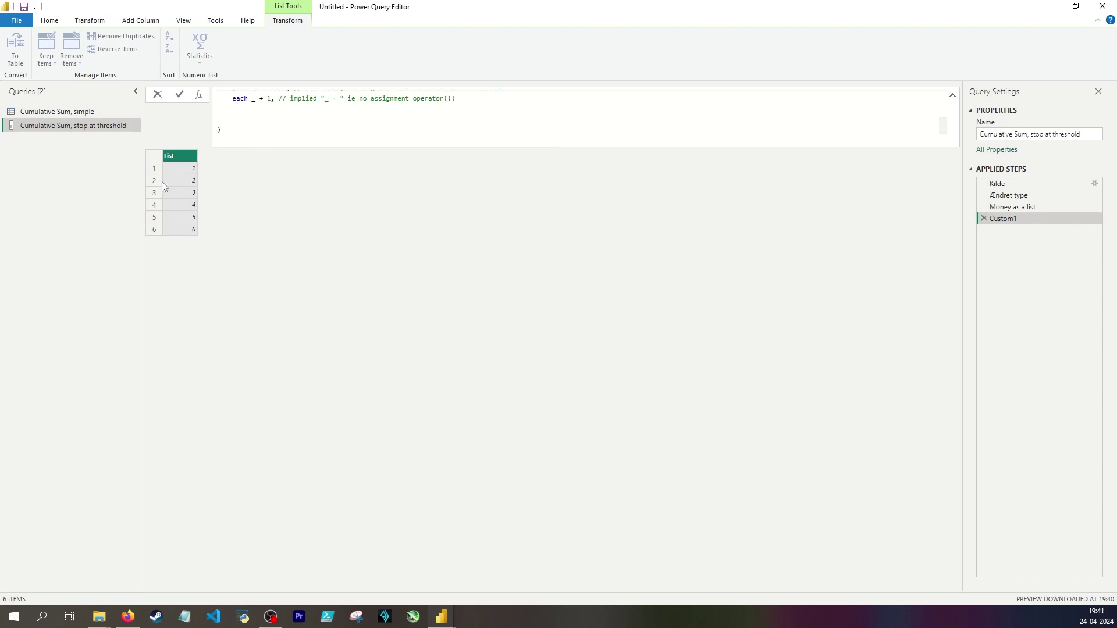
{"action": "scroll", "coordinate": [260, 126], "scroll_direction": "up", "scroll_amount": 2}
{"action": "scroll", "coordinate": [260, 126], "scroll_direction": "up", "scroll_amount": 2}
{"action": "scroll", "coordinate": [298, 126], "scroll_direction": "down", "scroll_amount": 2}
{"action": "key", "text": "ctrl+a"}
{"action": "left_click", "coordinate": [247, 132]}
{"action": "key", "text": "ctrl+v"}
{"action": "key", "text": "Return"}
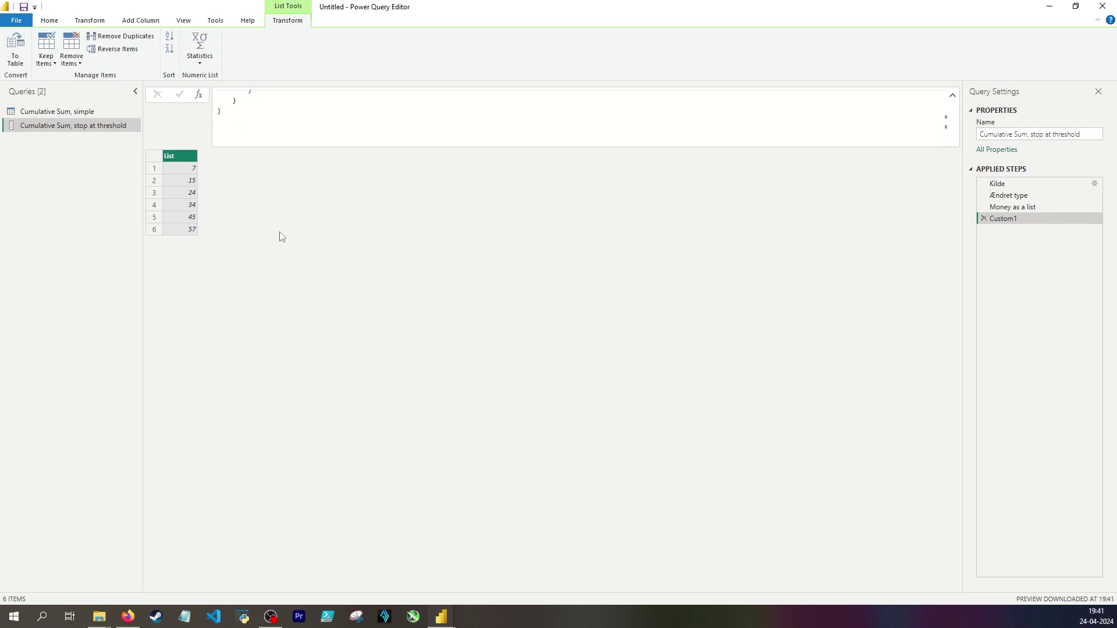
{"action": "scroll", "coordinate": [232, 115], "scroll_direction": "up", "scroll_amount": 1}
{"action": "scroll", "coordinate": [271, 112], "scroll_direction": "up", "scroll_amount": 1}
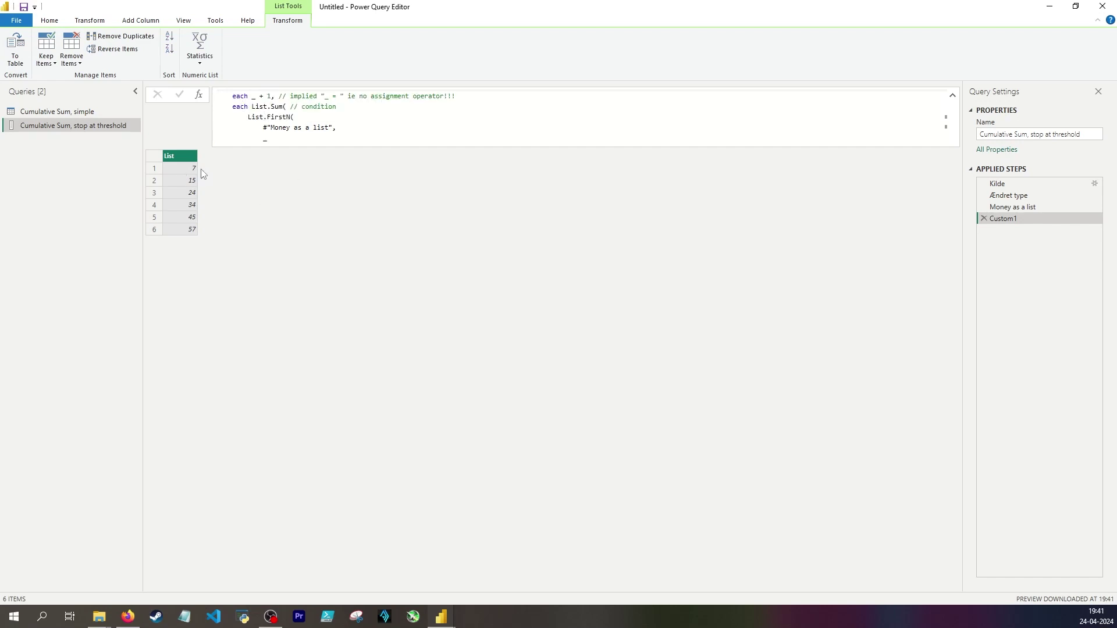
- Inspect the last running sum 57 and the List.Sum expression in the formula
{"action": "left_click", "coordinate": [180, 228]}
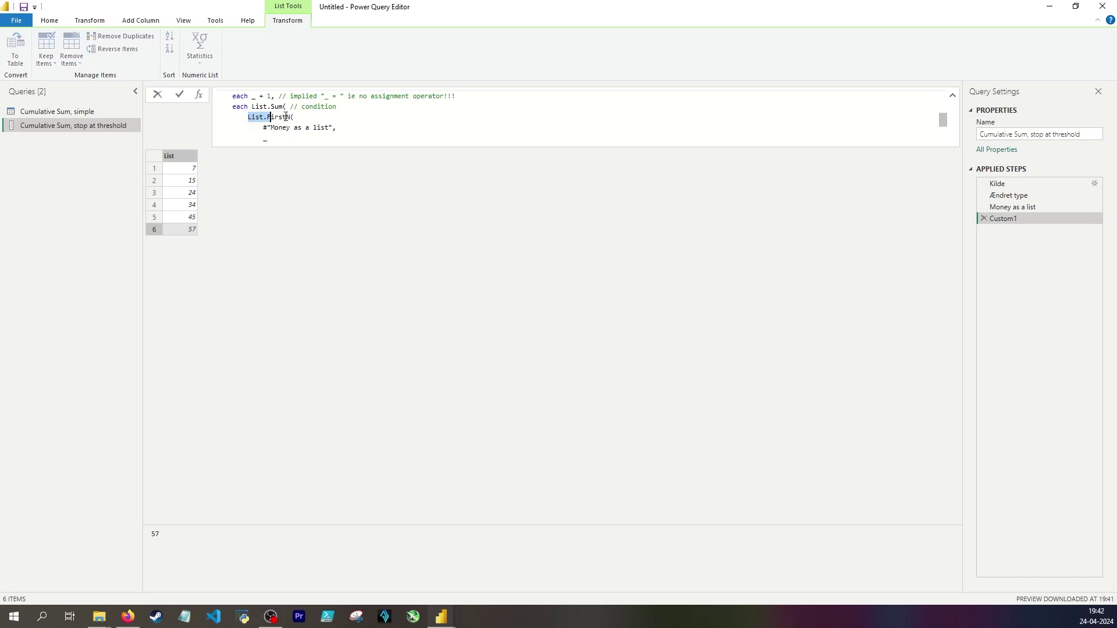
{"action": "left_click_drag", "start_coordinate": [251, 107], "coordinate": [280, 107]}
{"action": "left_click", "coordinate": [247, 169]}
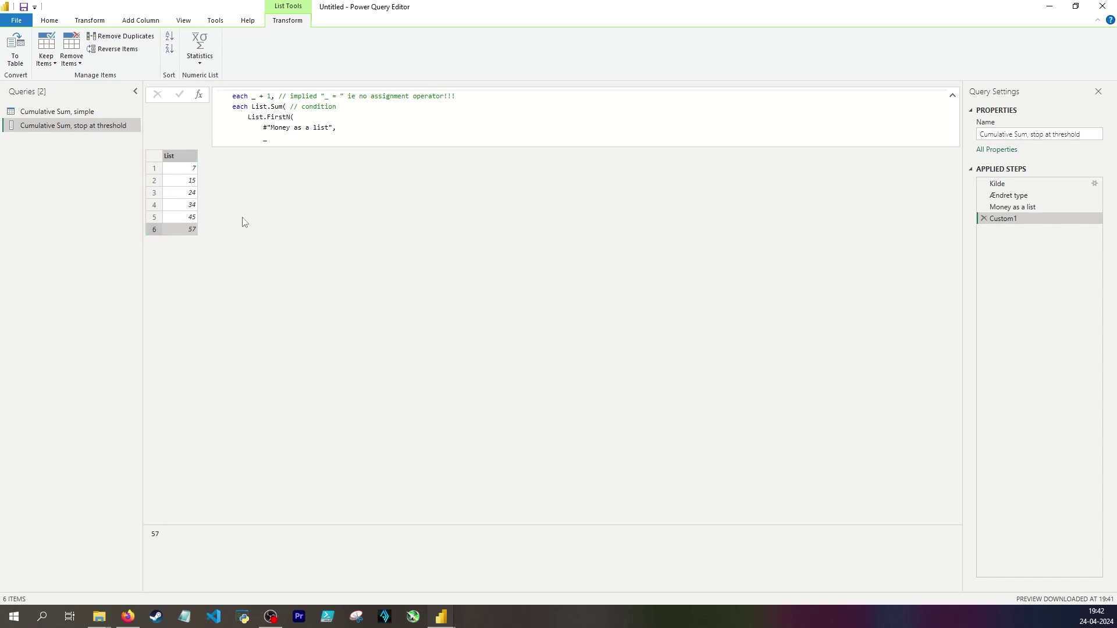
- Rename the Custom1 step to List CumSum
{"action": "double_click", "coordinate": [1019, 218]}
{"action": "type", "text": "List CumSum"}
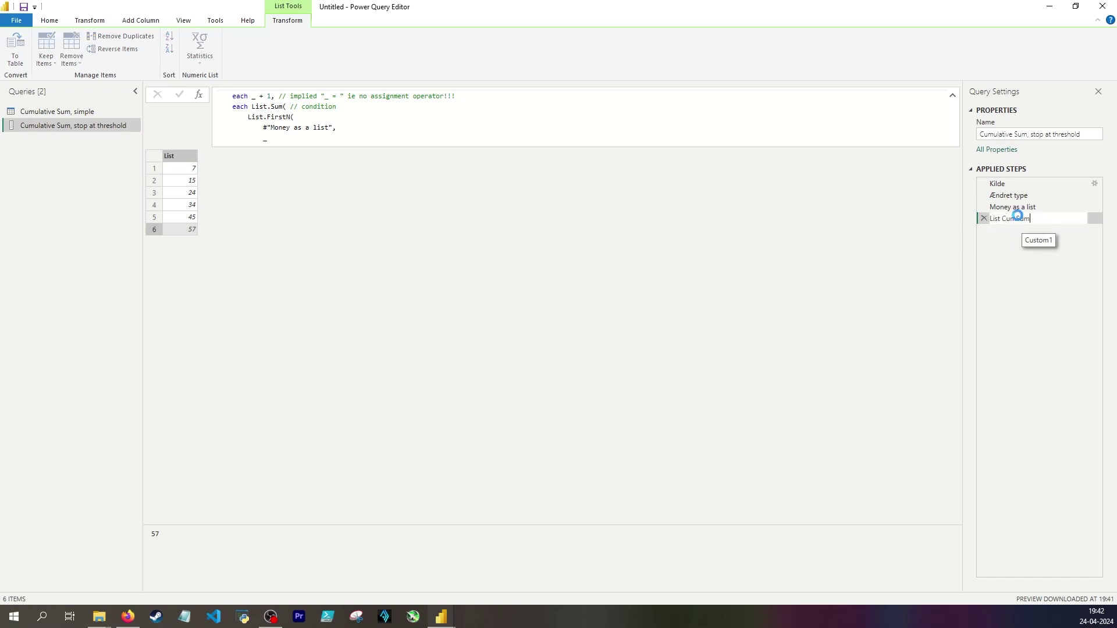
{"action": "key", "text": "Return"}
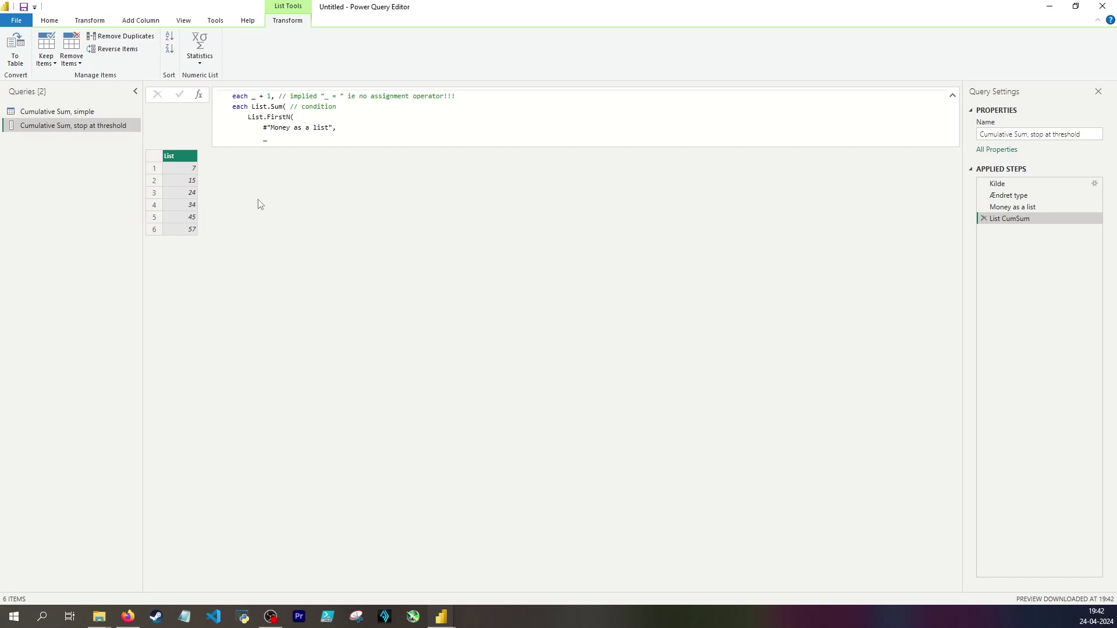
- Add a new step and rename the Ændret type step to Changed type
{"action": "left_click", "coordinate": [198, 95]}
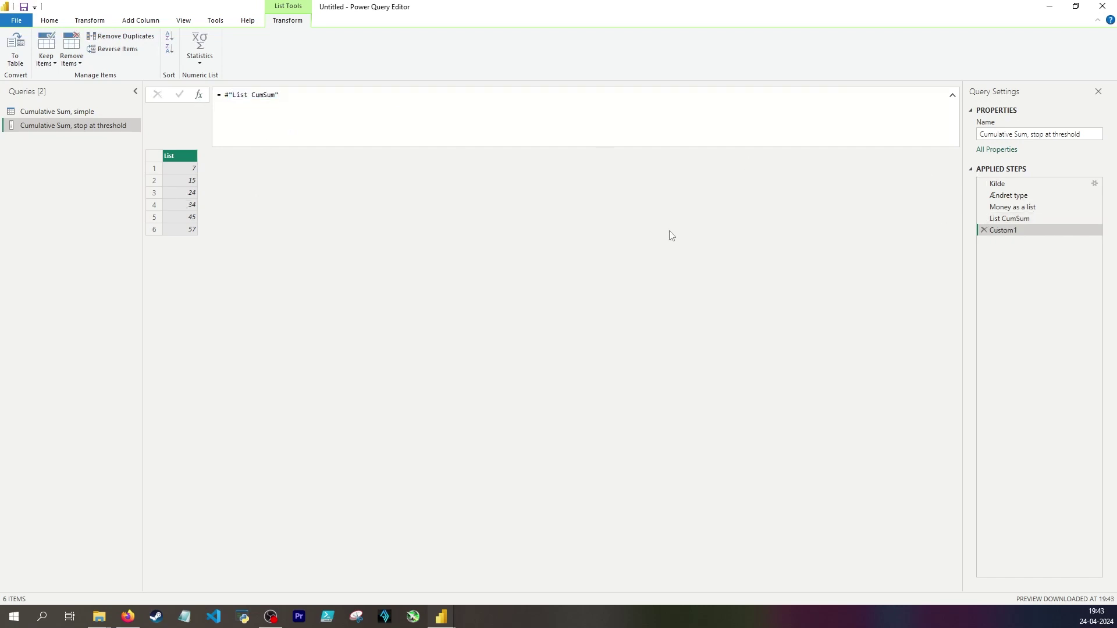
{"action": "double_click", "coordinate": [1011, 195]}
{"action": "key", "text": "BackSpace"}
{"action": "type", "text": "Changed type"}
{"action": "left_click", "coordinate": [224, 99]}
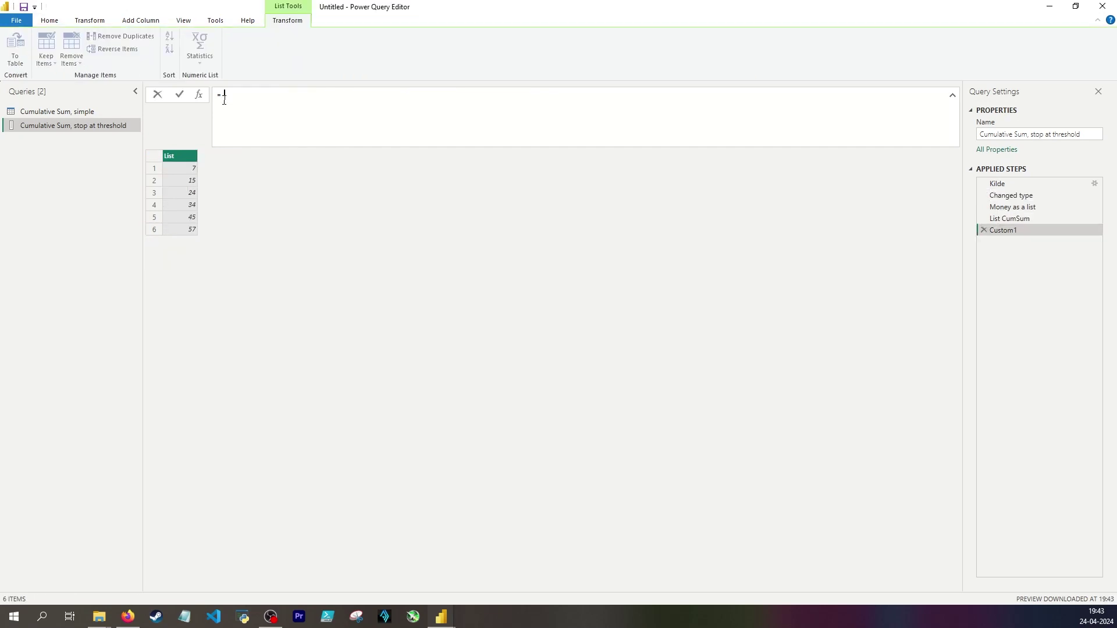
- Set the new step to Table.FirstN(#"Changed type", List.Count(#"List CumSum")), keeping six rows
{"action": "type", "text": "table"}
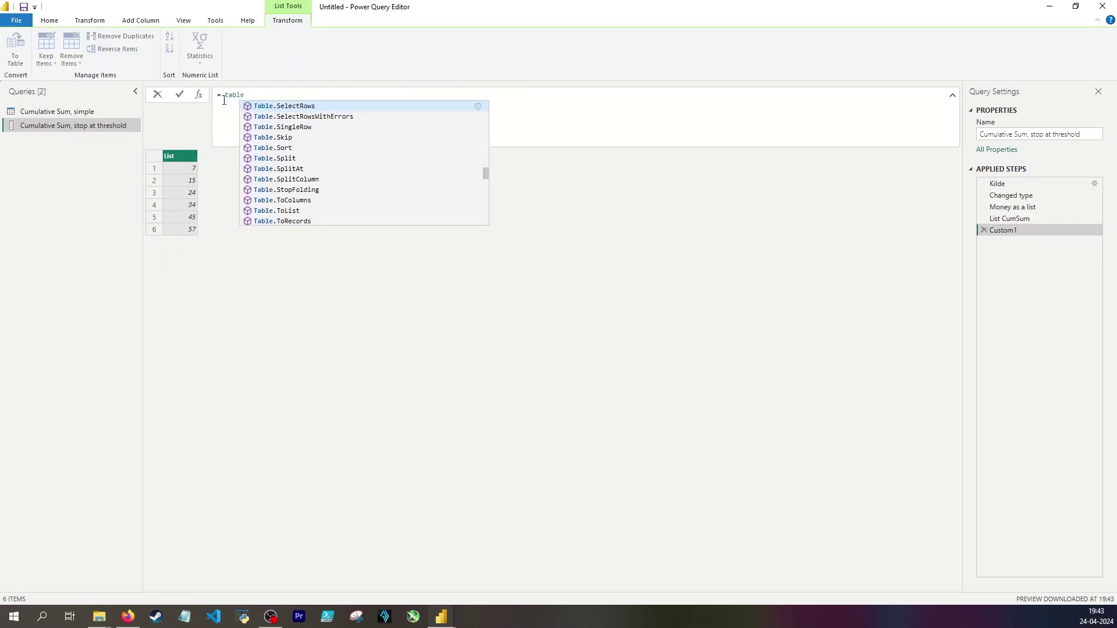
{"action": "type", "text": ".firstn"}
{"action": "key", "text": "Tab"}
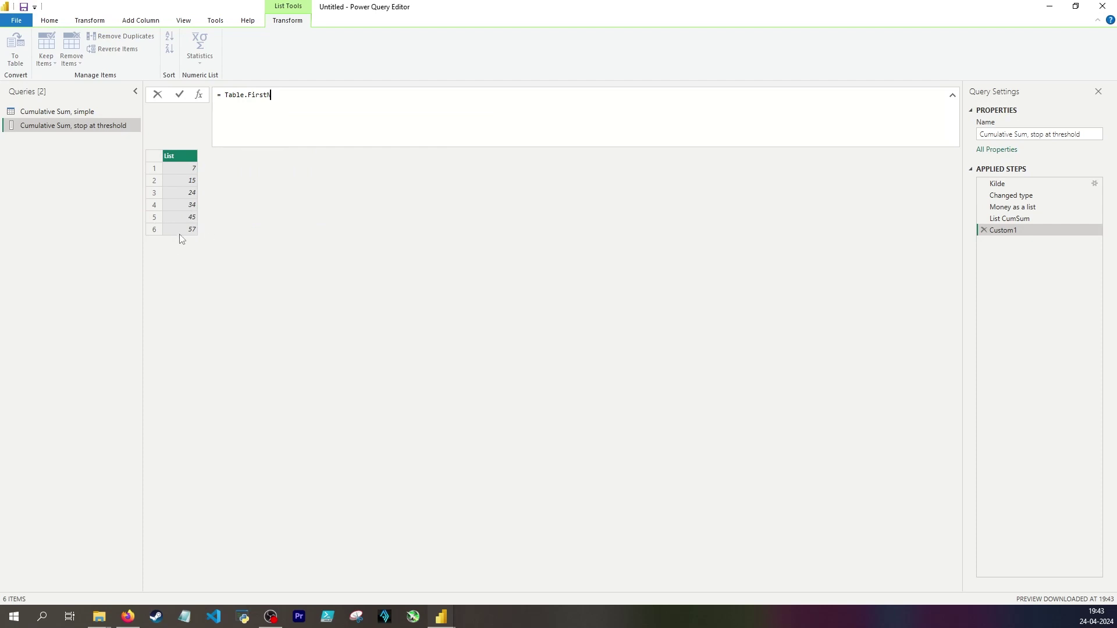
{"action": "type", "text": "("}
{"action": "key", "text": "Return"}
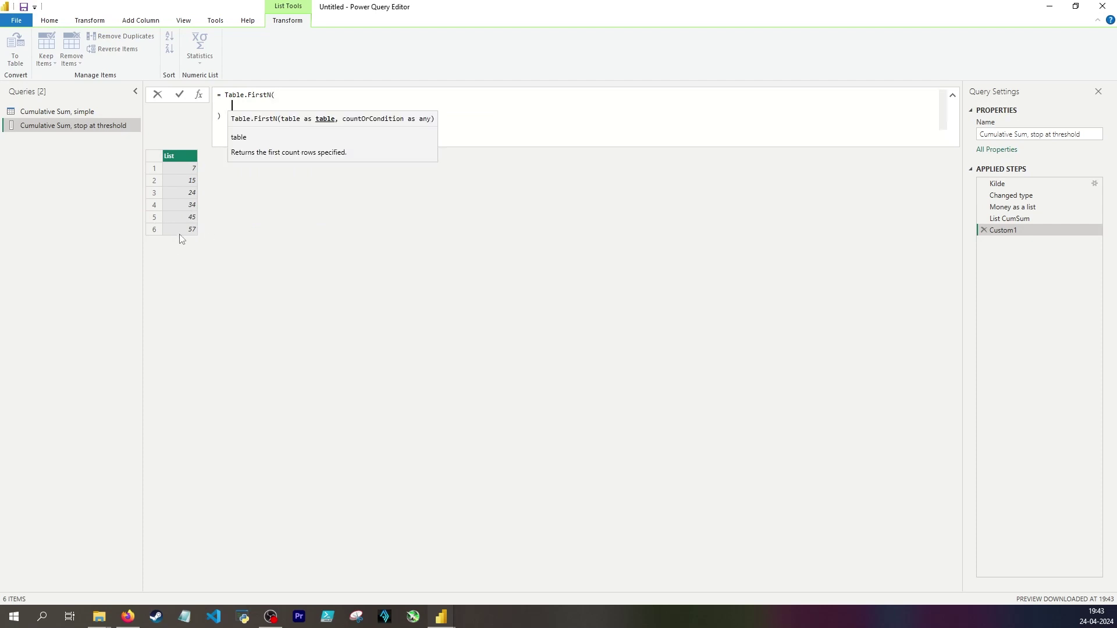
{"action": "type", "text": "#\"Changed type\",     "}
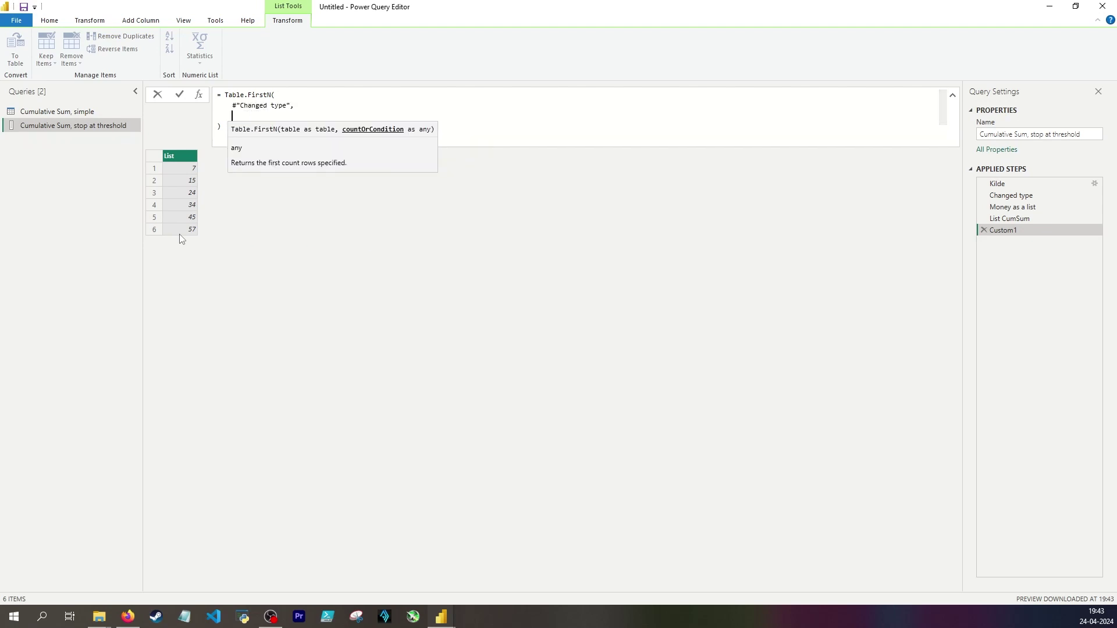
{"action": "type", "text": "List.Count("}
{"action": "type", "text": "#\"List CumSum\""}
{"action": "key", "text": "Return"}
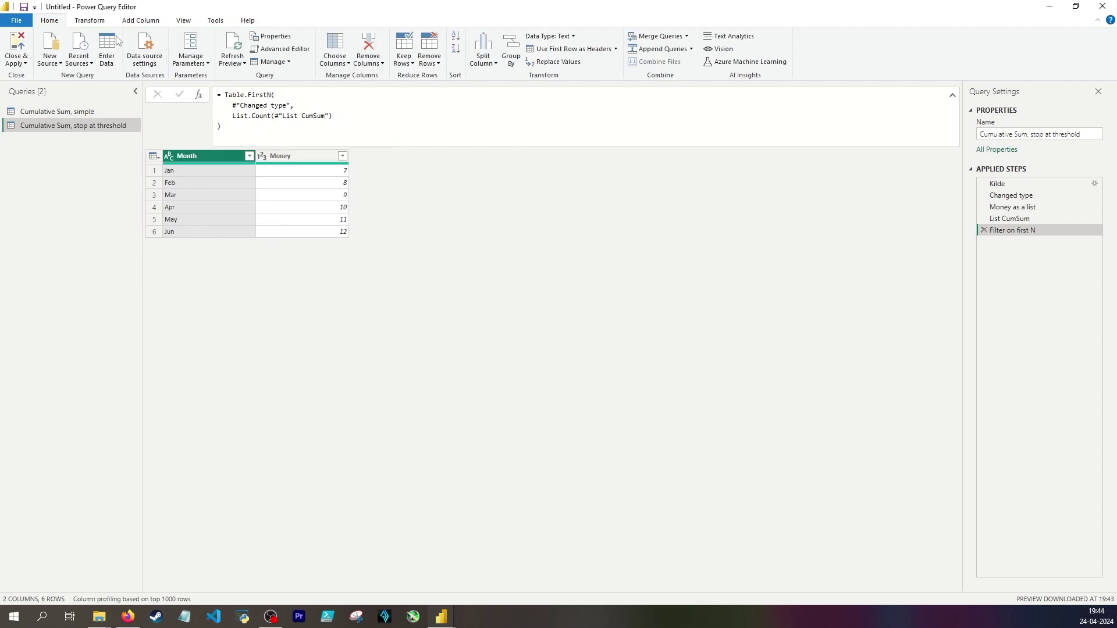
- Add a zero-based Index column to the table
{"action": "left_click", "coordinate": [139, 20]}
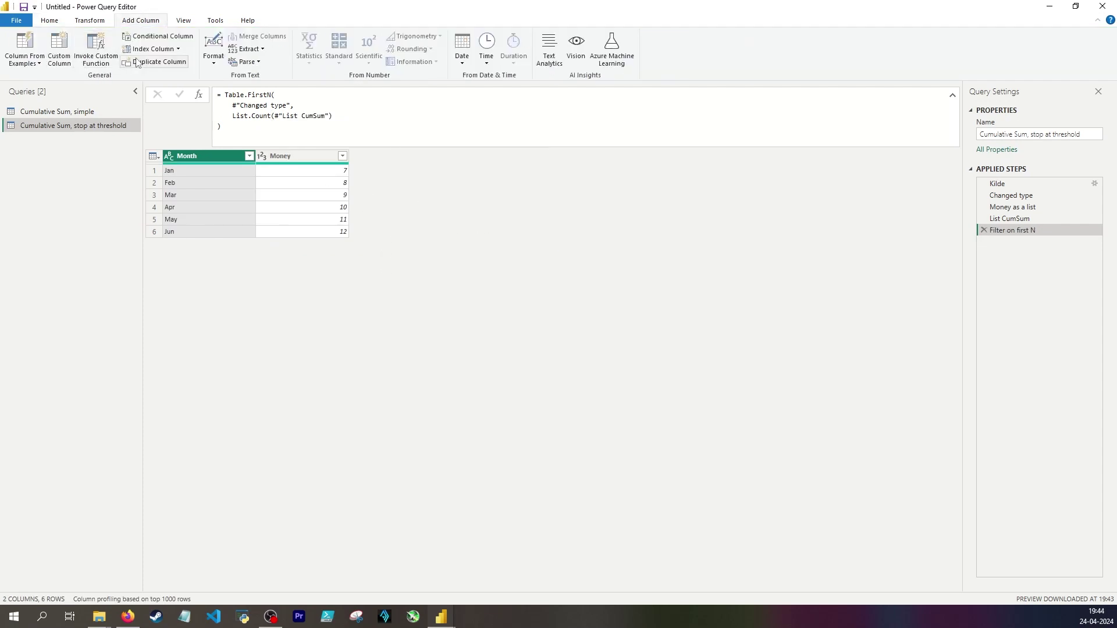
{"action": "left_click", "coordinate": [178, 50]}
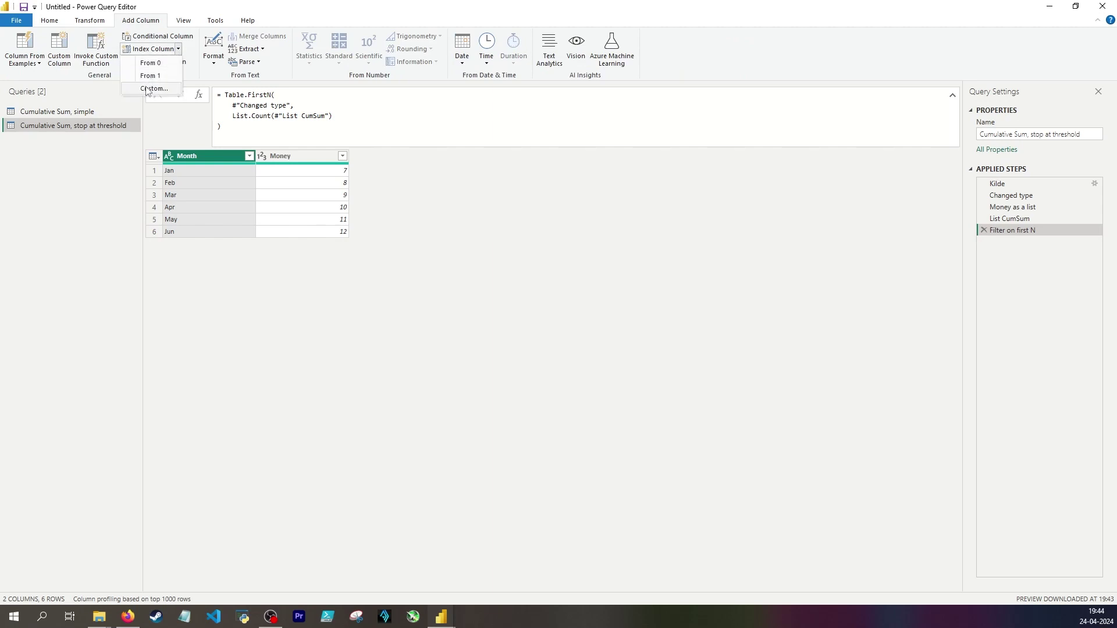
{"action": "left_click", "coordinate": [138, 74]}
- Add a custom column Lookup into CumSum list with formula #"List CumSum"{[Index]}, giving 7 through 57
{"action": "left_click", "coordinate": [59, 47]}
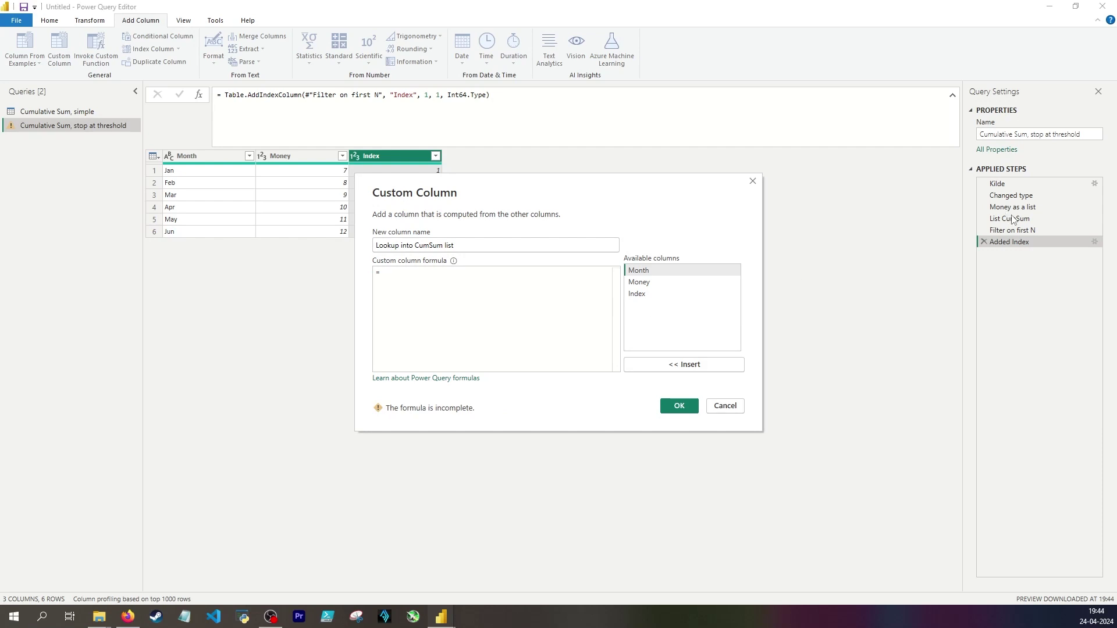
{"action": "type", "text": "#\"List CumSum\""}
{"action": "type", "text": "{"}
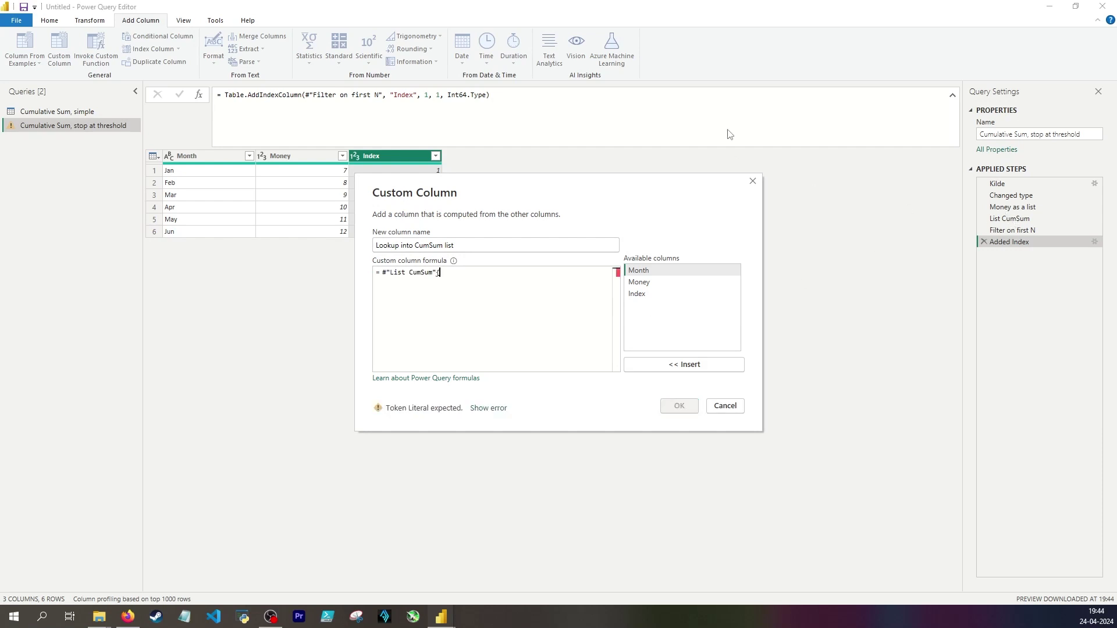
{"action": "double_click", "coordinate": [651, 298]}
{"action": "type", "text": "}"}
{"action": "left_click", "coordinate": [679, 406]}
{"action": "left_click", "coordinate": [490, 171]}
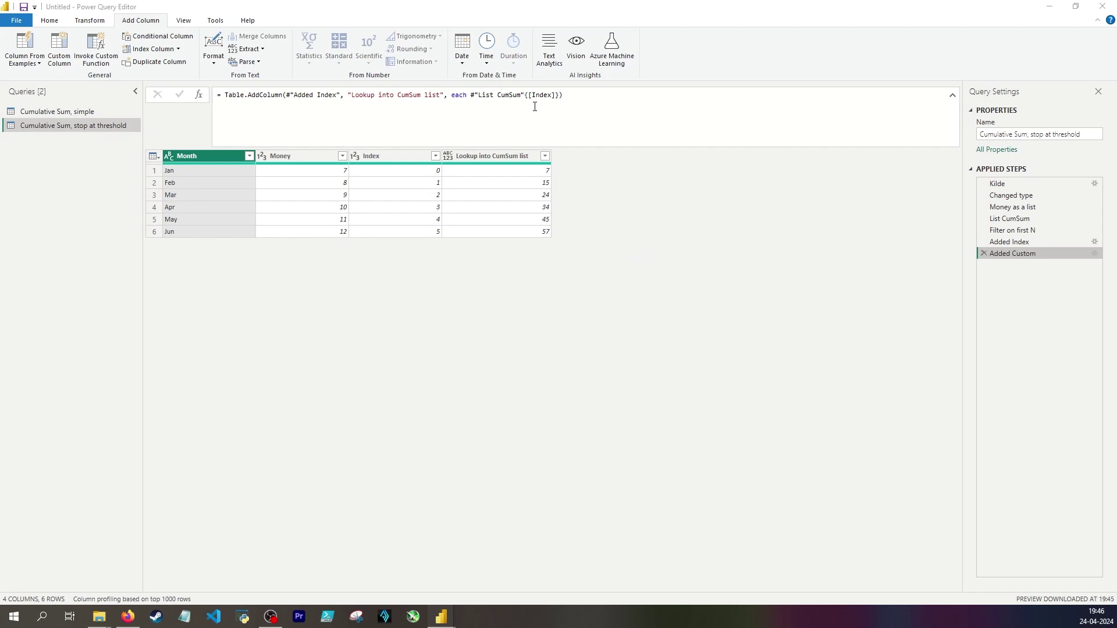
- Delete the Index column and append ', type number' to the Added Custom formula
{"action": "left_click", "coordinate": [384, 156]}
{"action": "key", "text": "Delete"}
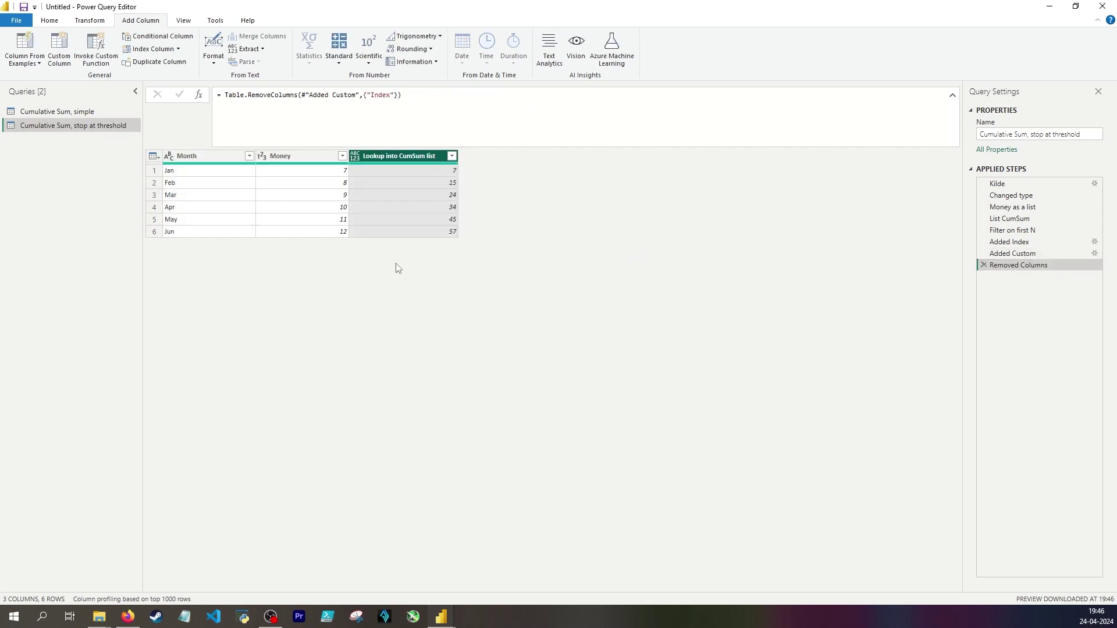
{"action": "left_click", "coordinate": [1011, 256]}
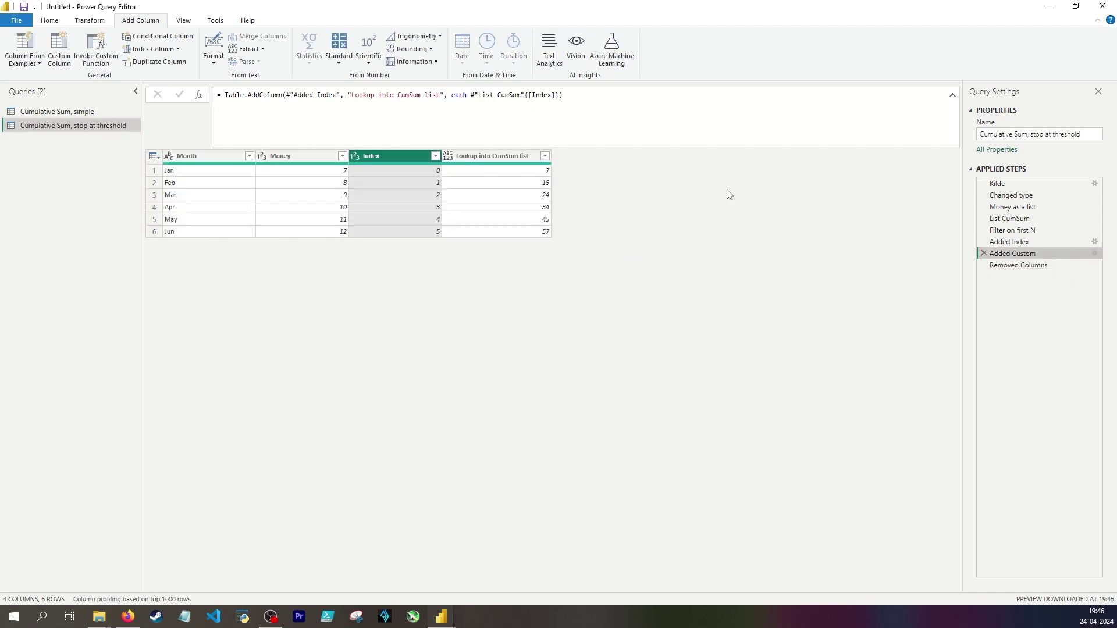
{"action": "left_click", "coordinate": [561, 98]}
{"action": "type", "text": ", type number"}
{"action": "key", "text": "Return"}
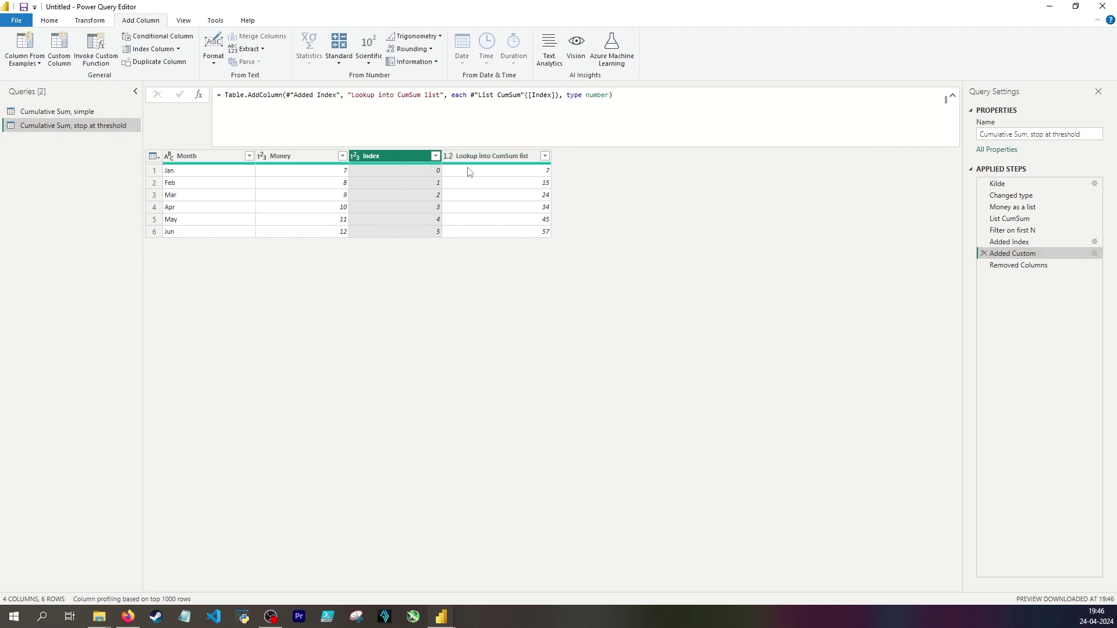
{"action": "left_click", "coordinate": [518, 172]}
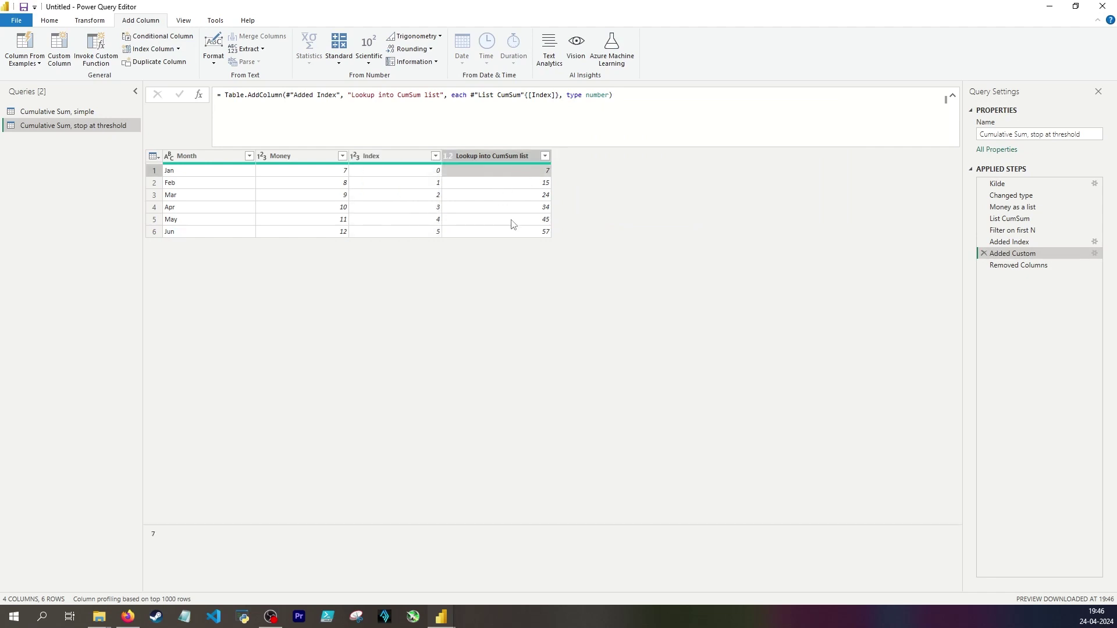
{"action": "left_click", "coordinate": [1009, 218]}
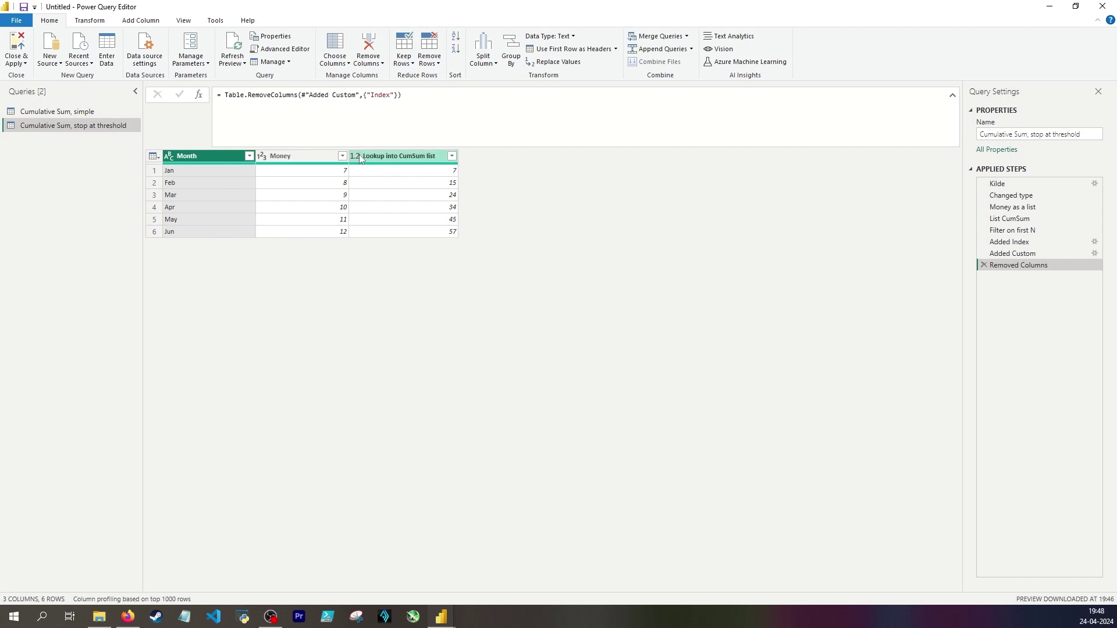
- Prefix the Removed Columns formula with 'let myFunc = (myVar) => List.Sum(List.FirstN(#"Money as a list", myVar)) in'
{"action": "left_click", "coordinate": [248, 137]}
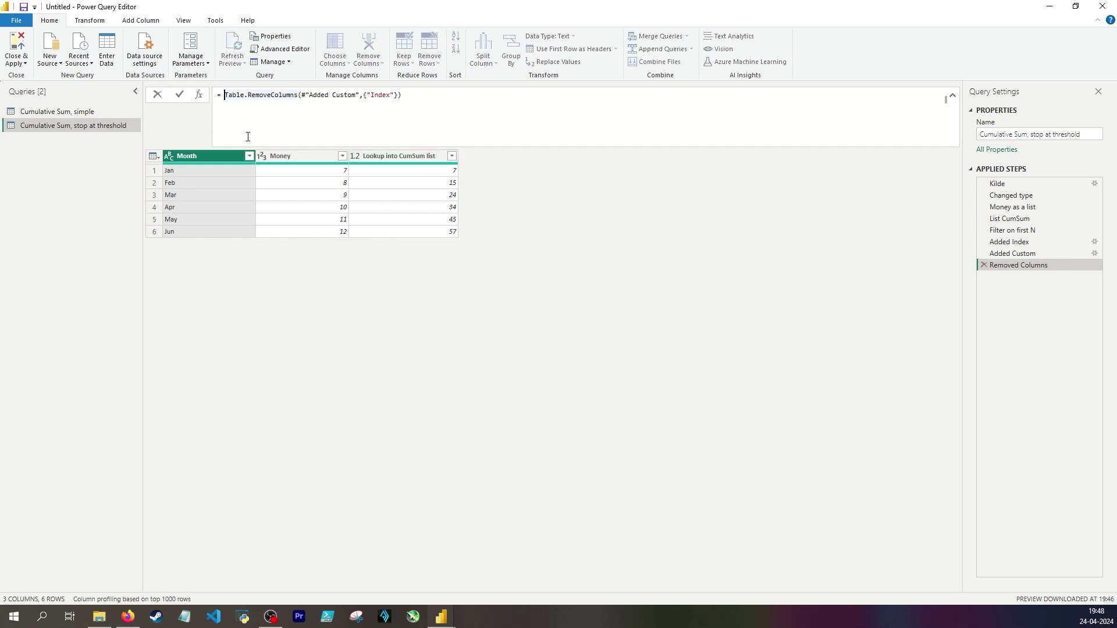
{"action": "key", "text": "shift+Return"}
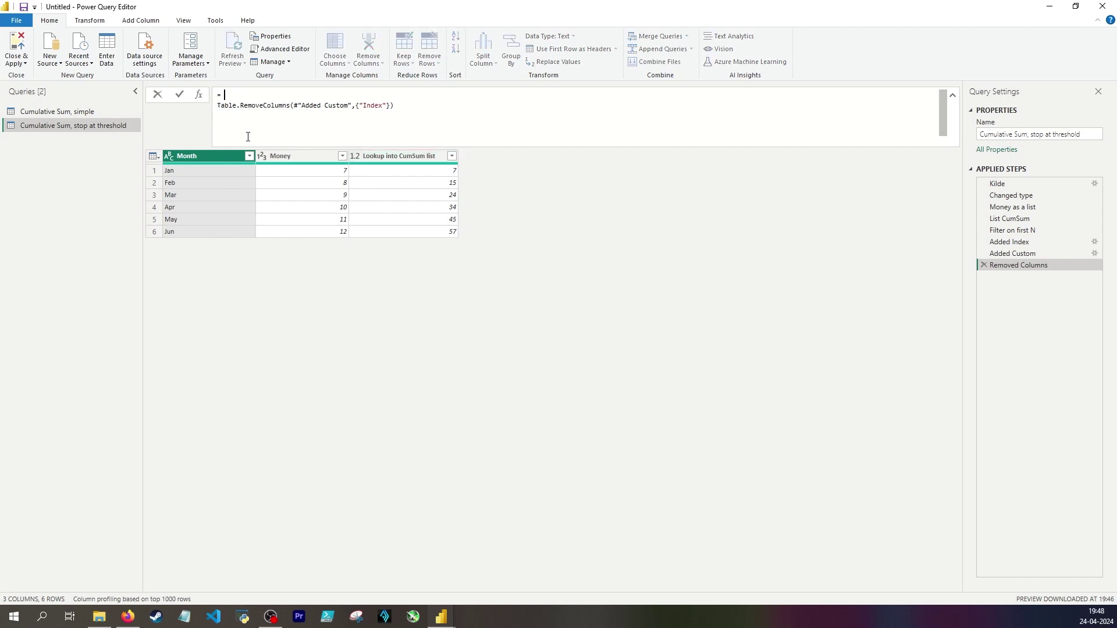
{"action": "type", "text": "let myFunc = (myVar) => List.Sum"}
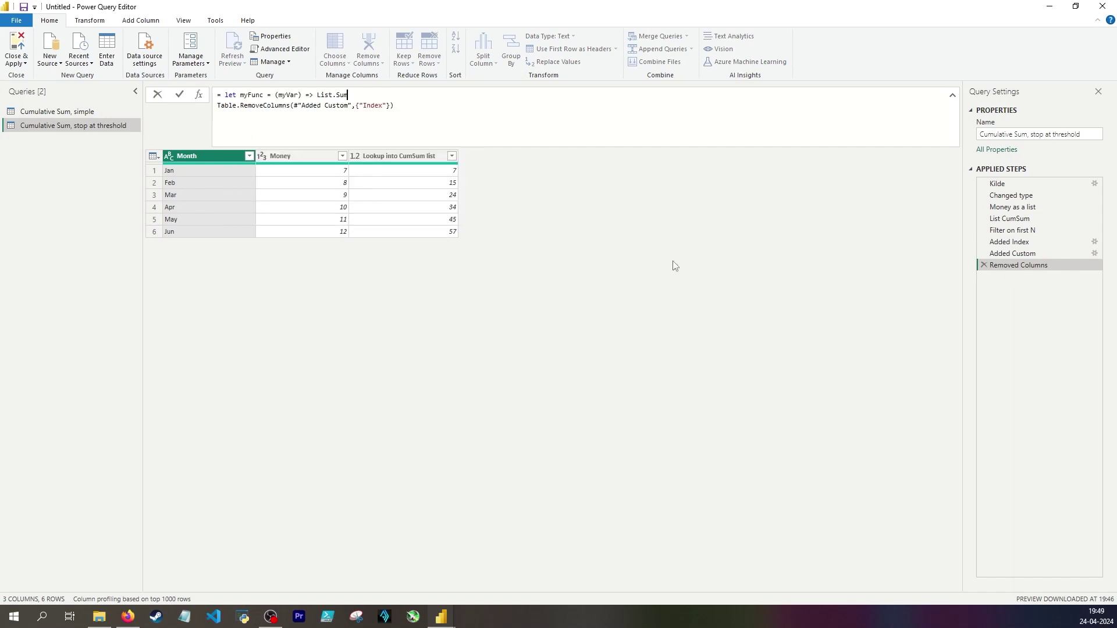
{"action": "type", "text": "(List.FirstN(Money"}
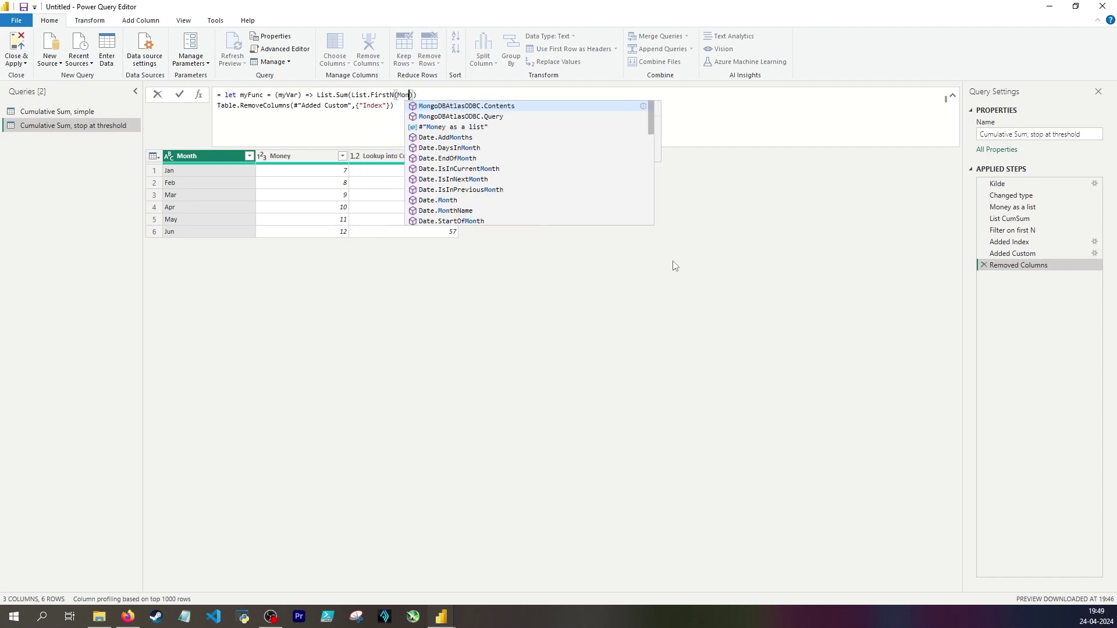
{"action": "key", "text": "Tab"}
{"action": "type", "text": ", myvar"}
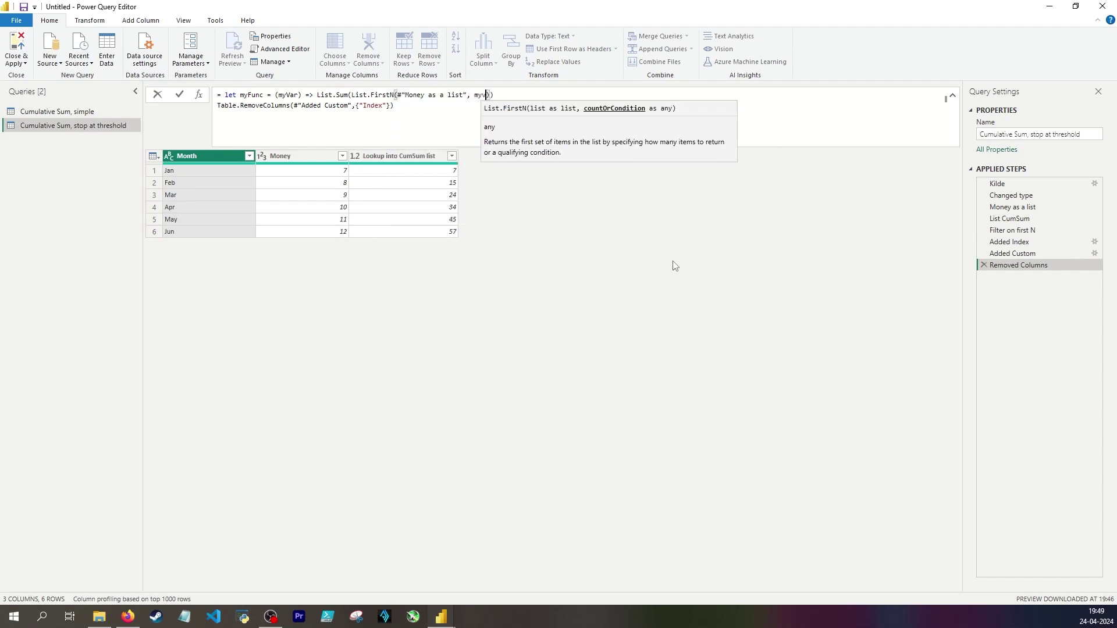
{"action": "key", "text": "Tab"}
{"action": "key", "text": "End"}
{"action": "type", "text": "in"}
{"action": "left_click", "coordinate": [566, 247]}
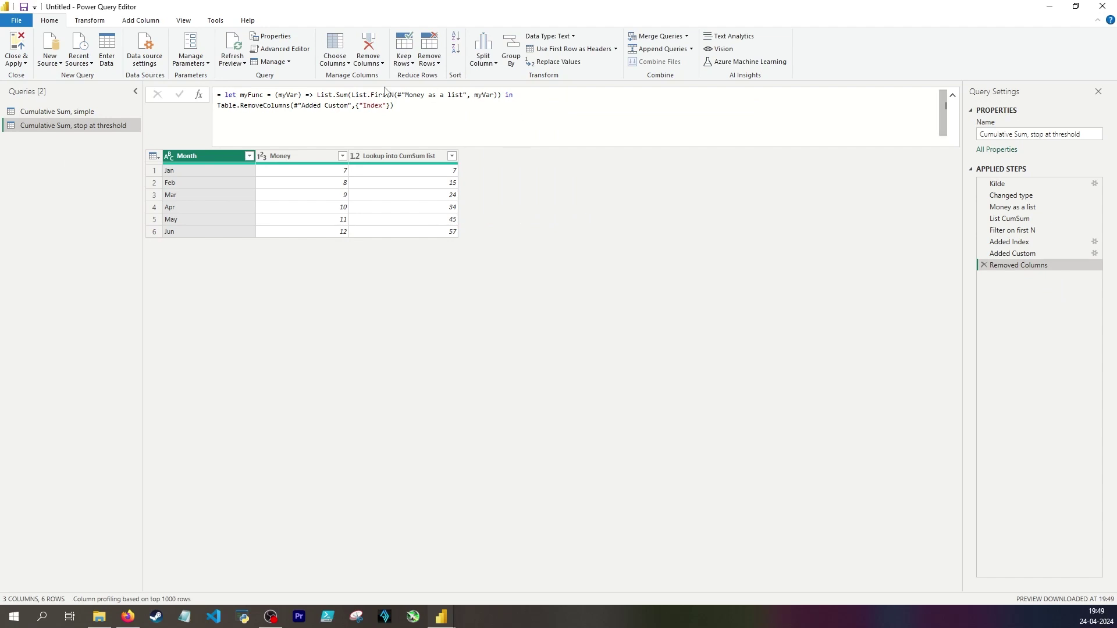
{"action": "left_click", "coordinate": [535, 94]}
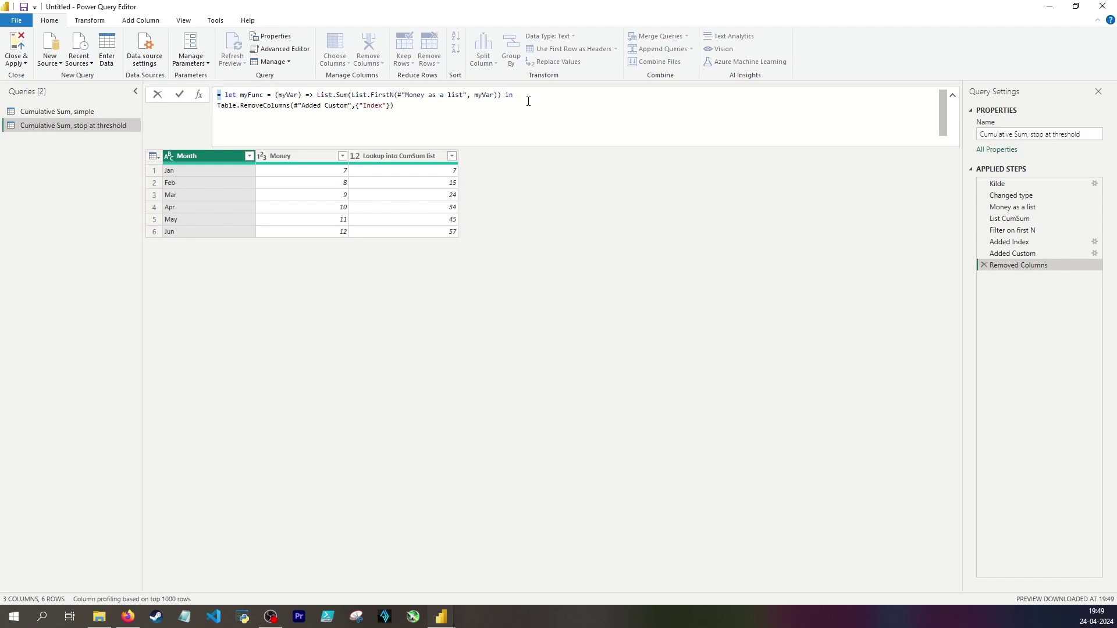